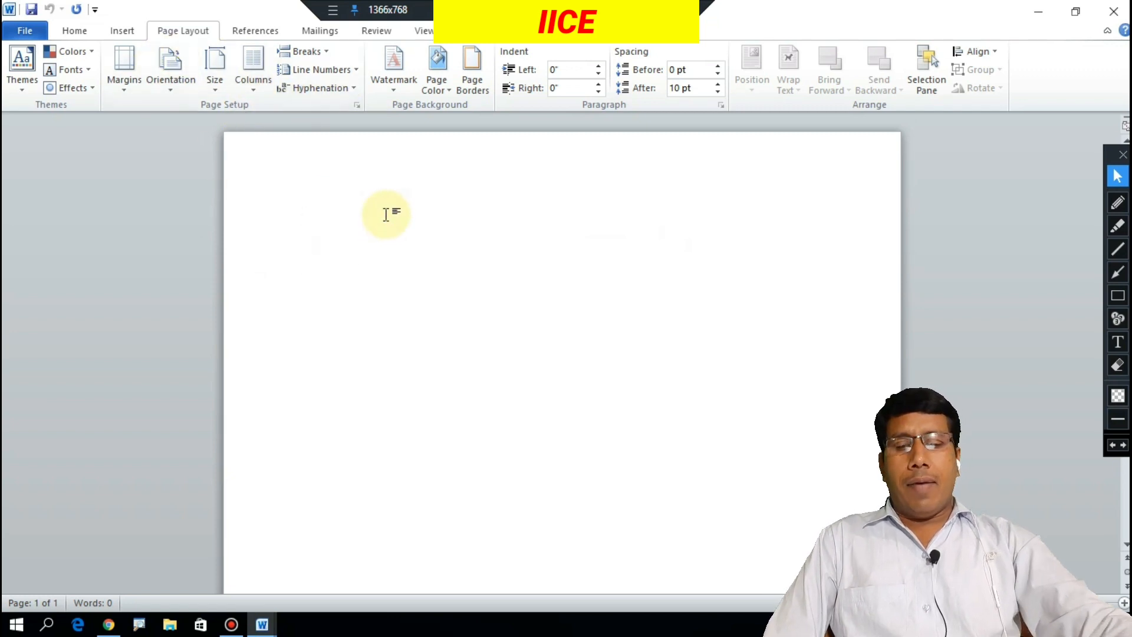
Fill the blank document with ten paragraphs of sample text using =rand(10).
text(=ra)
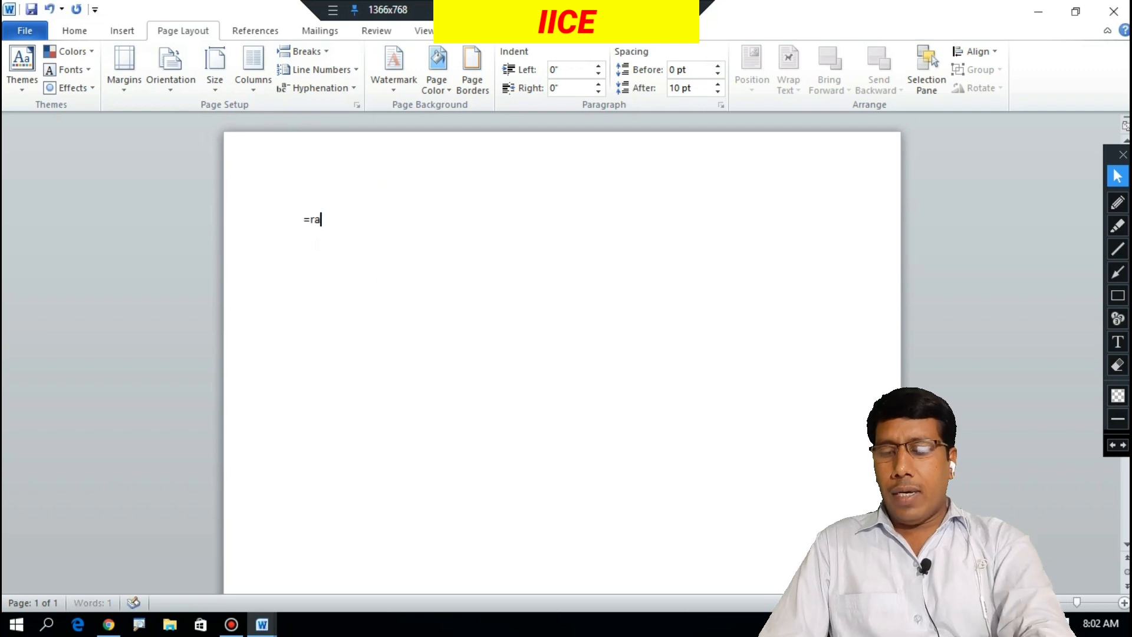
text(nd)
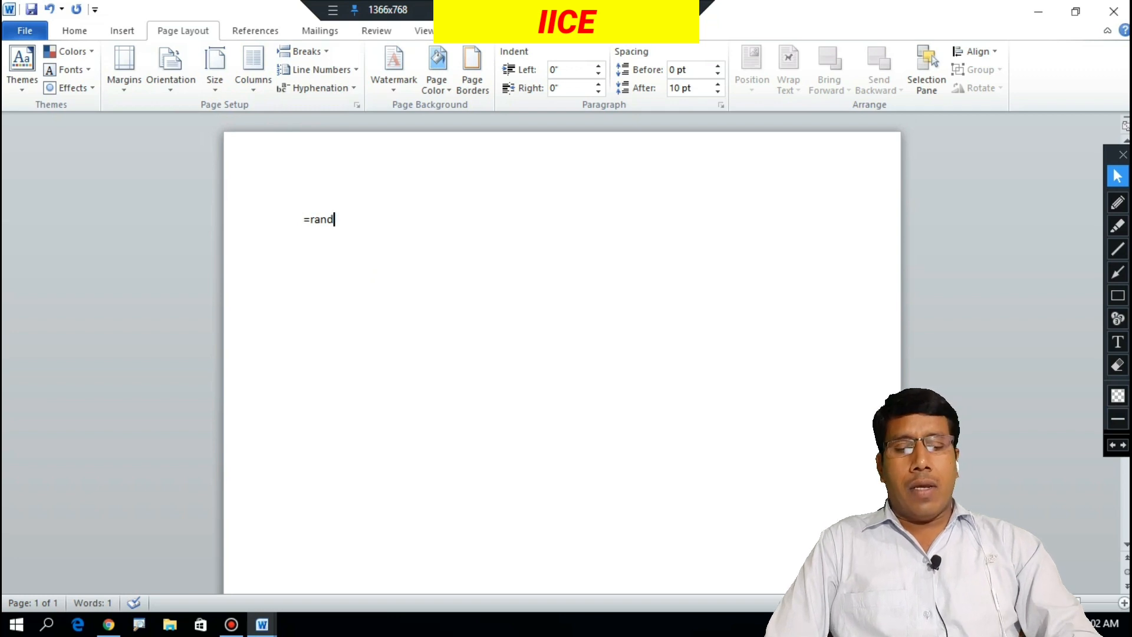
text(()
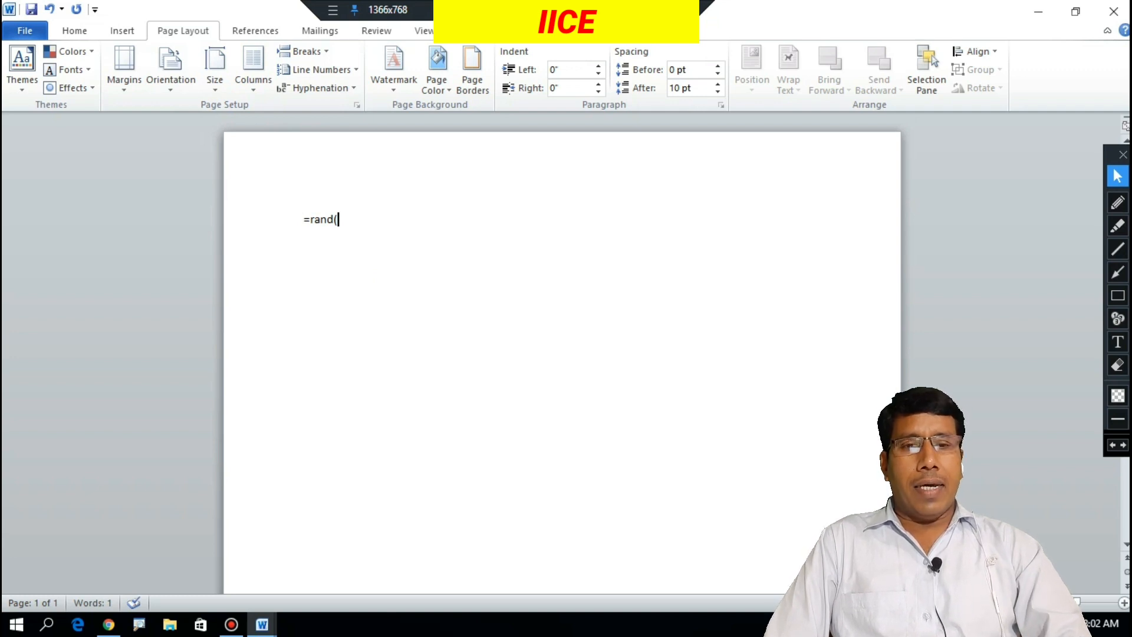
text(10)
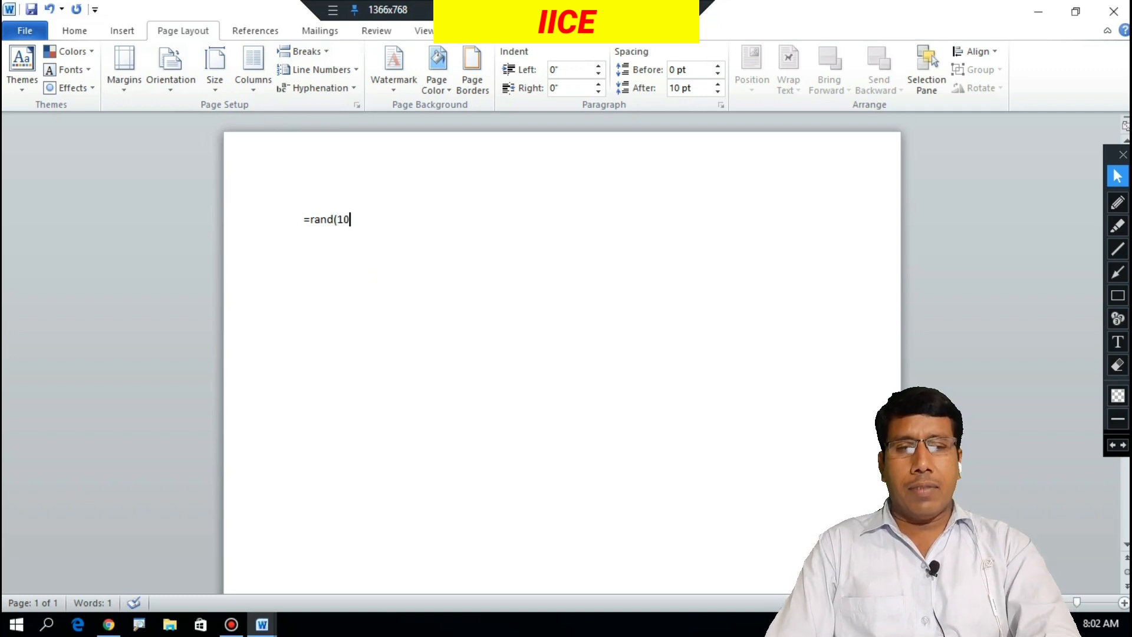
text())
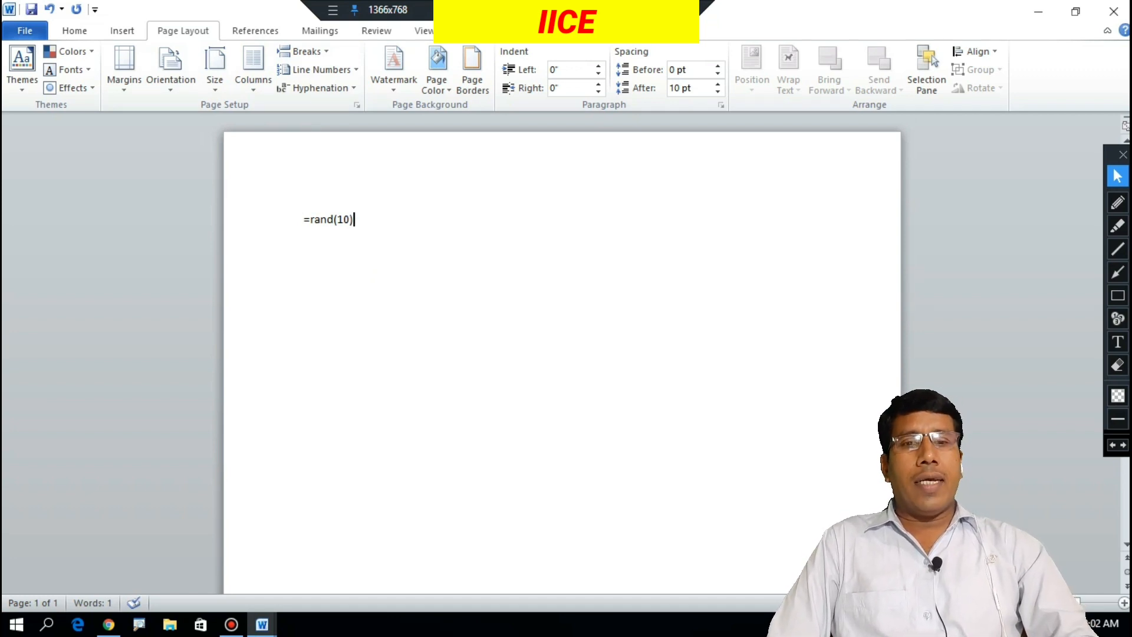
key(Return)
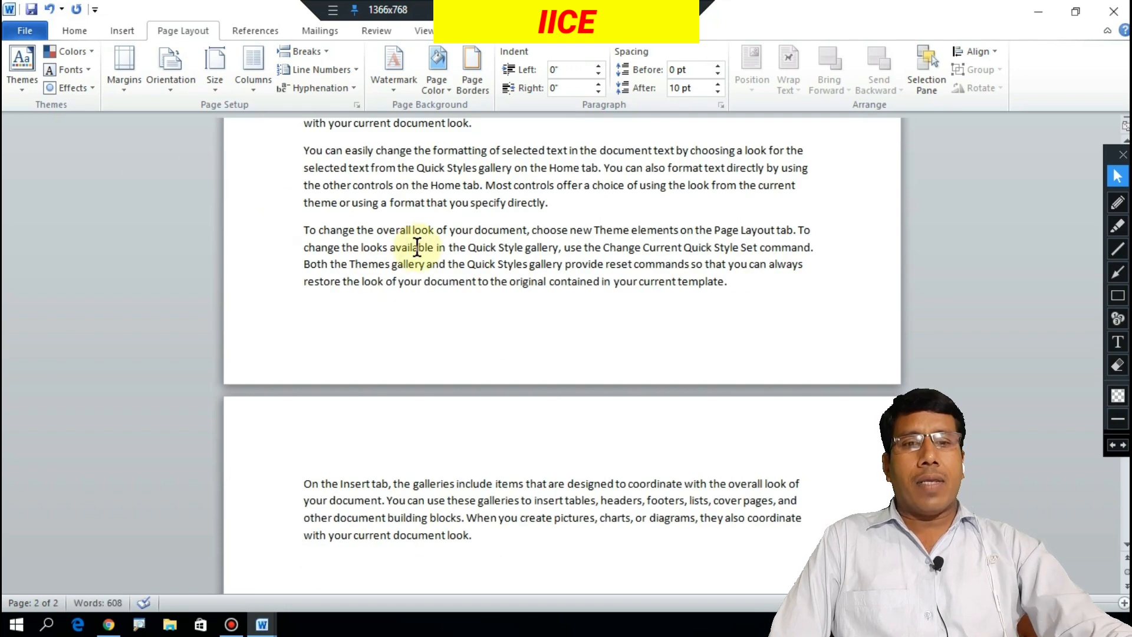
scroll(425, 241, up, 6)
scroll(531, 246, up, 3)
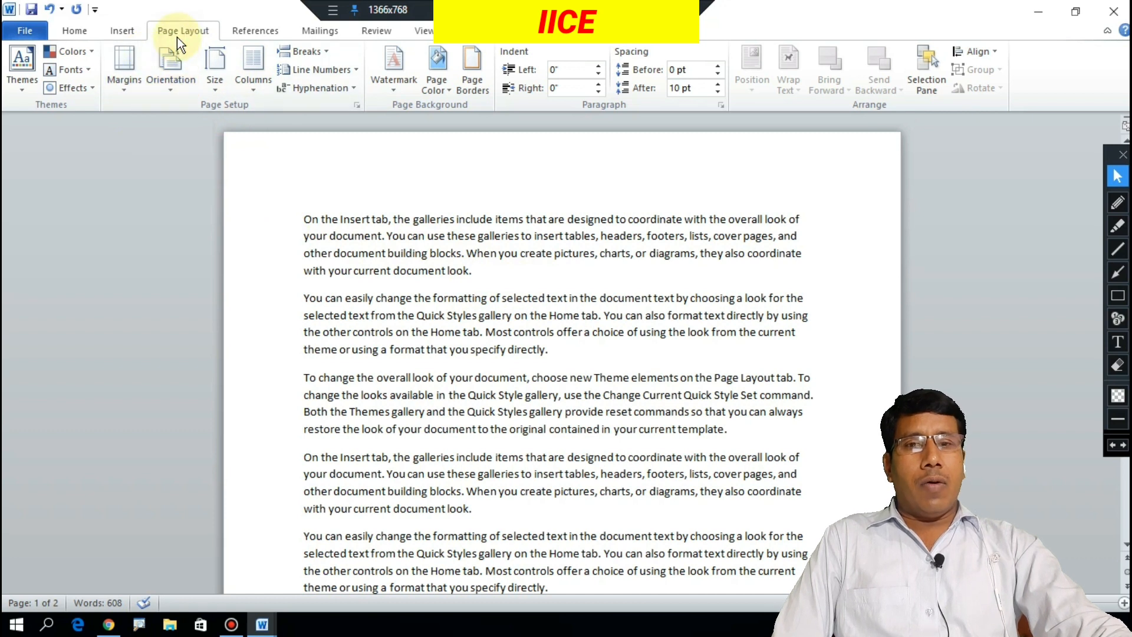
Review the preset paper sizes and set the document's paper size to A4, 8.27" x 11.69".
click(216, 83)
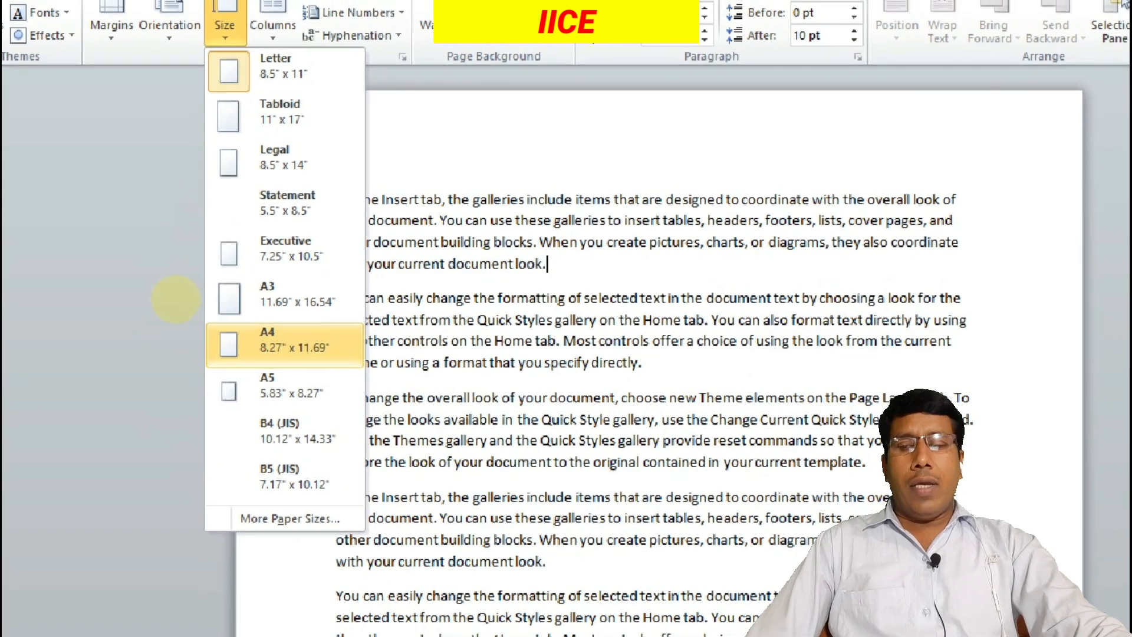
click(176, 299)
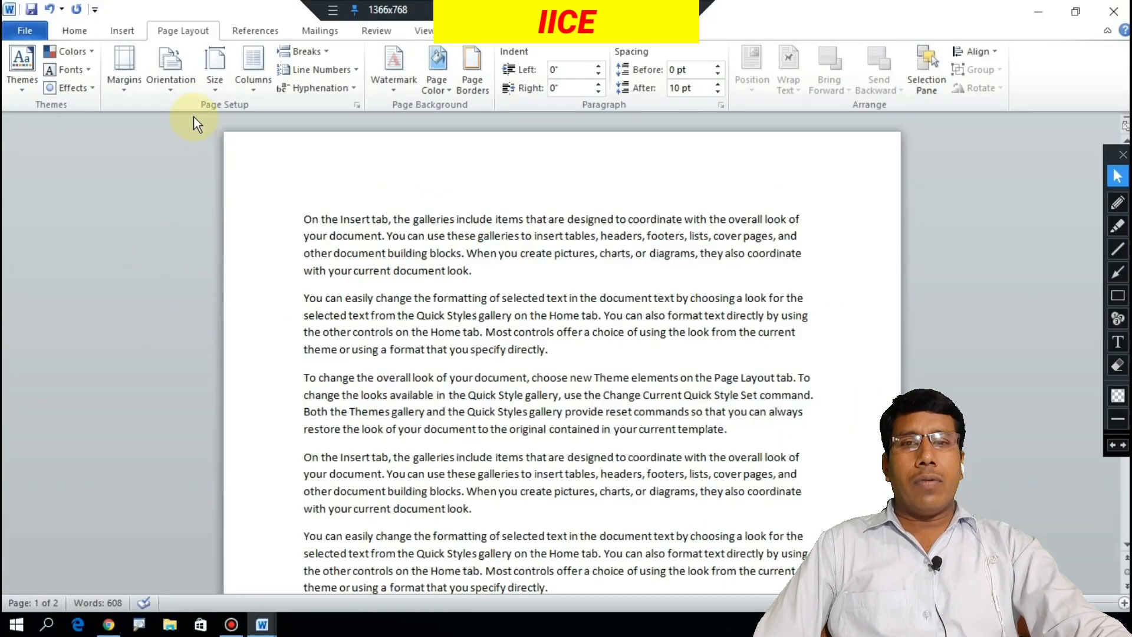
click(208, 86)
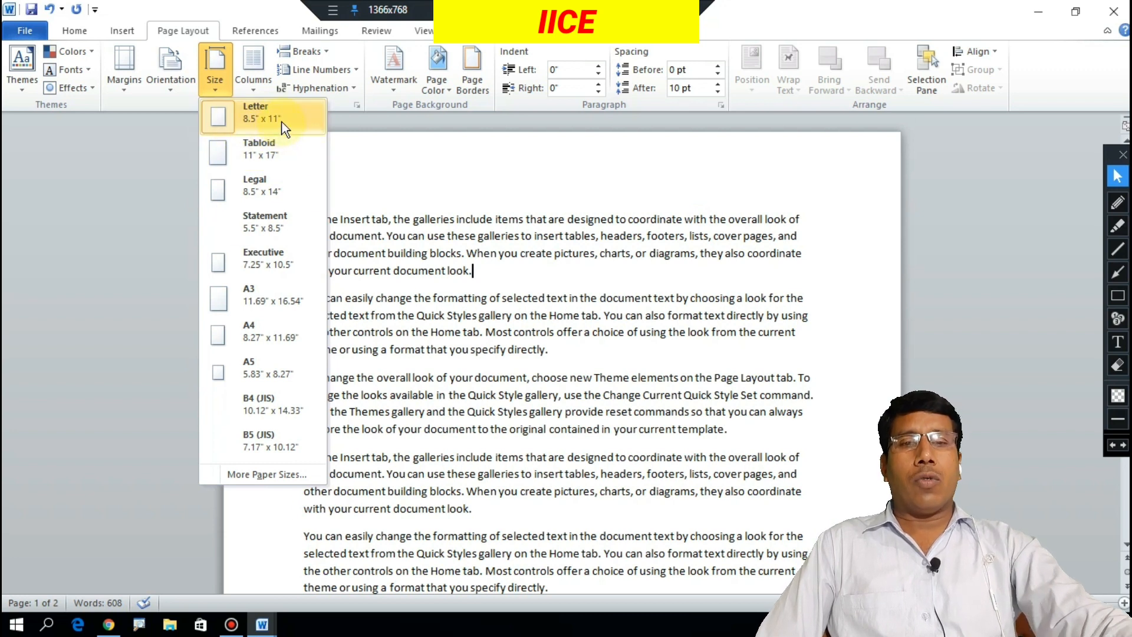
click(463, 258)
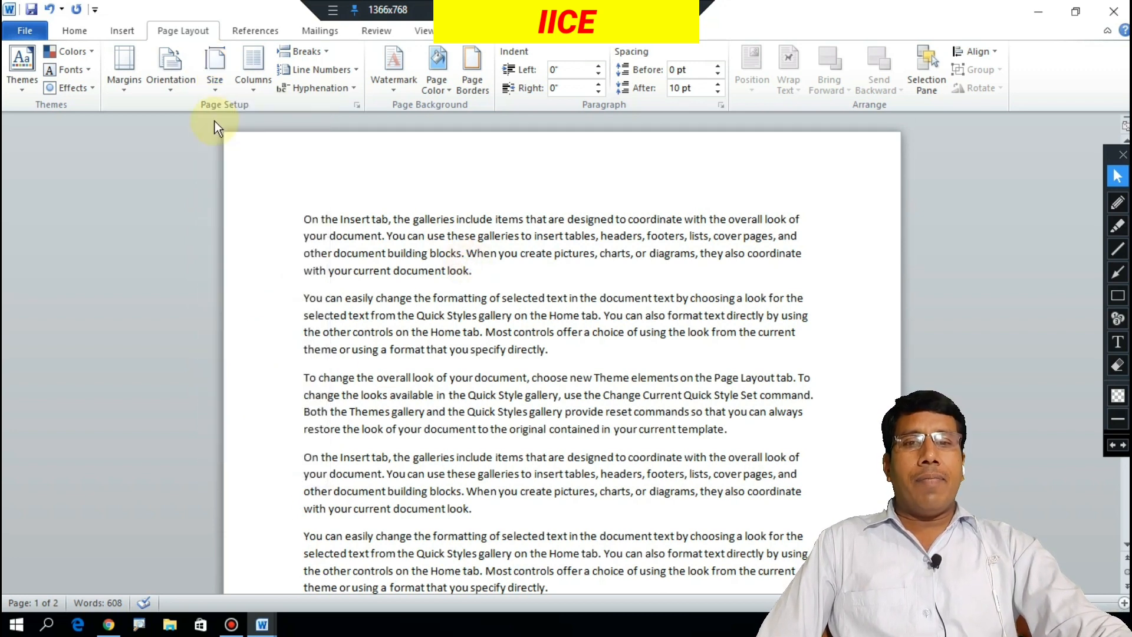
click(220, 85)
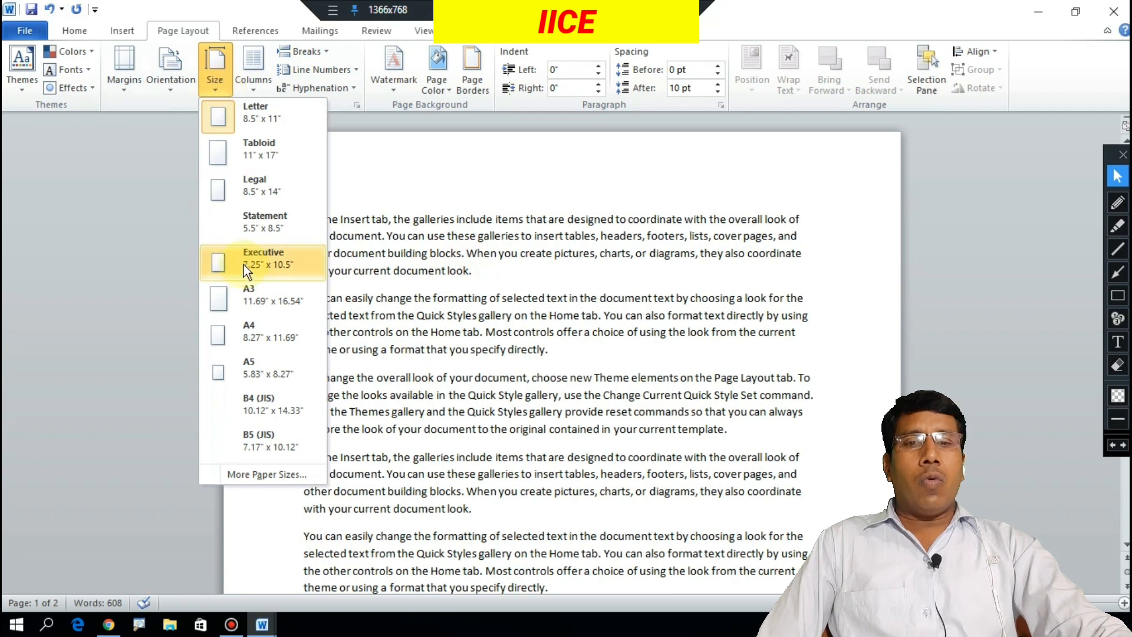
click(256, 337)
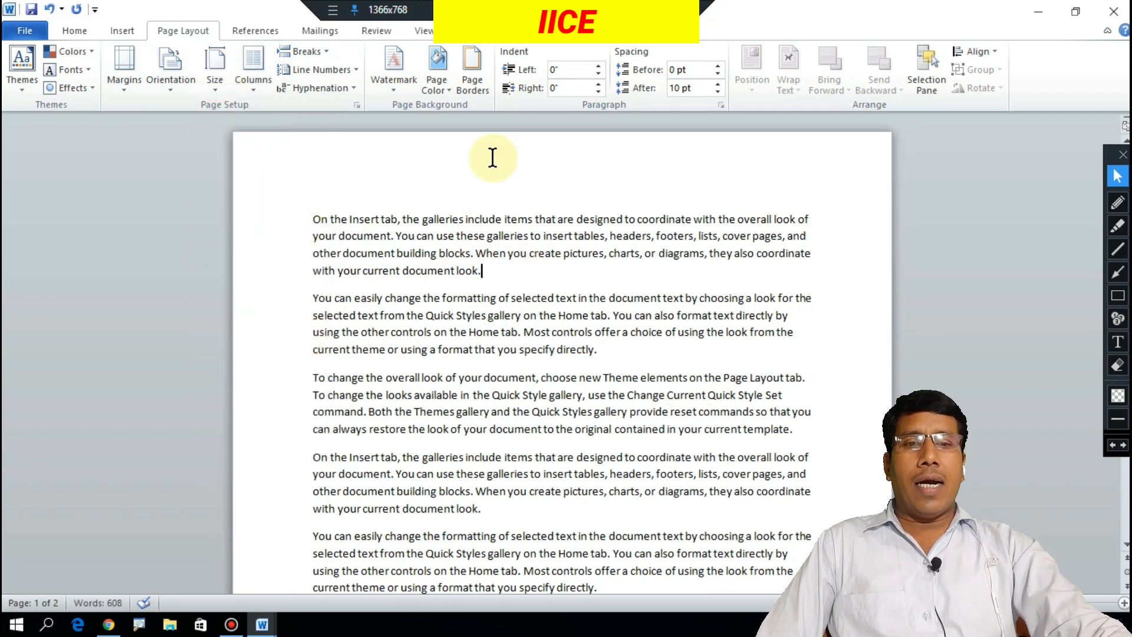
click(575, 268)
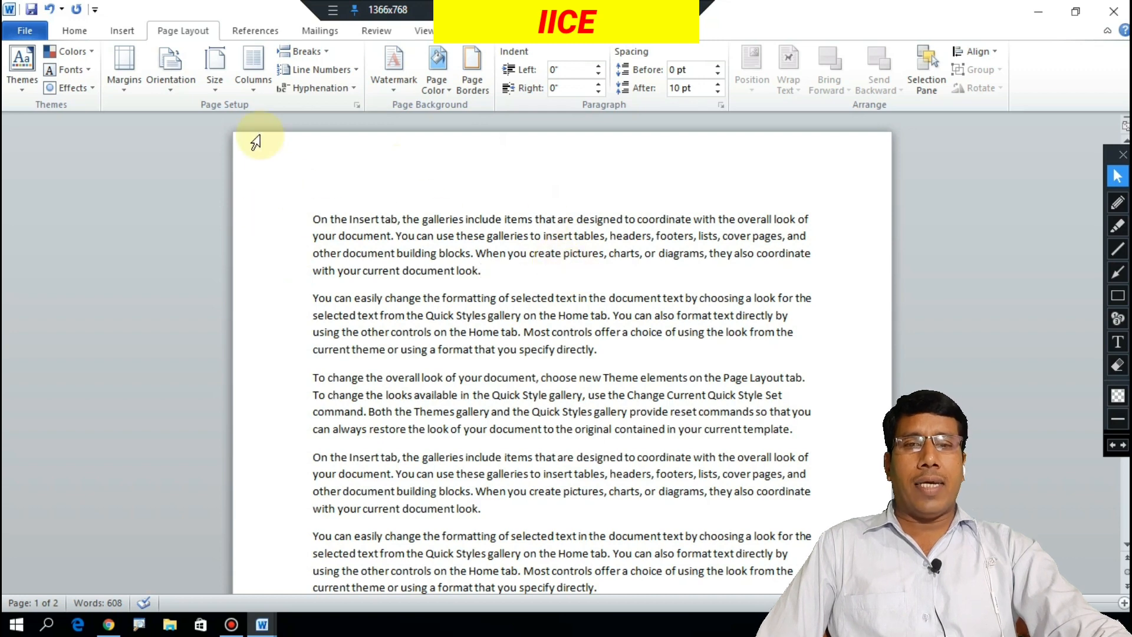
Switch the paper size to Letter, 8.5" x 11", and return it to A4.
click(219, 82)
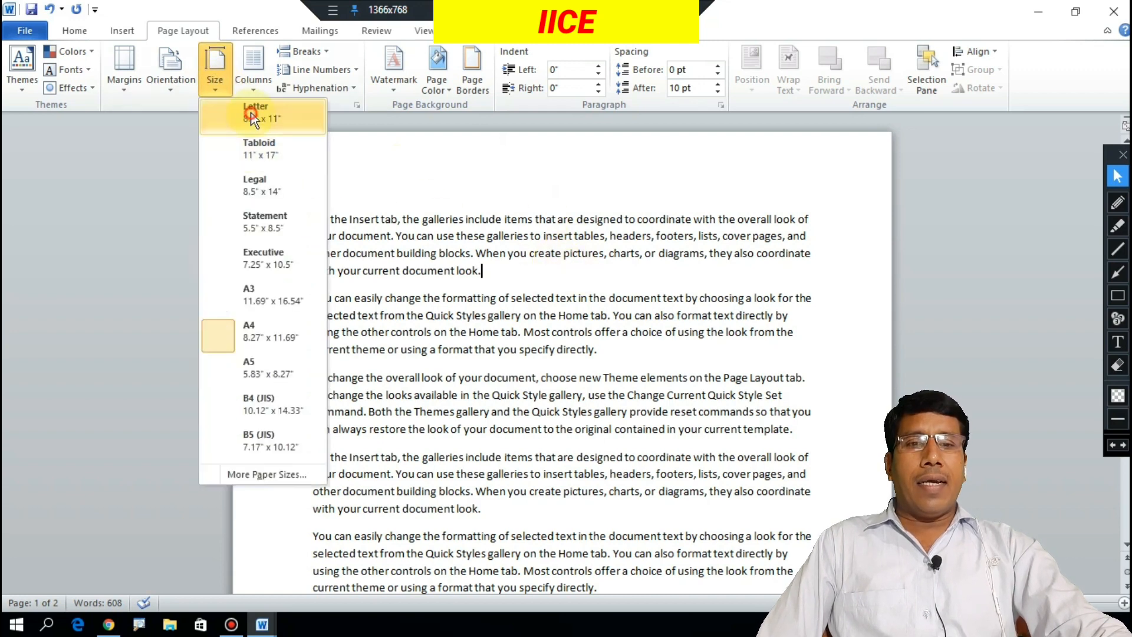
click(250, 113)
click(219, 86)
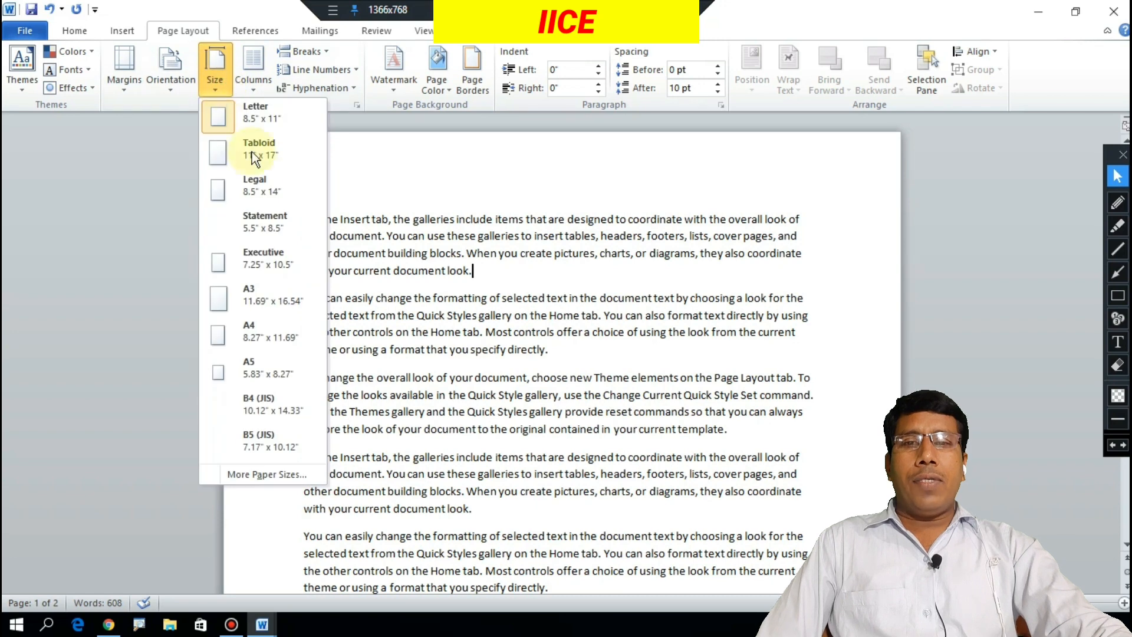
click(274, 323)
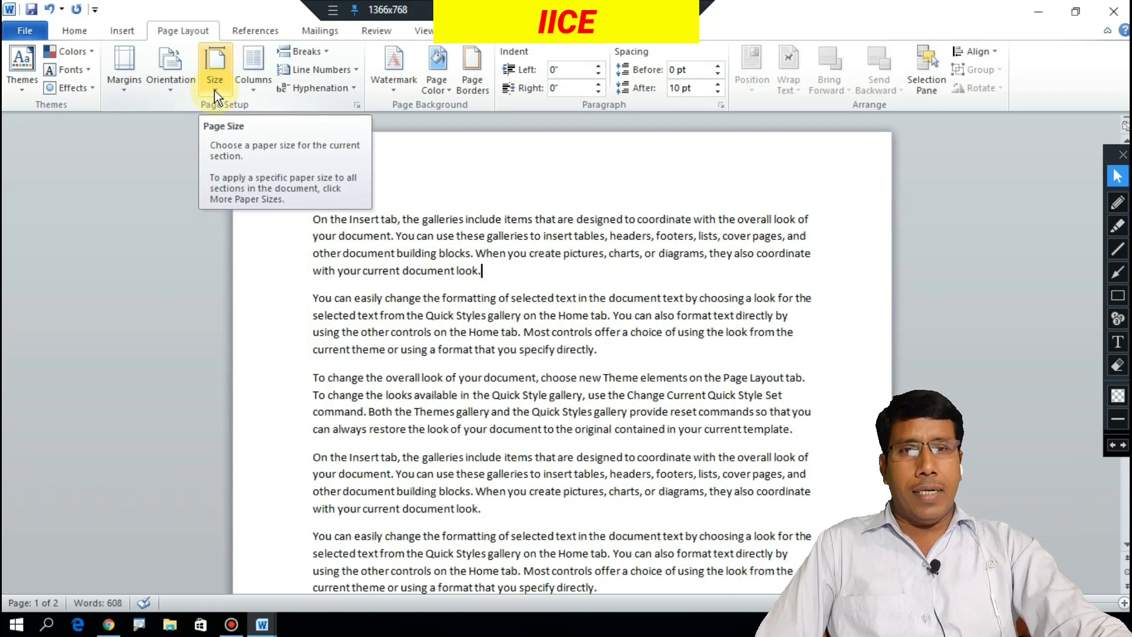
Change the page orientation to Landscape and view the whole page.
click(172, 88)
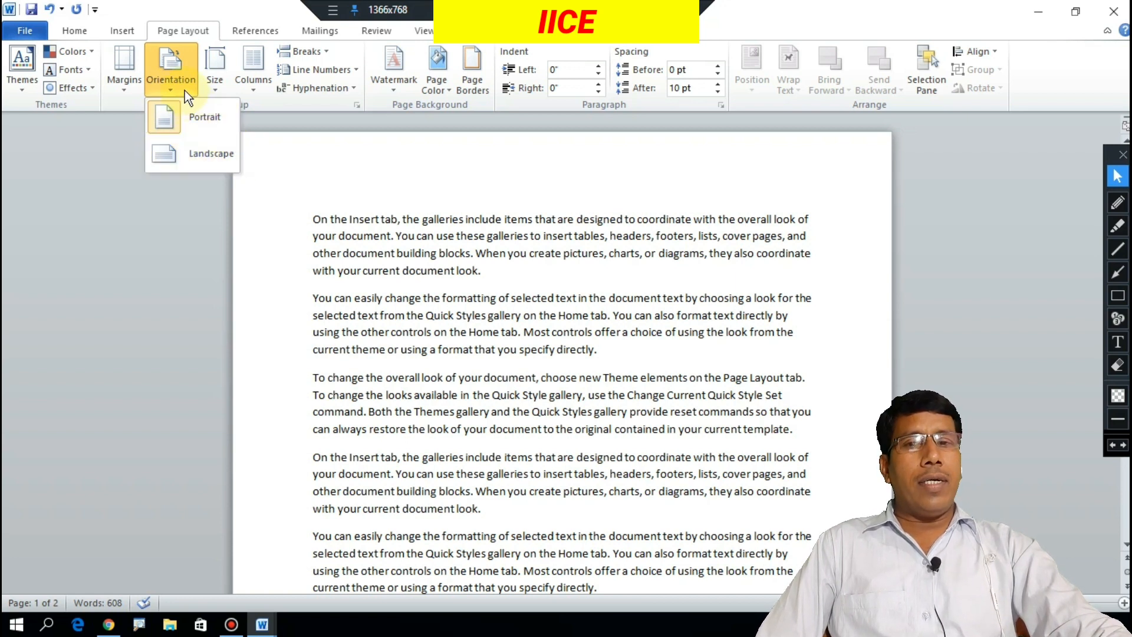
click(199, 154)
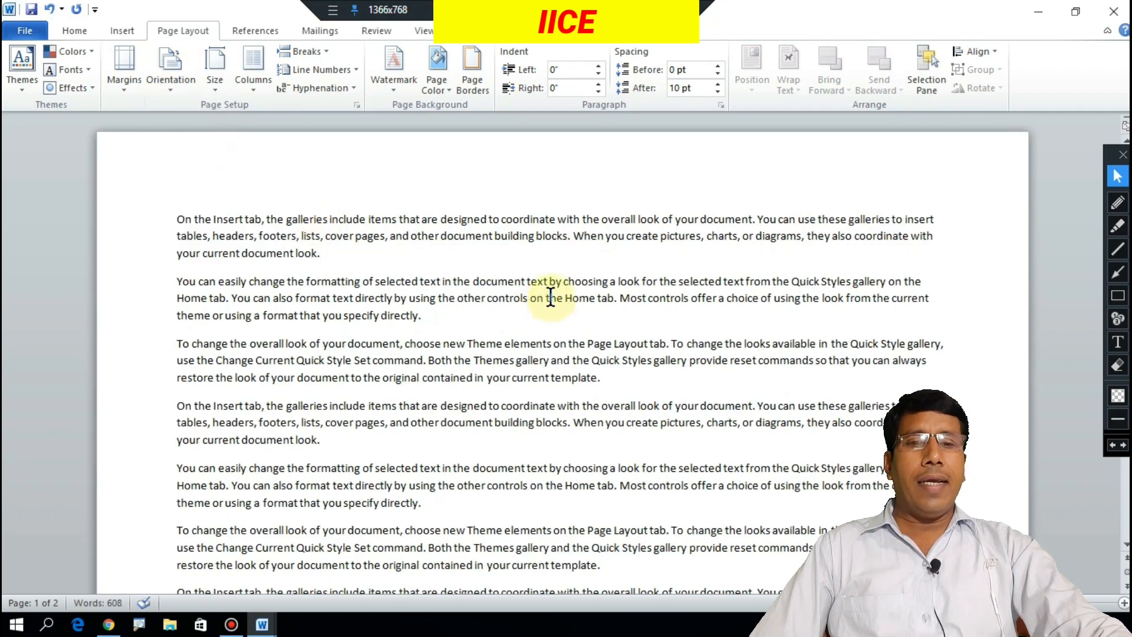
scroll(538, 305, down, 3)
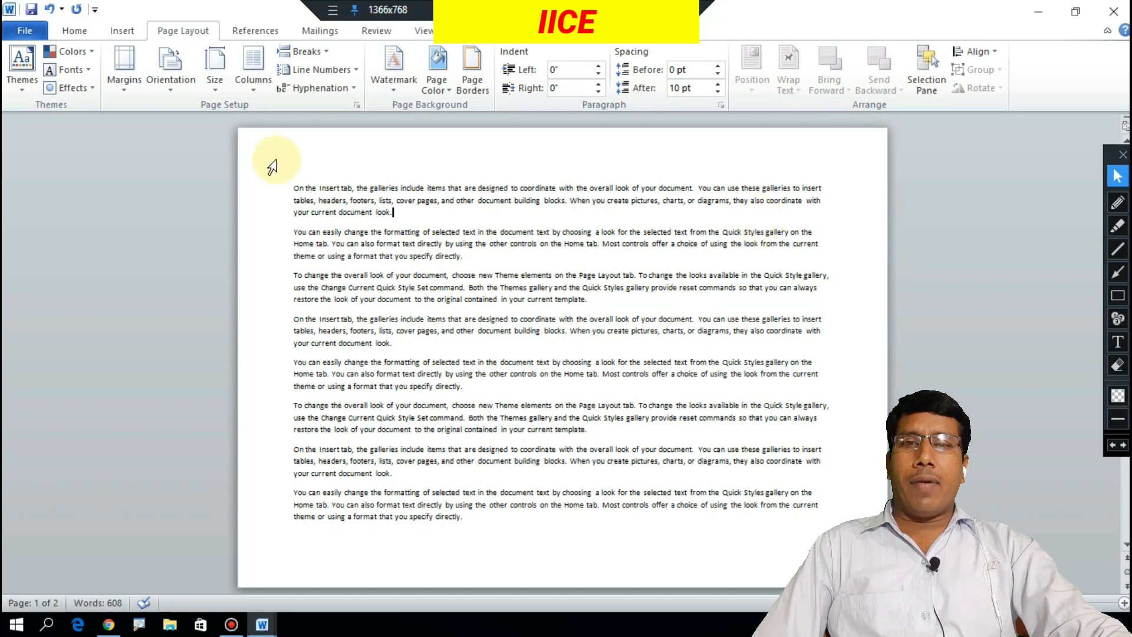
Set the page orientation back to Portrait.
click(181, 92)
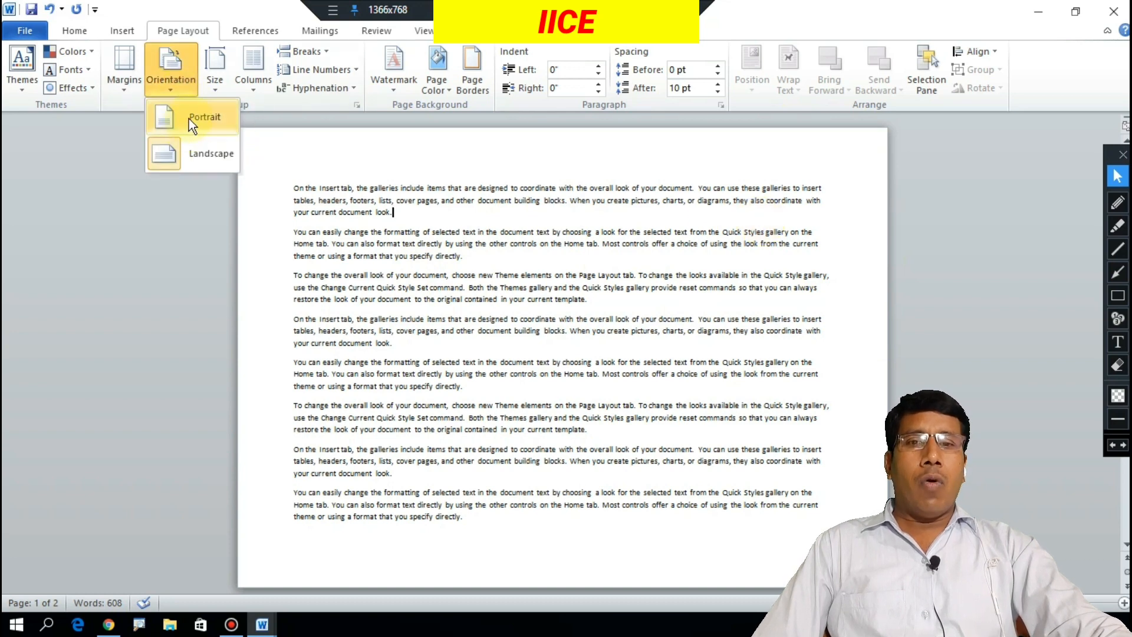
click(188, 118)
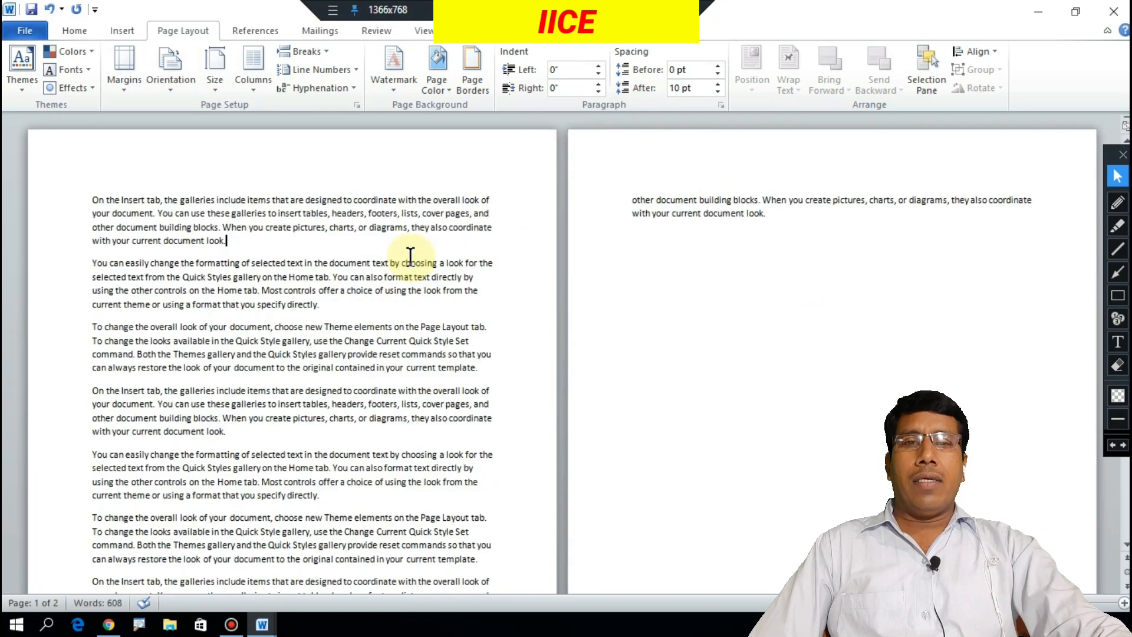
ctrl+scroll(432, 255, up, 3)
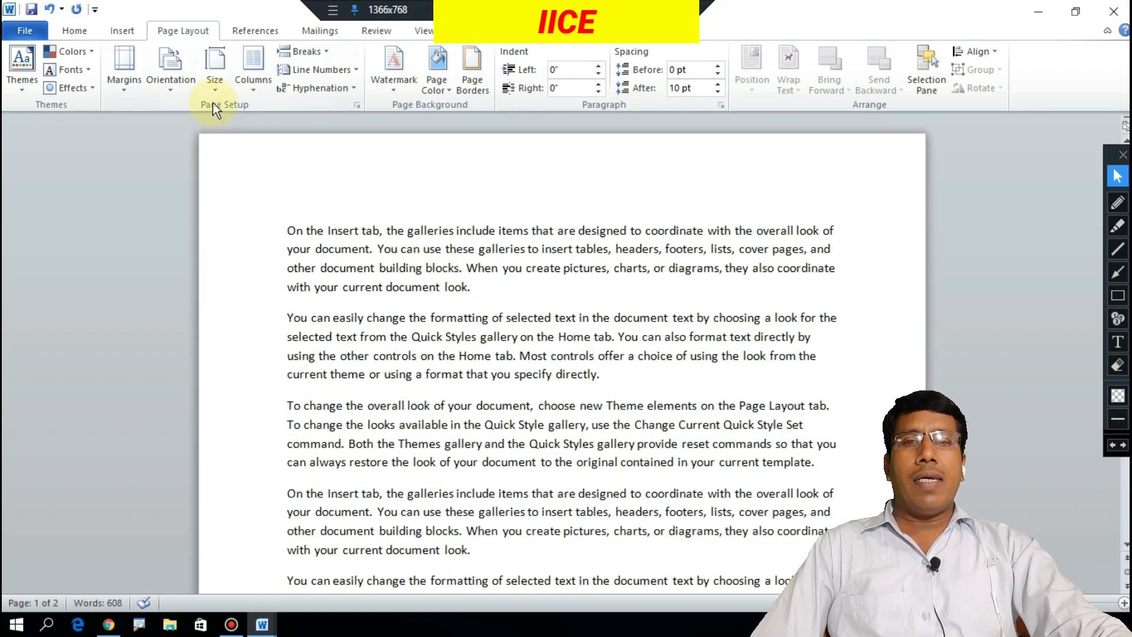
click(180, 88)
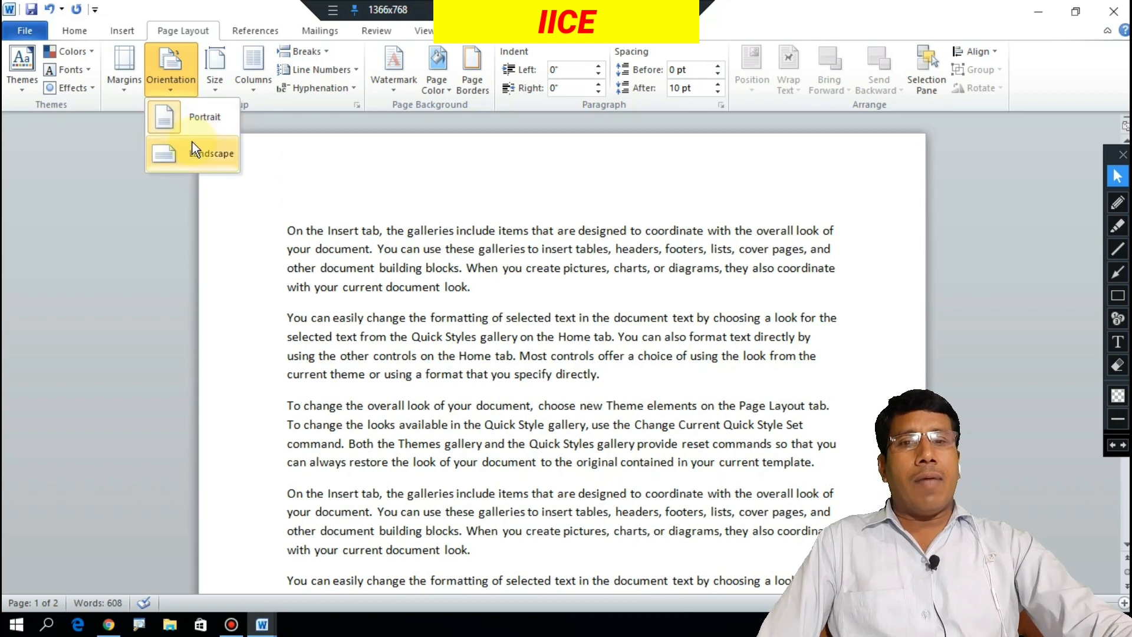
click(204, 128)
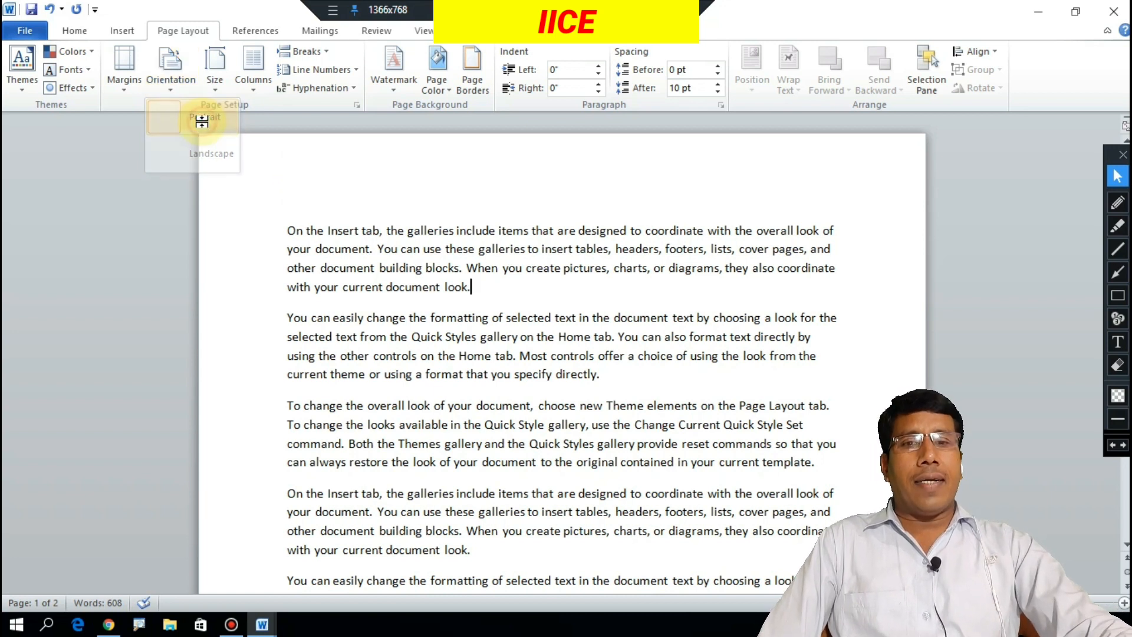
Review the margin presets and apply Normal margins of 1" on all sides.
click(124, 92)
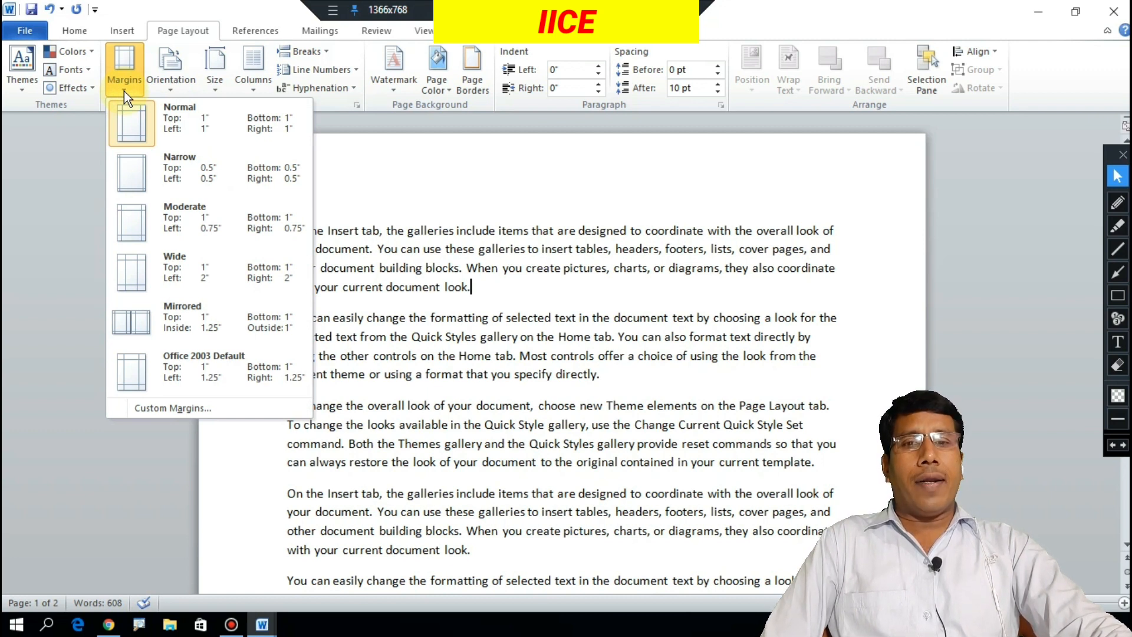
click(489, 206)
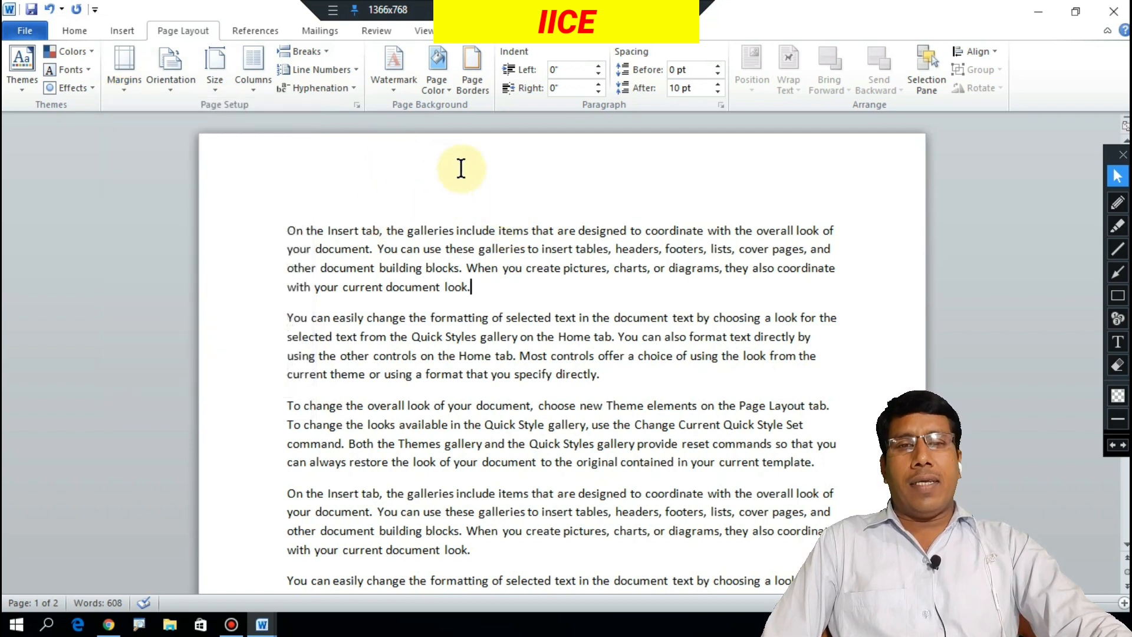
scroll(463, 195, down, 6)
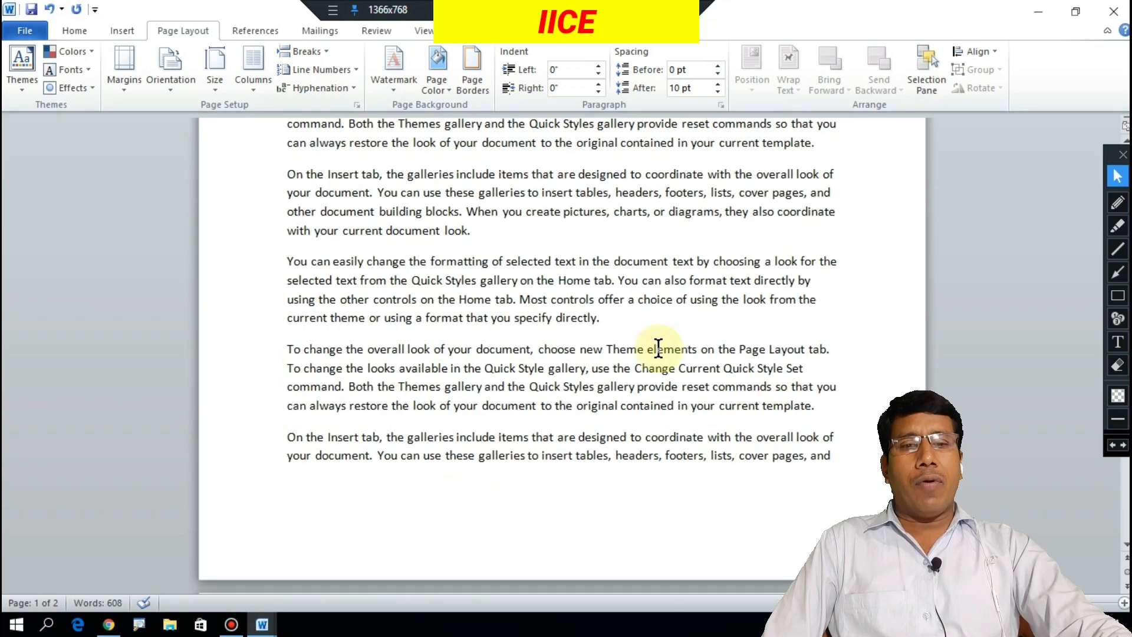
scroll(253, 177, up, 2)
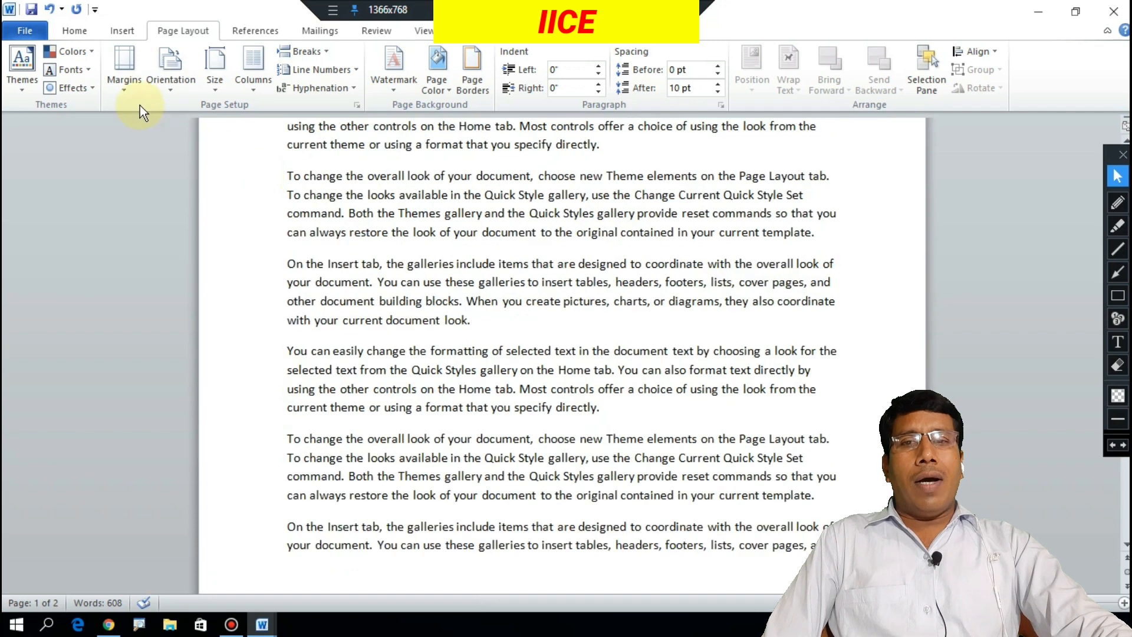
click(130, 90)
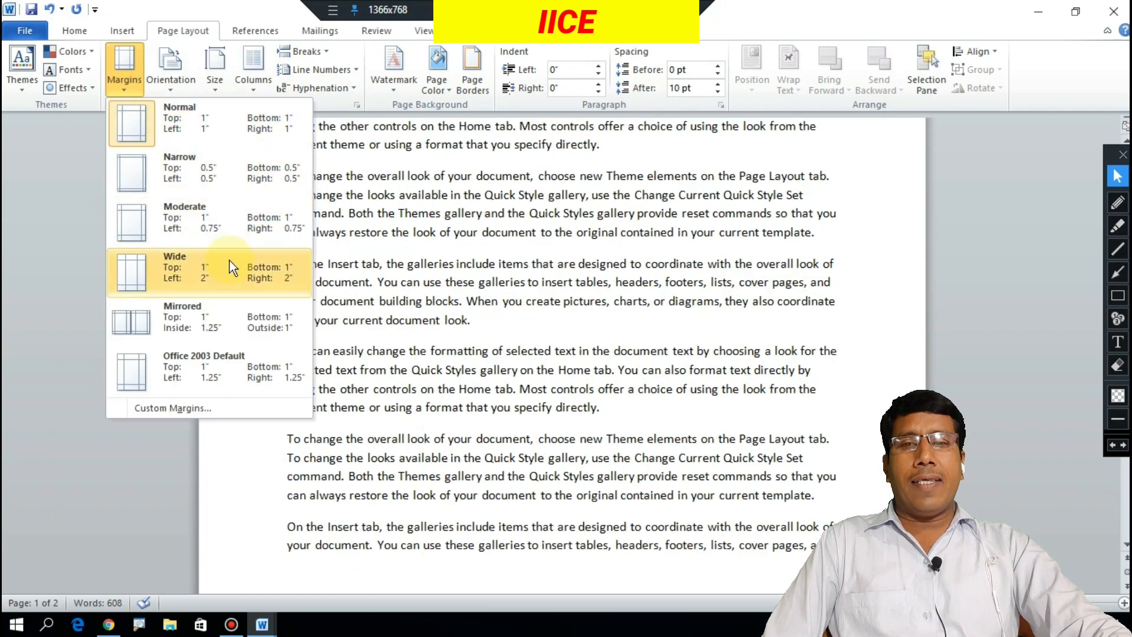
click(204, 131)
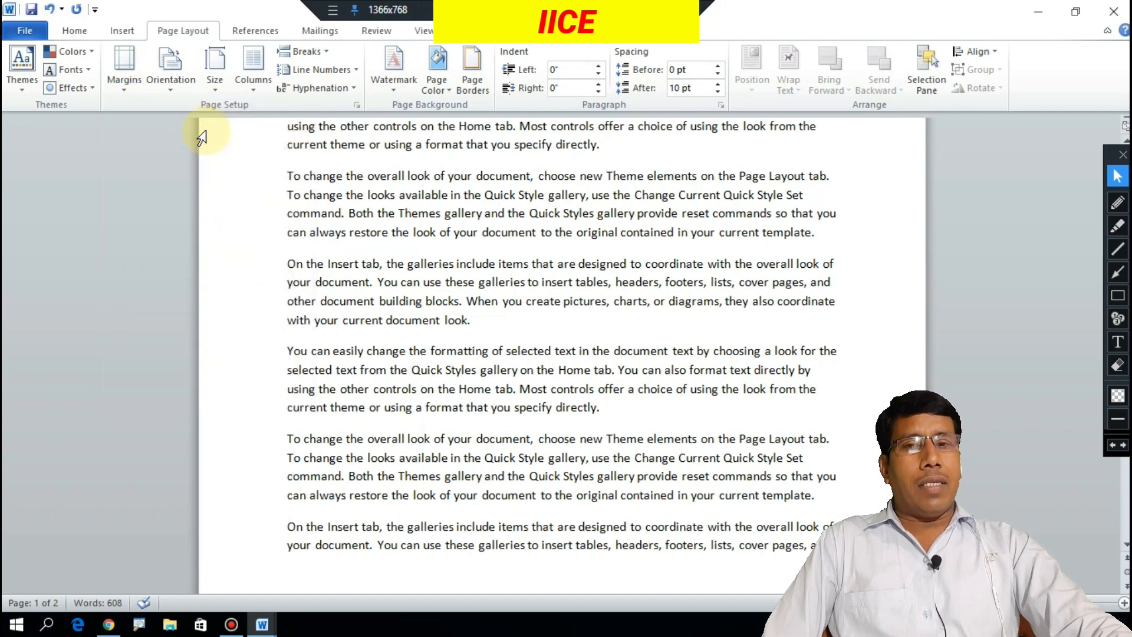
Try the Narrow margins of 0.5" on all sides and replace them with Wide, 1" top and bottom and 2" left and right.
click(132, 89)
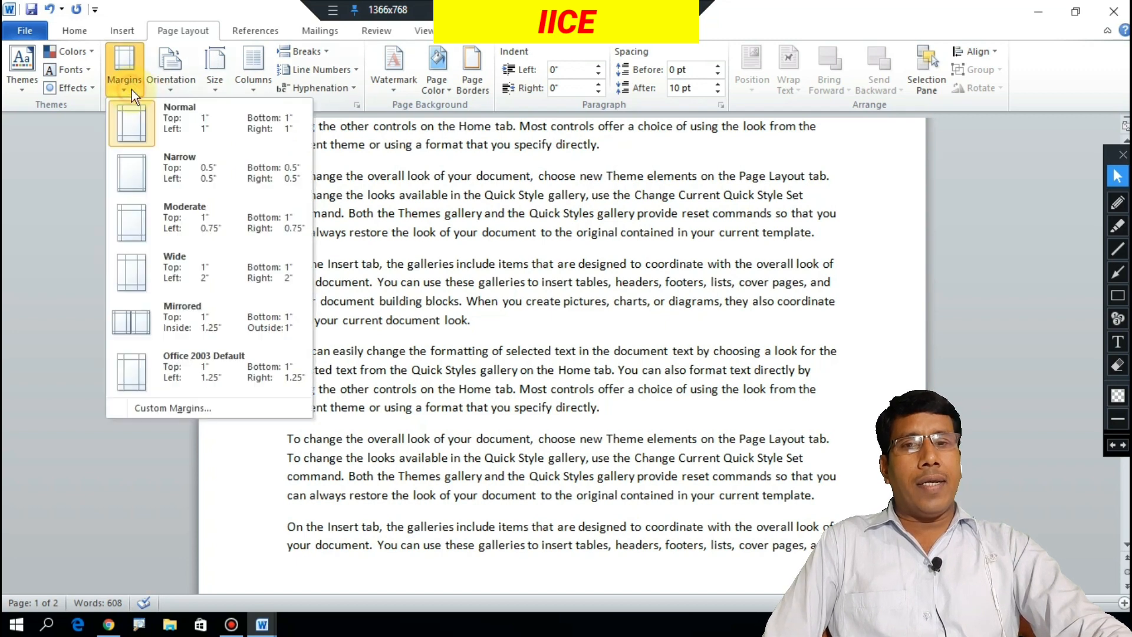
click(182, 175)
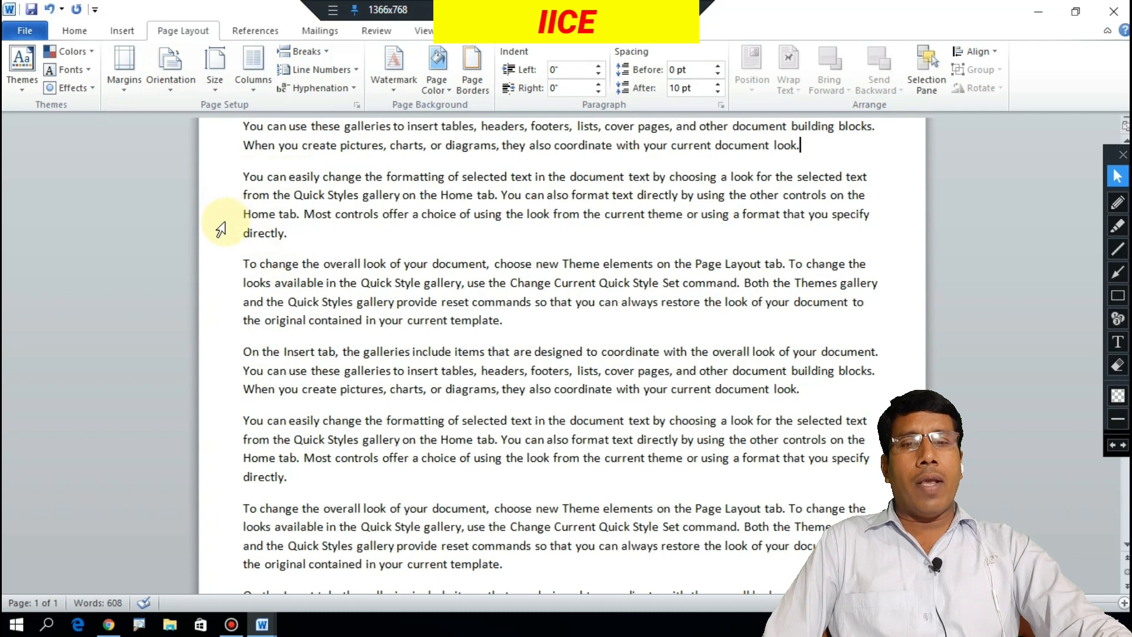
click(132, 87)
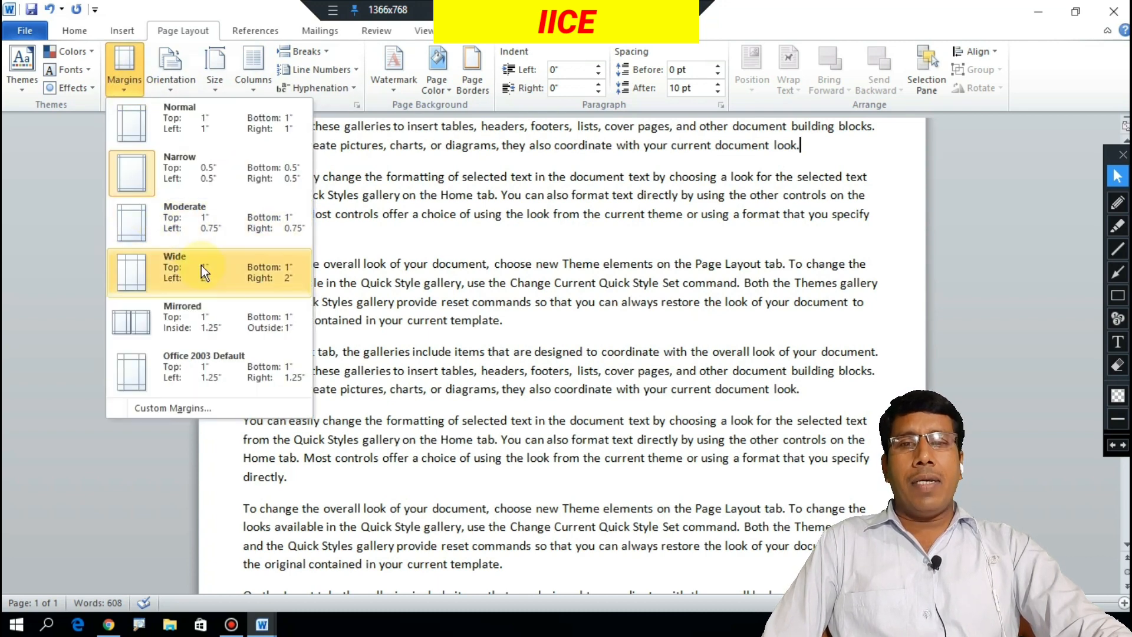
click(221, 273)
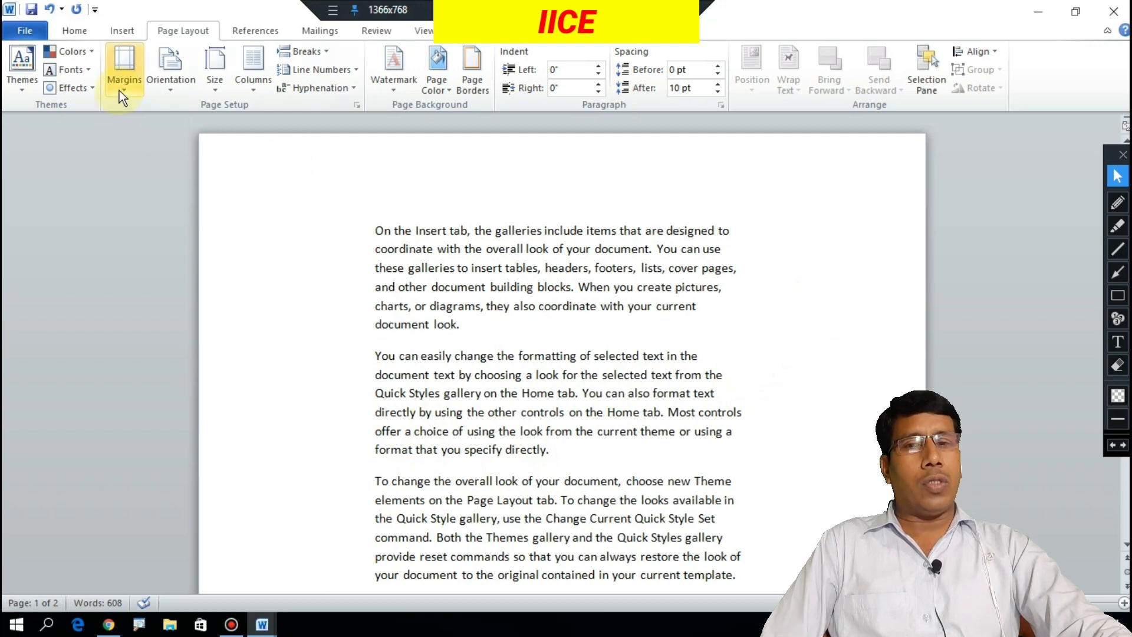
Justify all the text in the document.
key(ctrl+a)
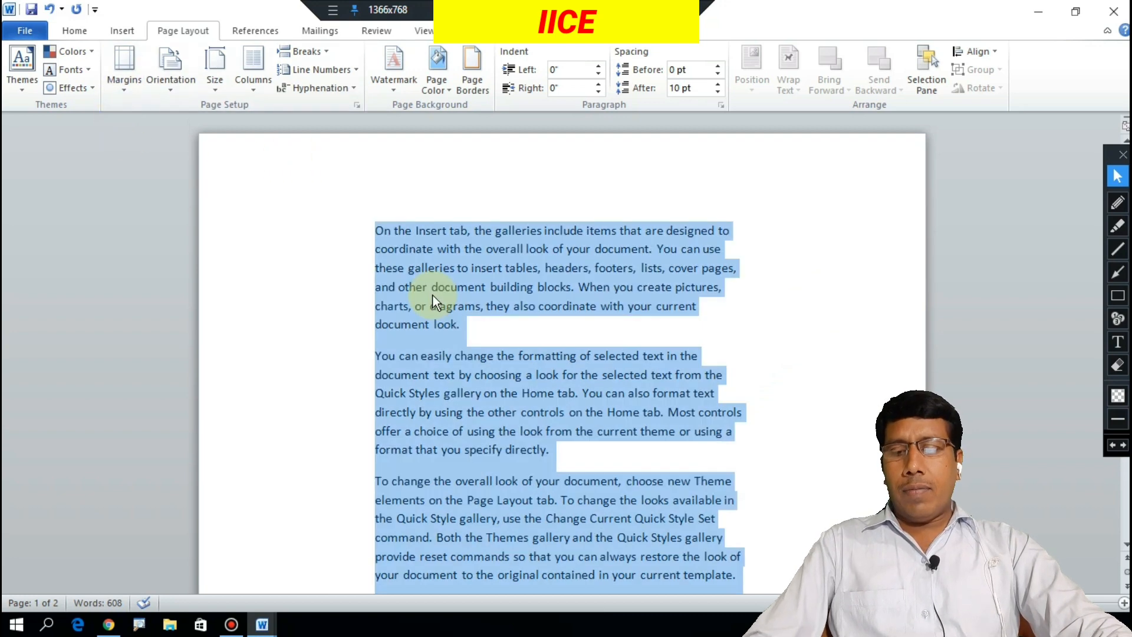
key(ctrl+j)
click(518, 339)
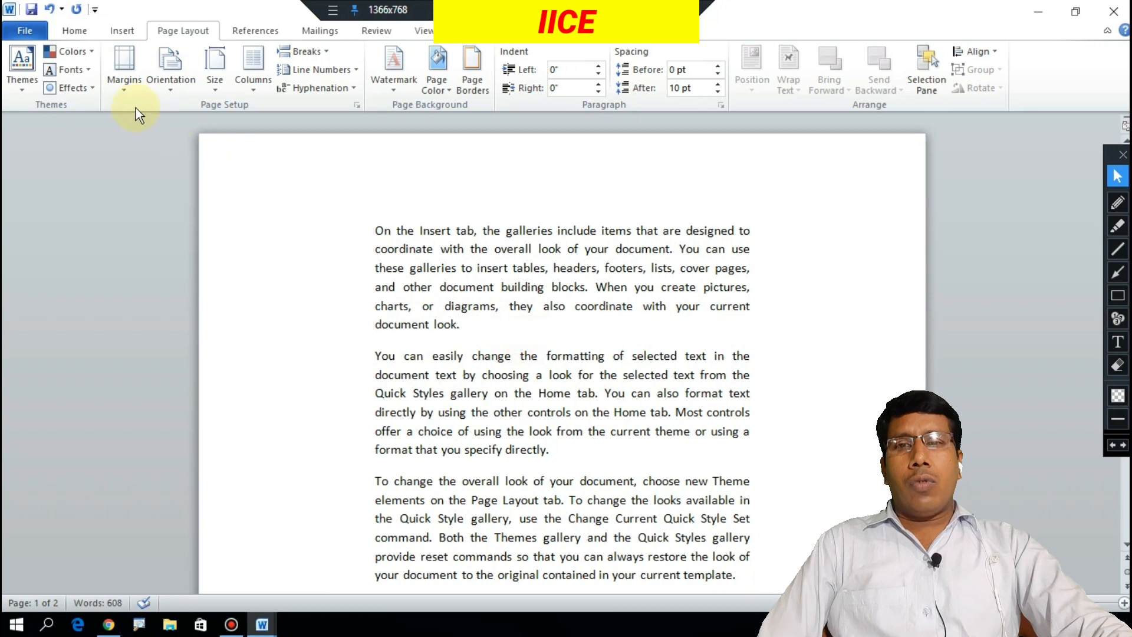
Apply custom page margins of 4" top, 1" left and 1" right to the whole document.
click(127, 90)
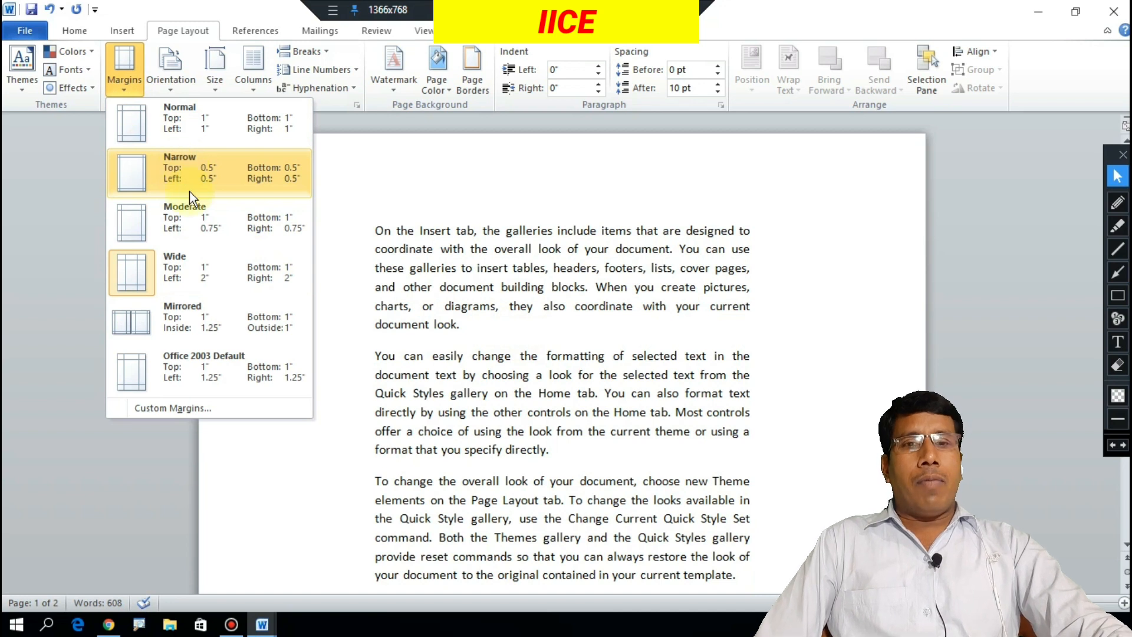
click(178, 409)
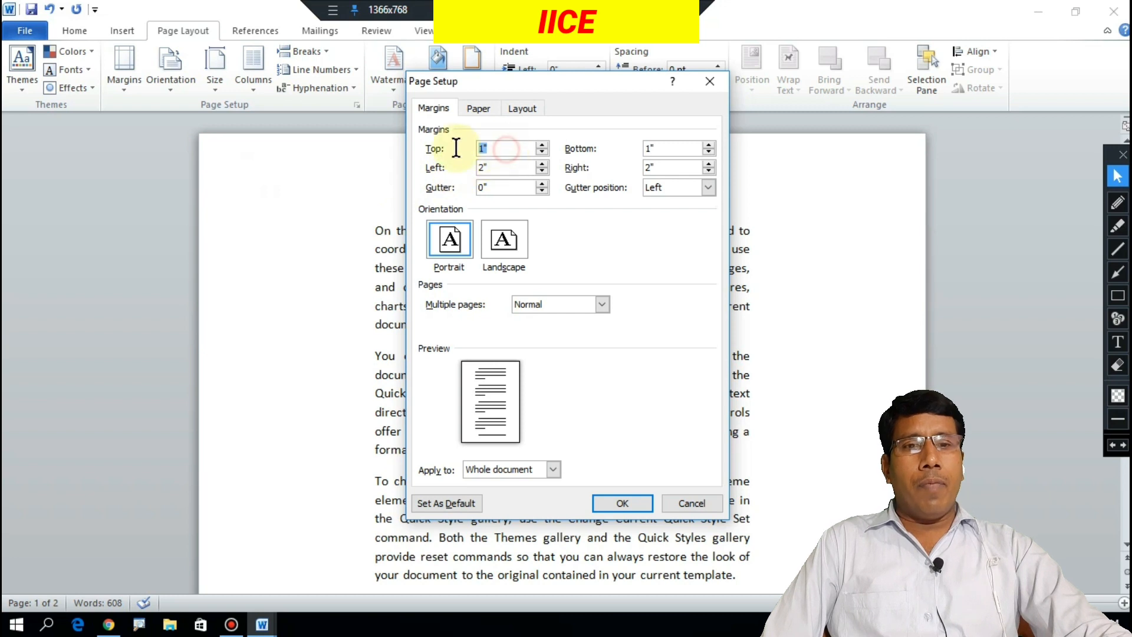
text(3)
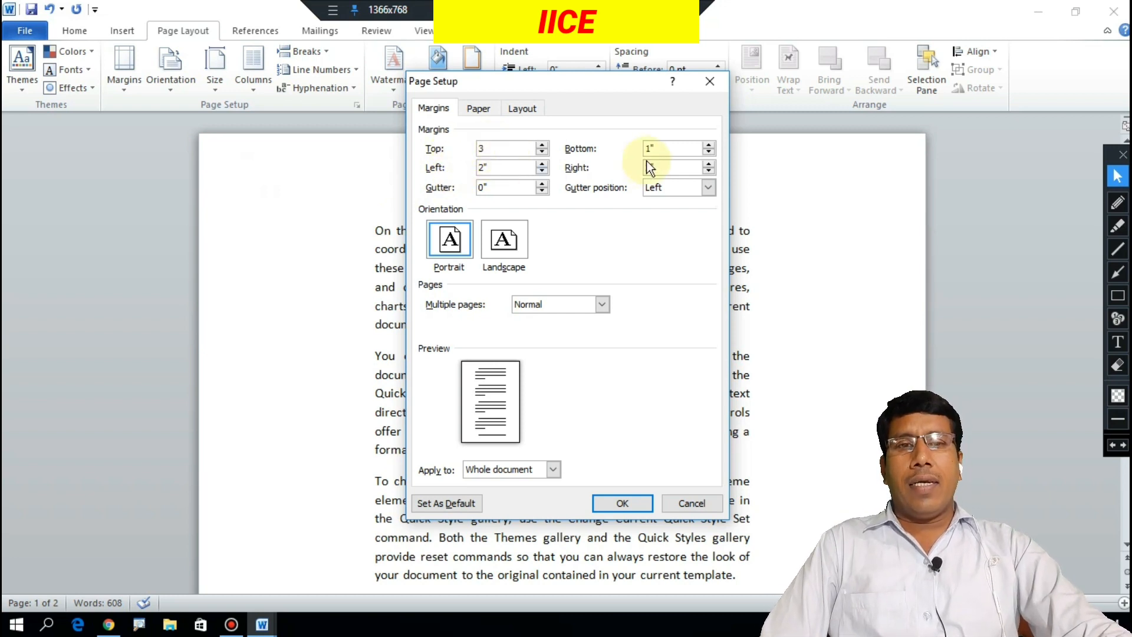
click(667, 147)
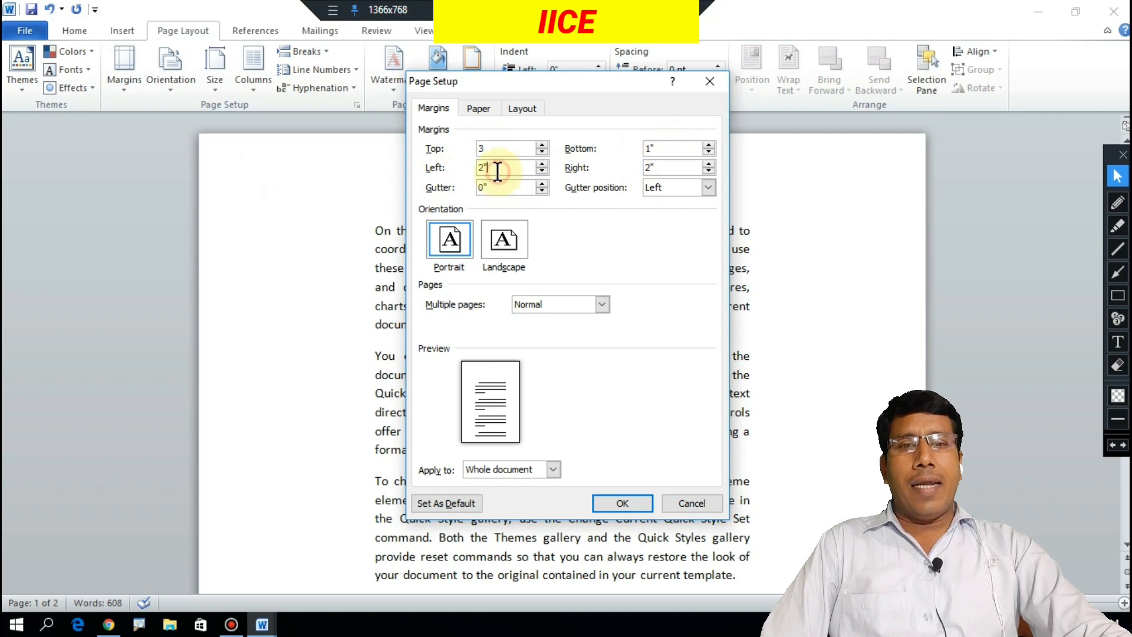
click(448, 172)
text(1)
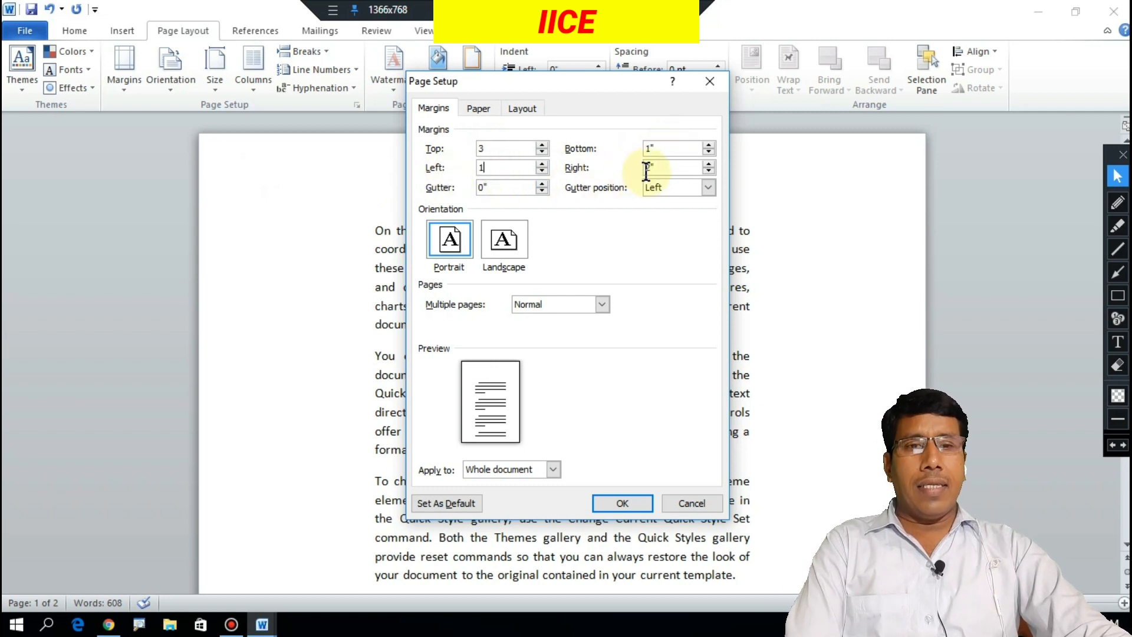
double_click(672, 167)
text(1)
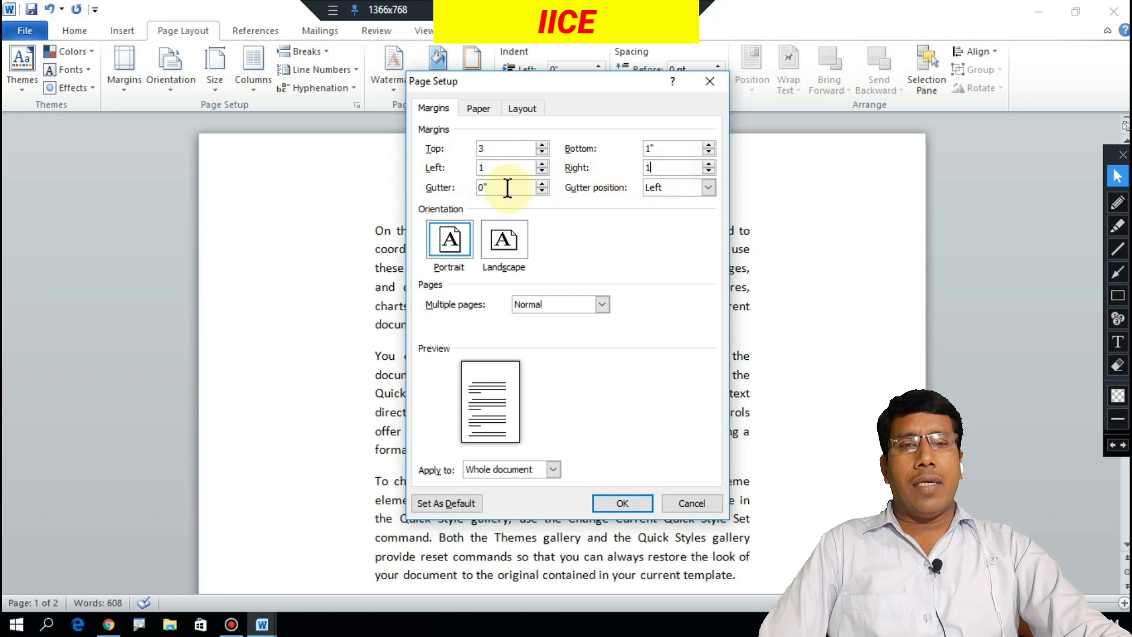
click(435, 149)
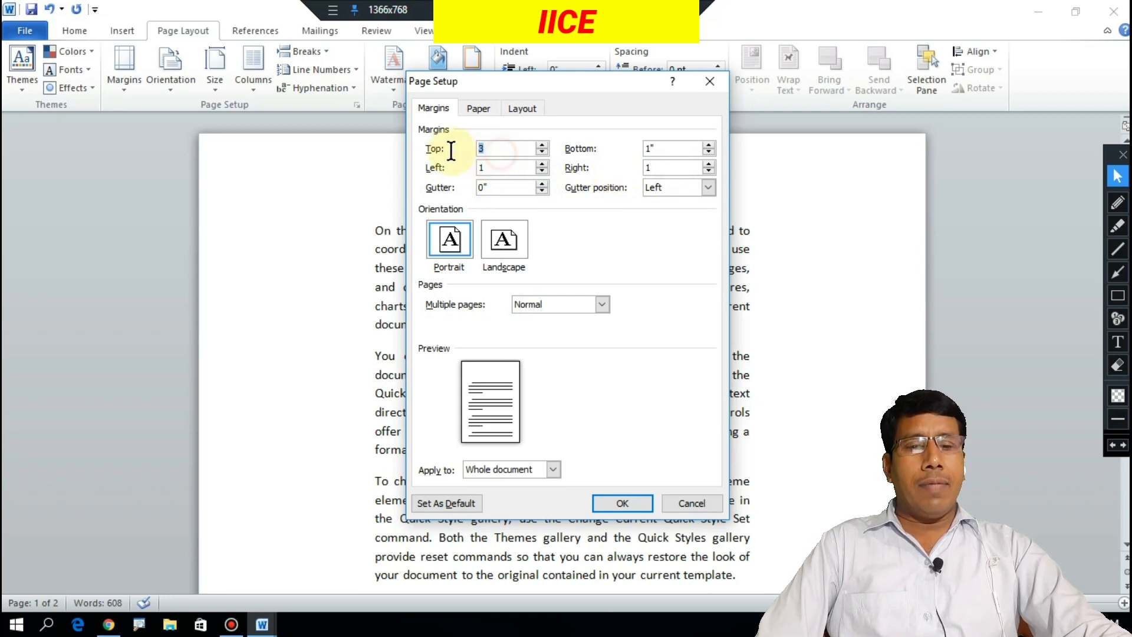
text(4)
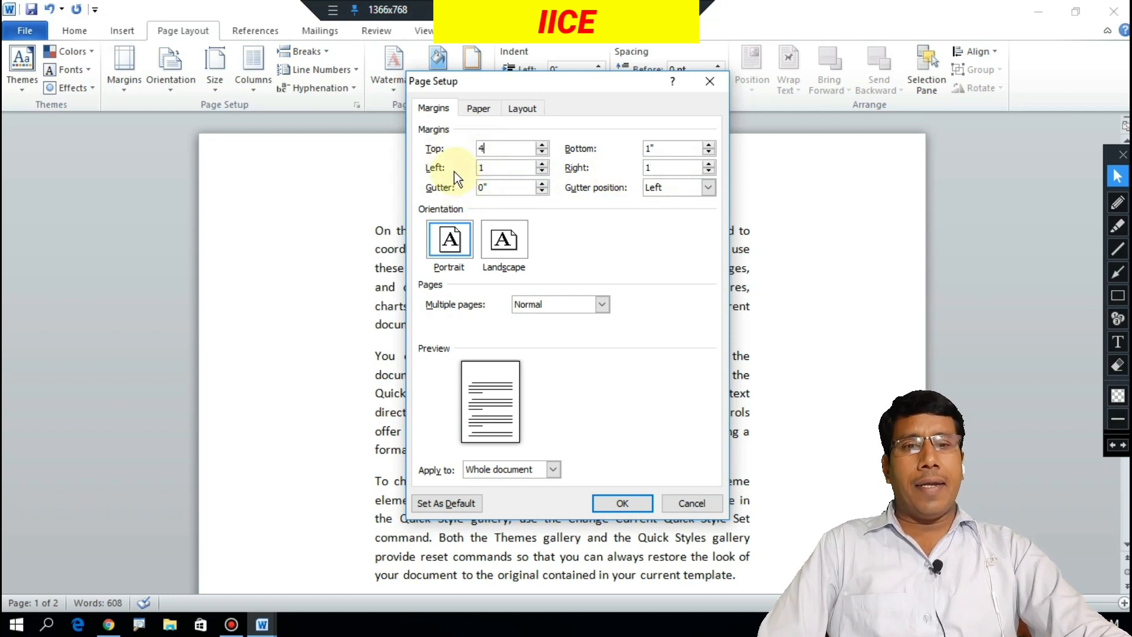
click(613, 504)
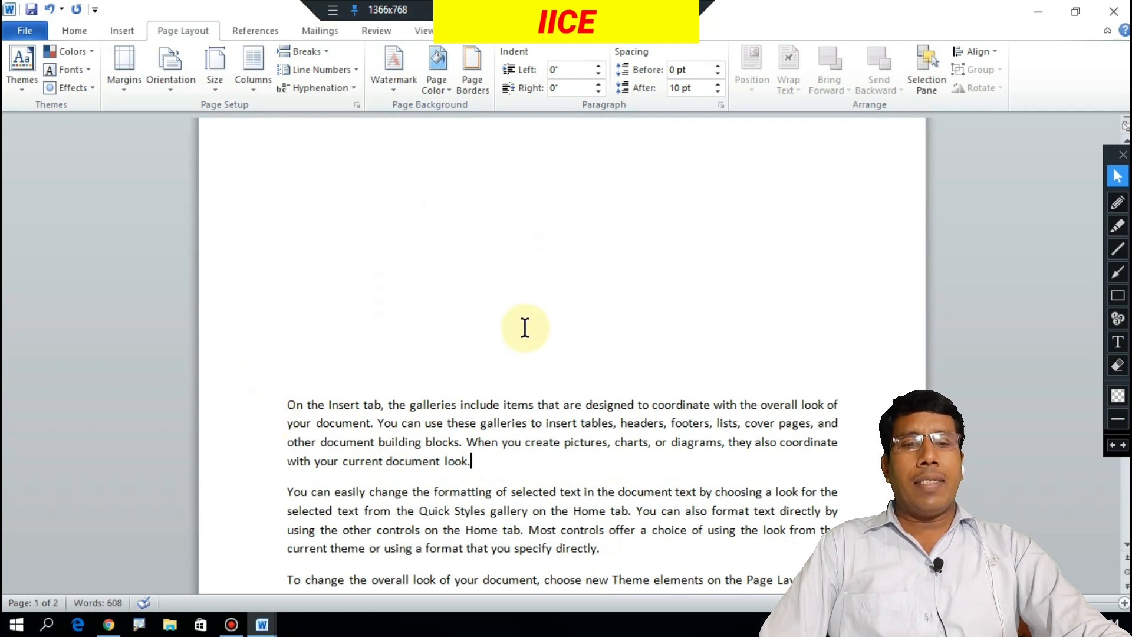
Apply the Normal margins preset of 1" on all sides.
scroll(523, 326, down, 2)
click(125, 71)
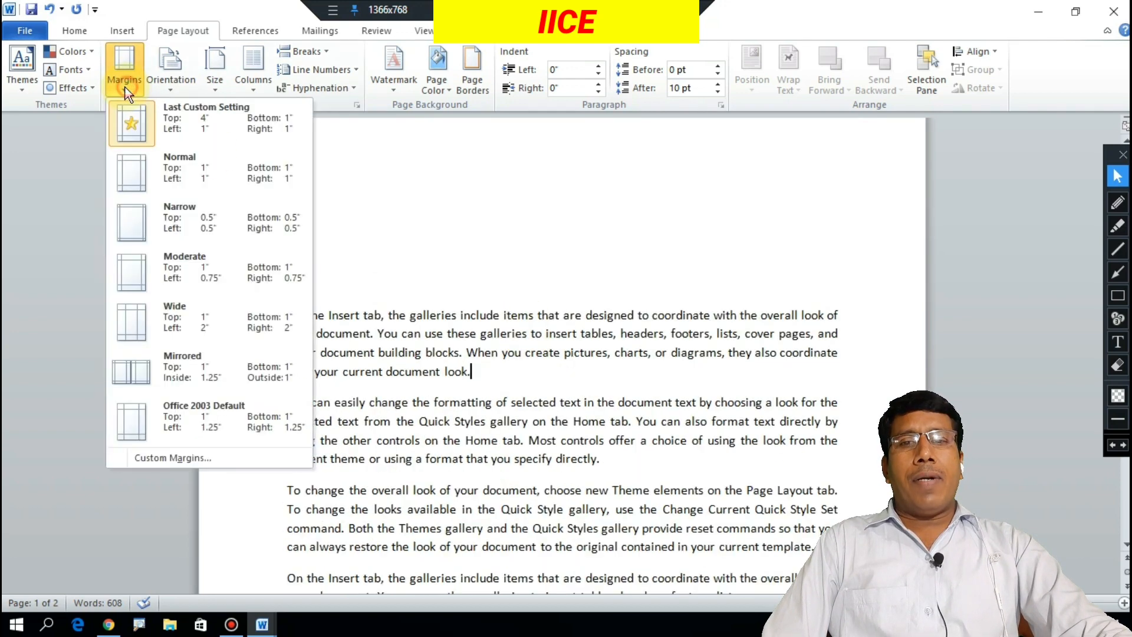
click(165, 193)
scroll(359, 245, up, 5)
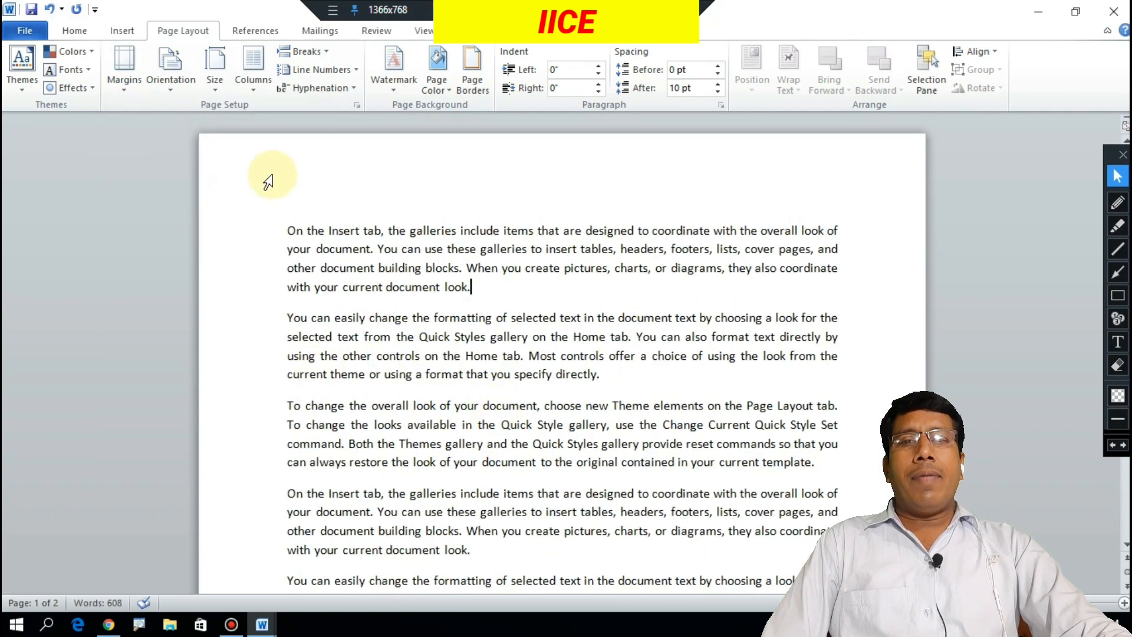
Review the available paper sizes, page orientations and margin presets.
click(216, 90)
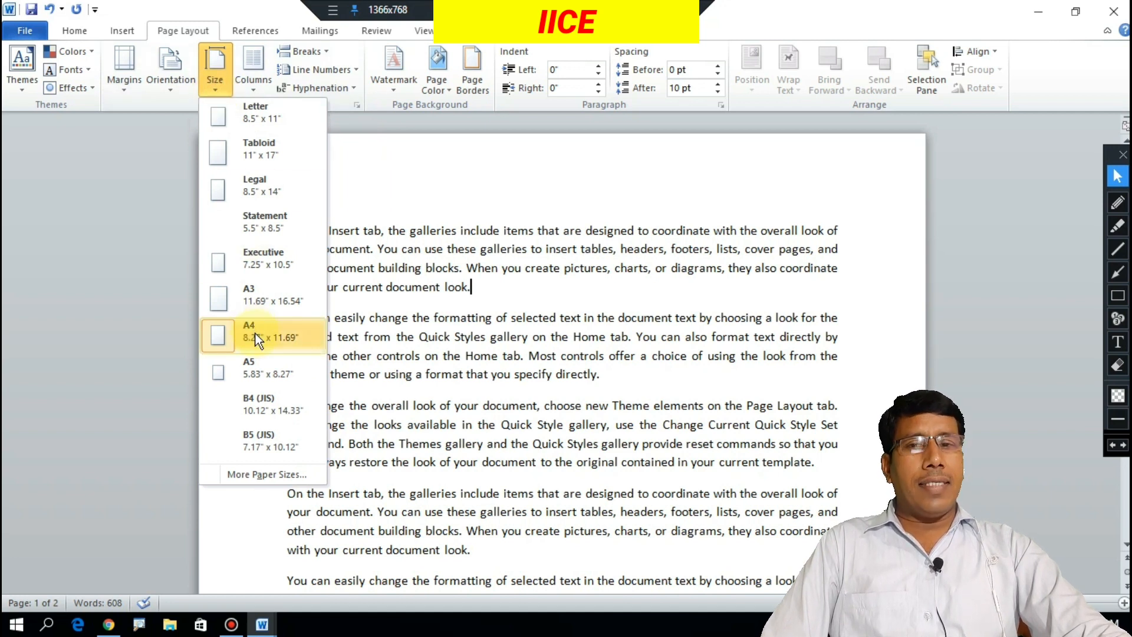
click(169, 88)
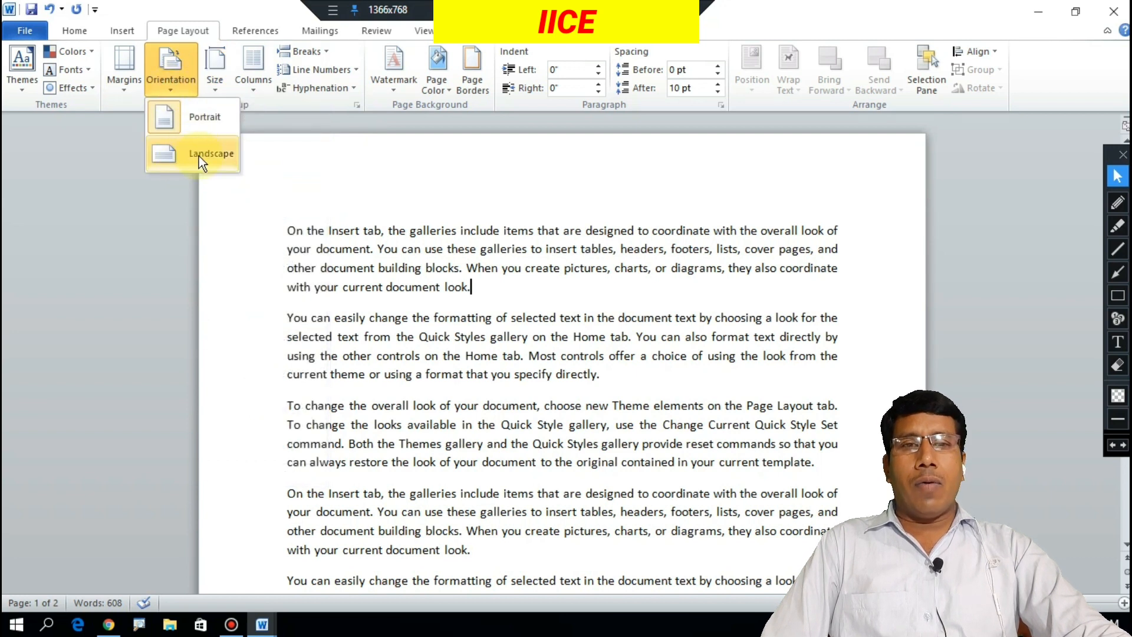
click(448, 216)
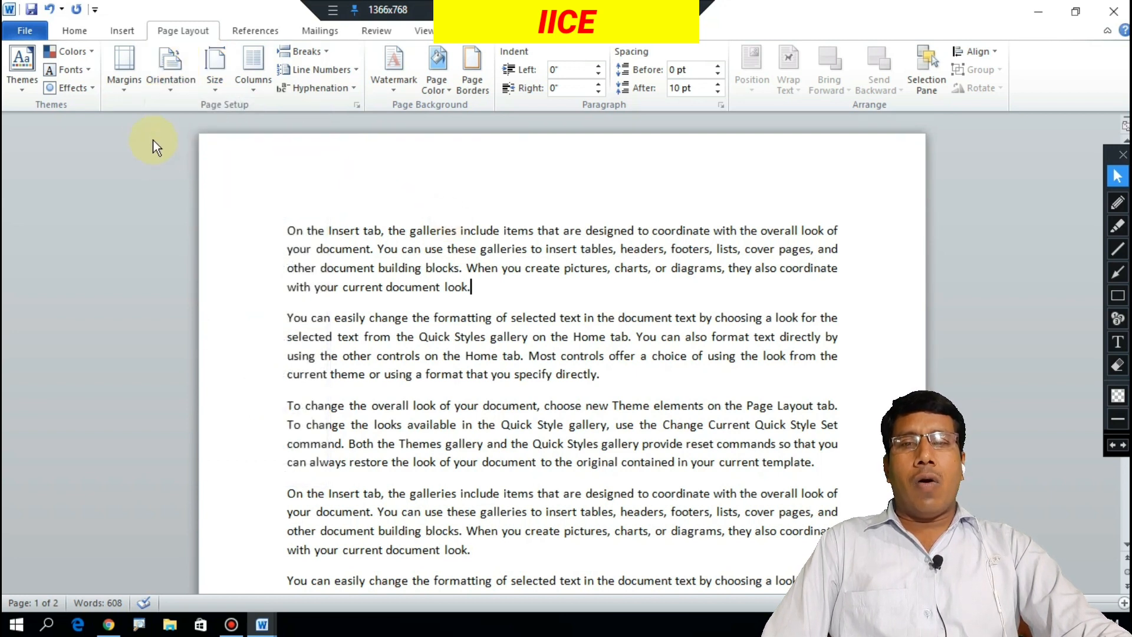
click(126, 90)
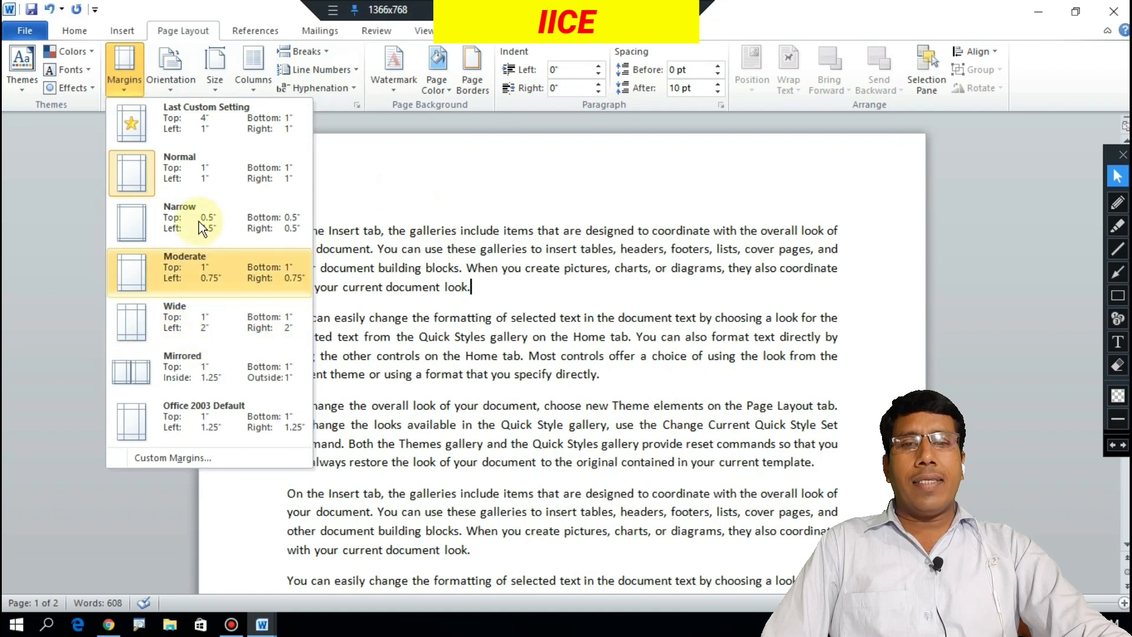
Join the second paragraph onto the end of the first by removing the paragraph break between them.
click(493, 287)
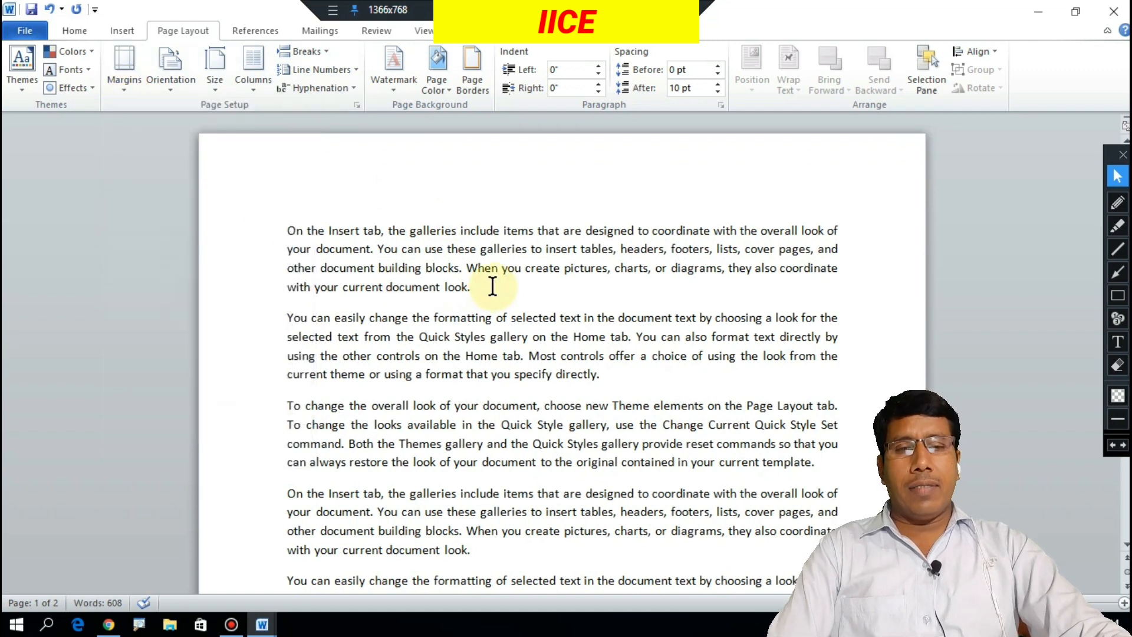
key(Delete)
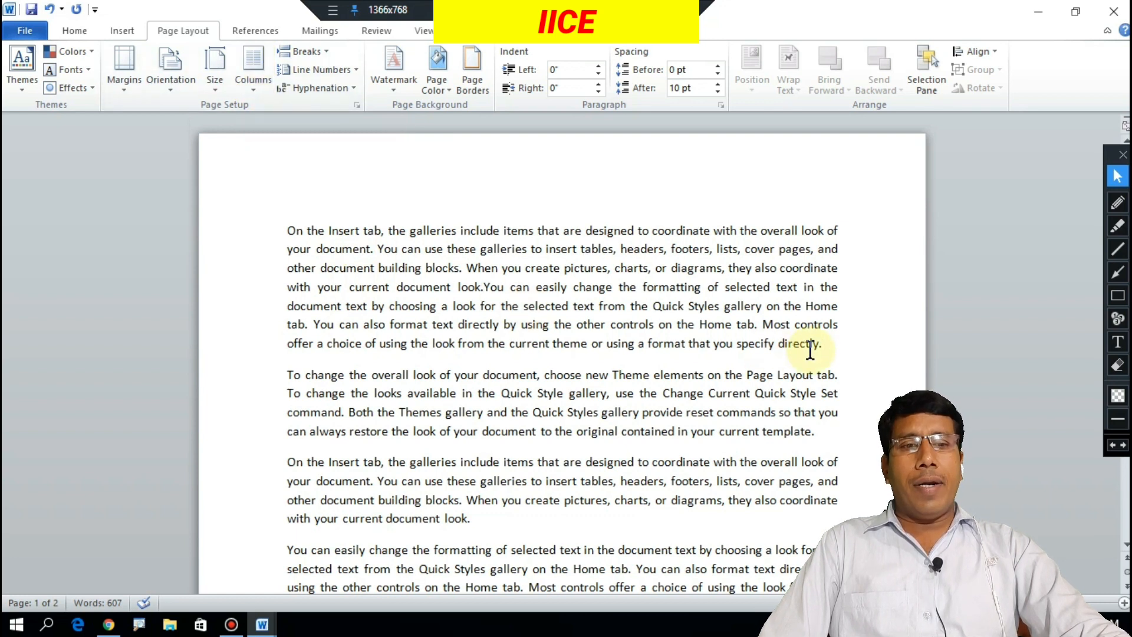
Review the column presets and lay out only the first paragraph in two columns.
click(253, 89)
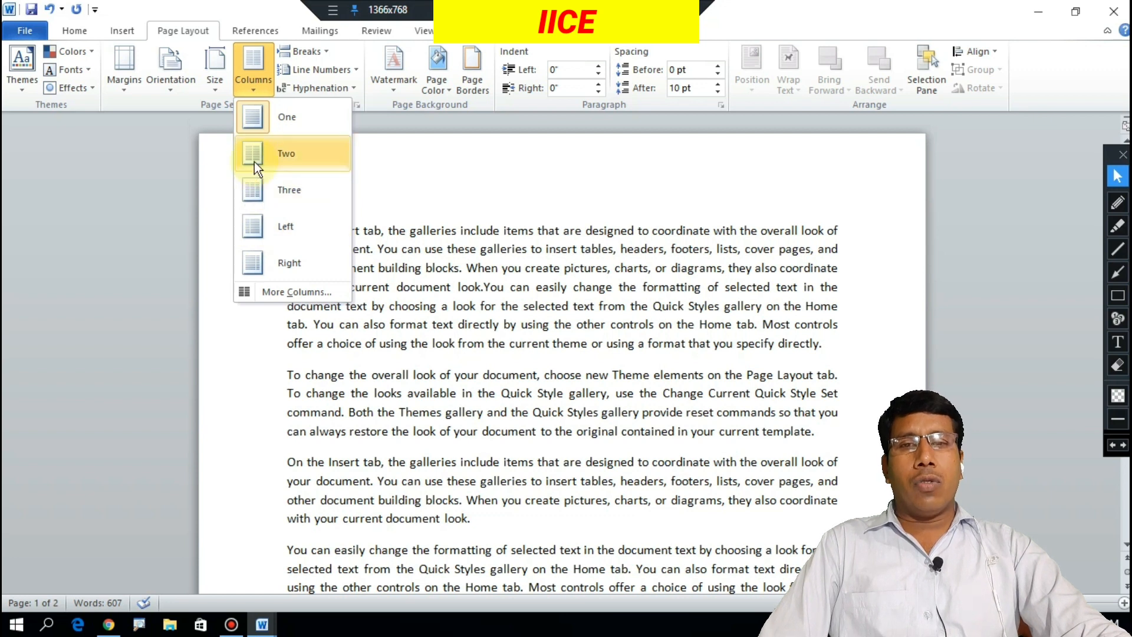
click(583, 387)
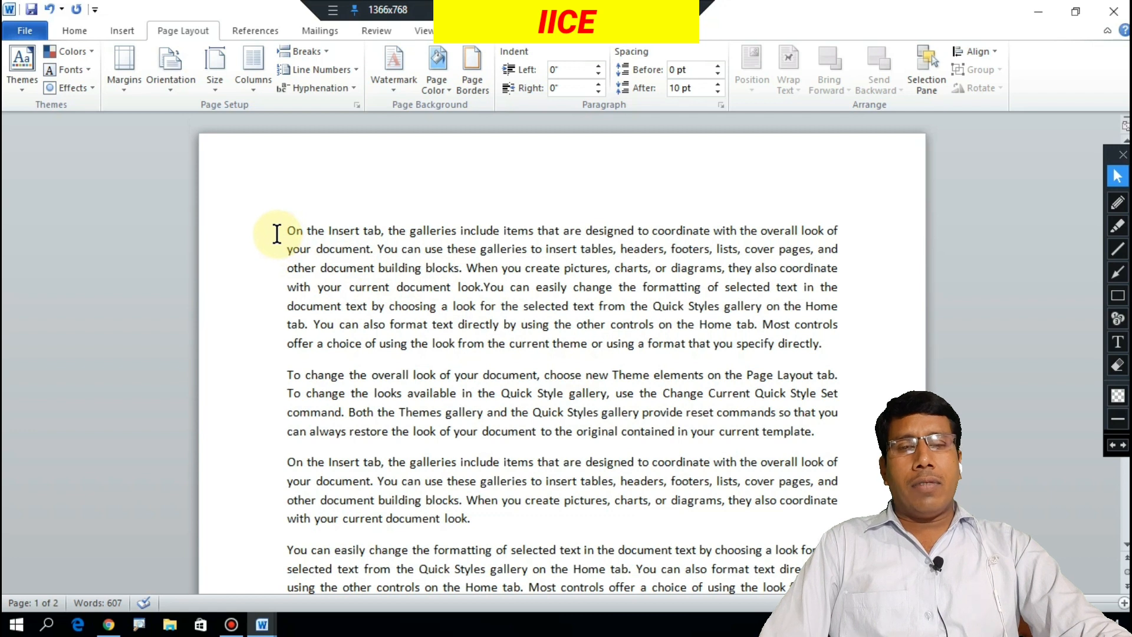
drag(282, 231, 839, 337)
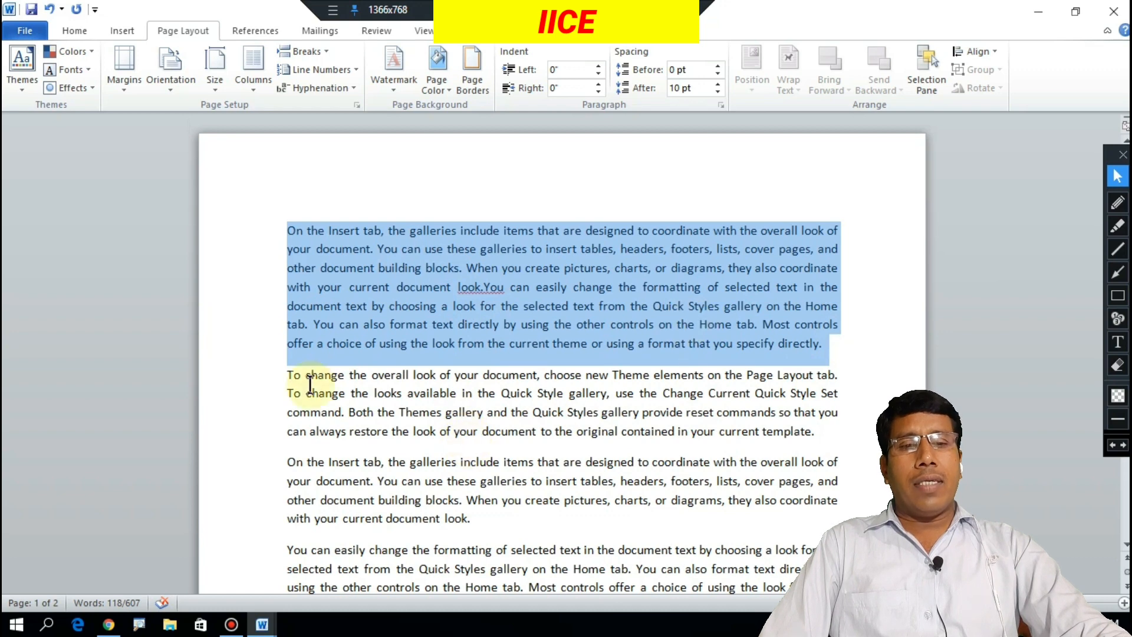
scroll(462, 374, down, 2)
scroll(486, 289, up, 2)
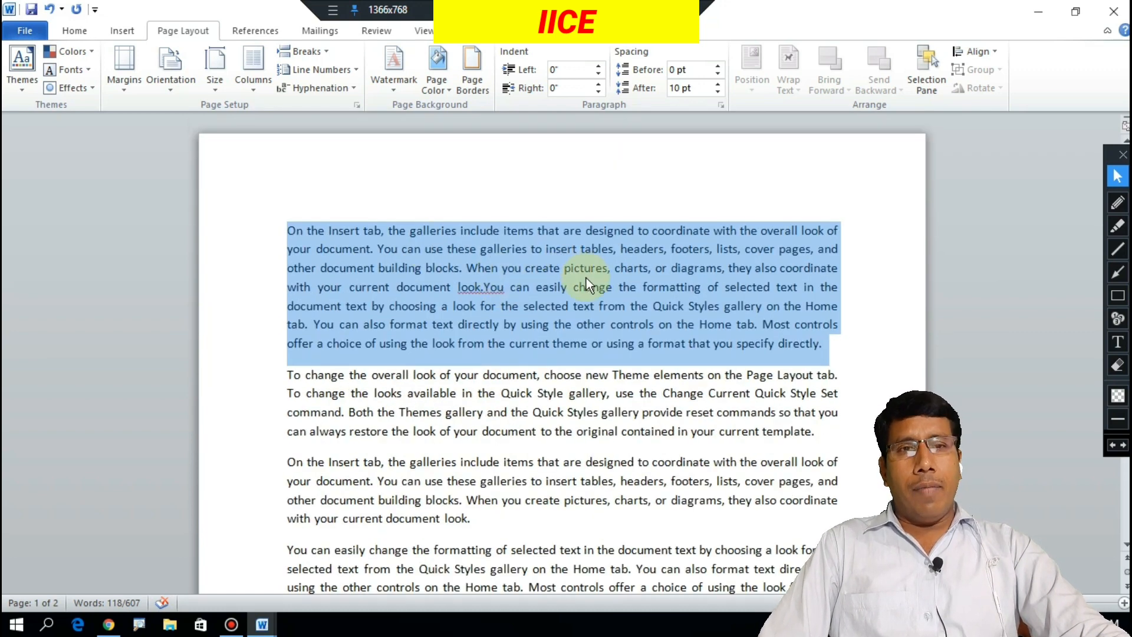
click(253, 87)
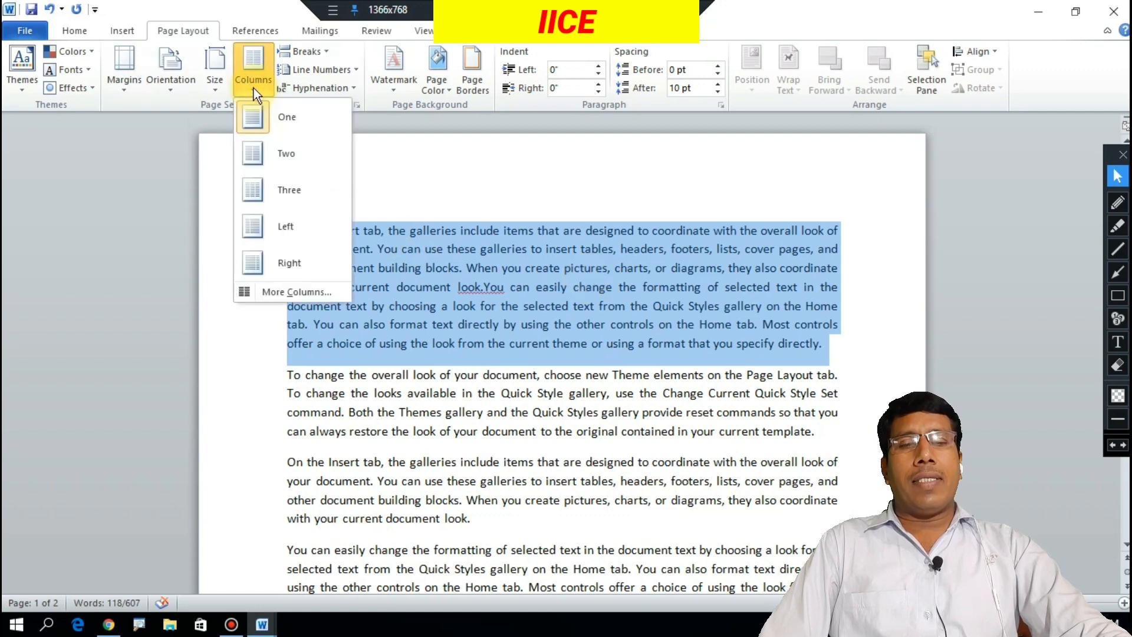
click(269, 156)
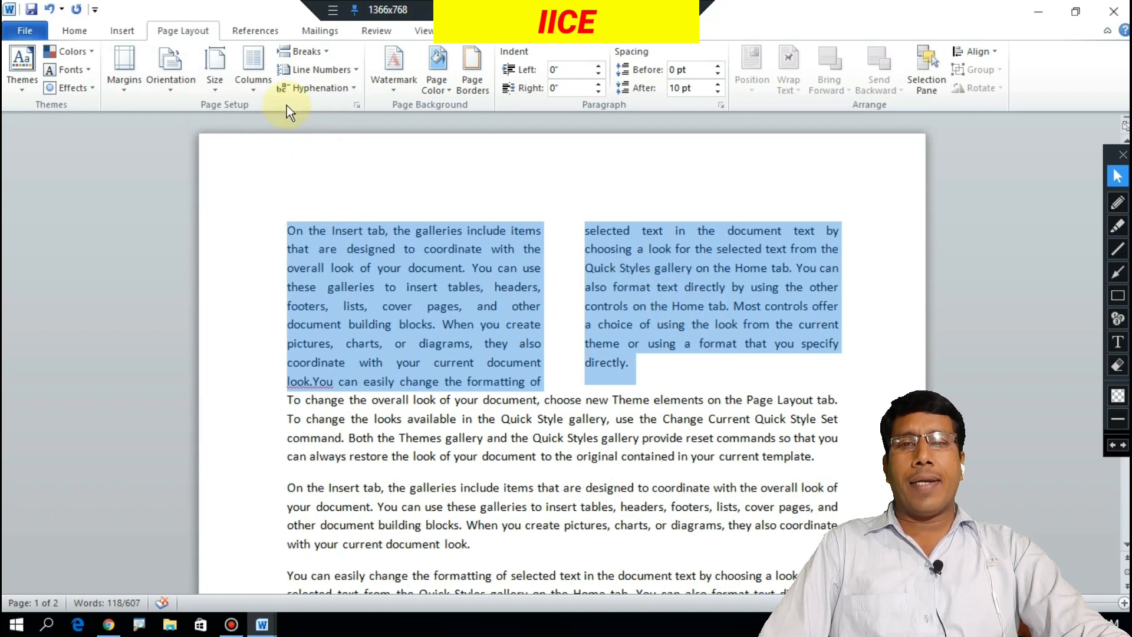
Try three columns on the selected first paragraph and set it back to two.
click(253, 83)
click(269, 194)
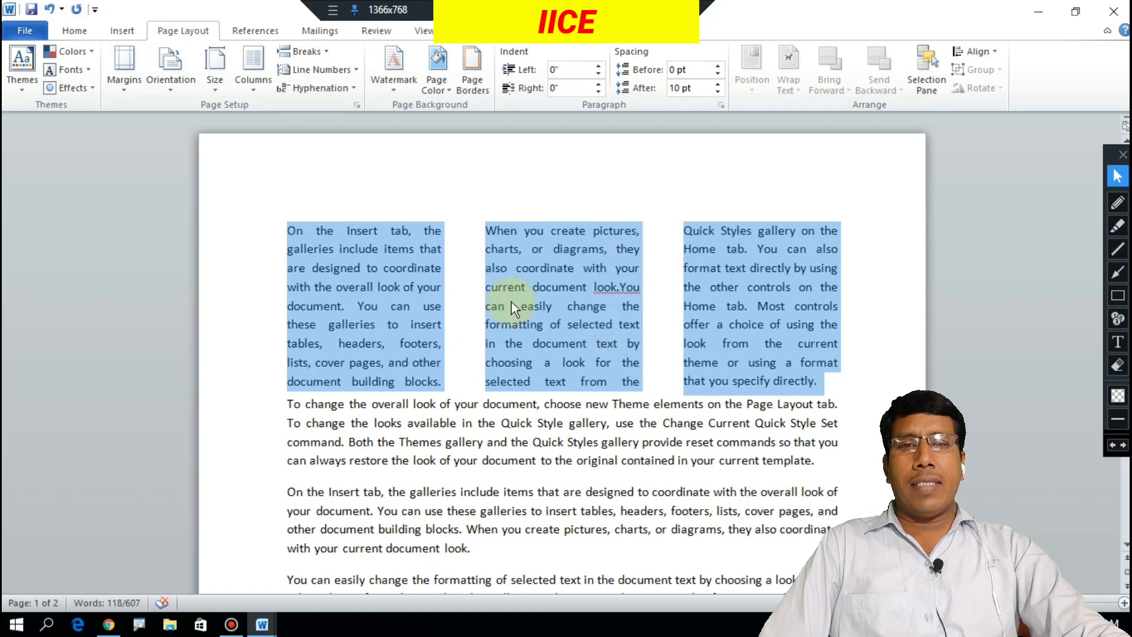
click(253, 87)
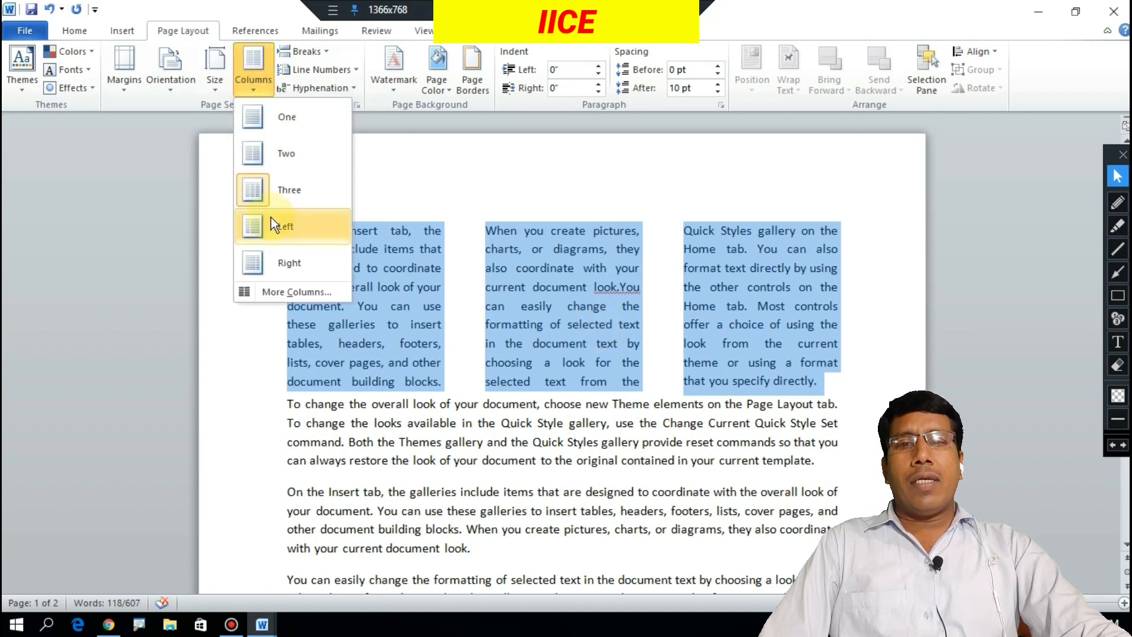
click(271, 157)
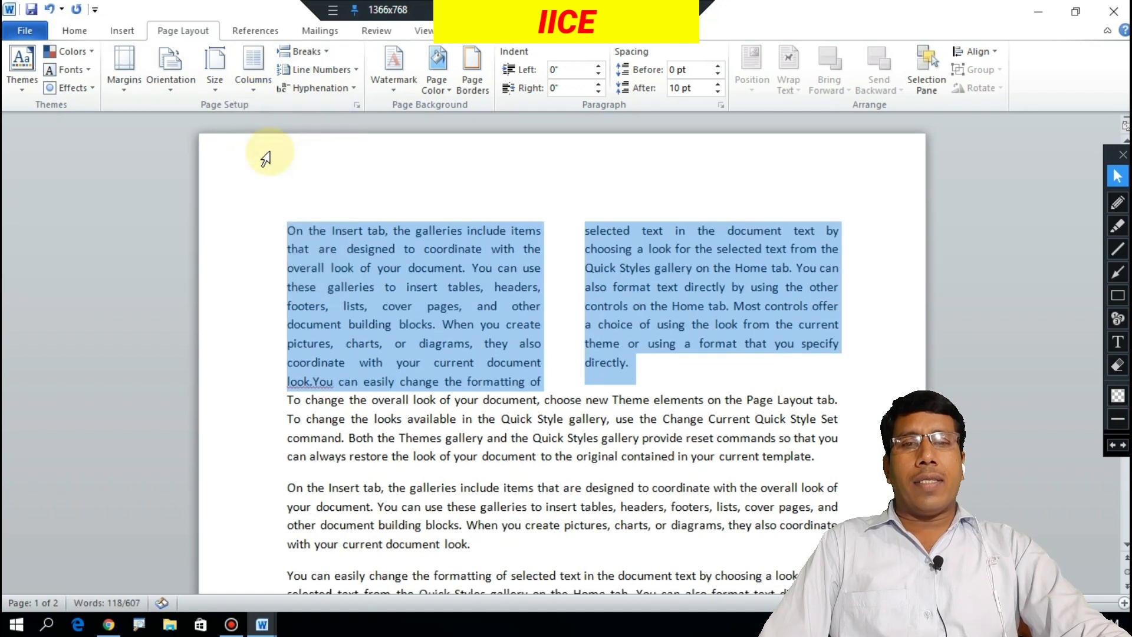
Try the Left column preset on the first paragraph and replace it with the Right preset.
click(251, 89)
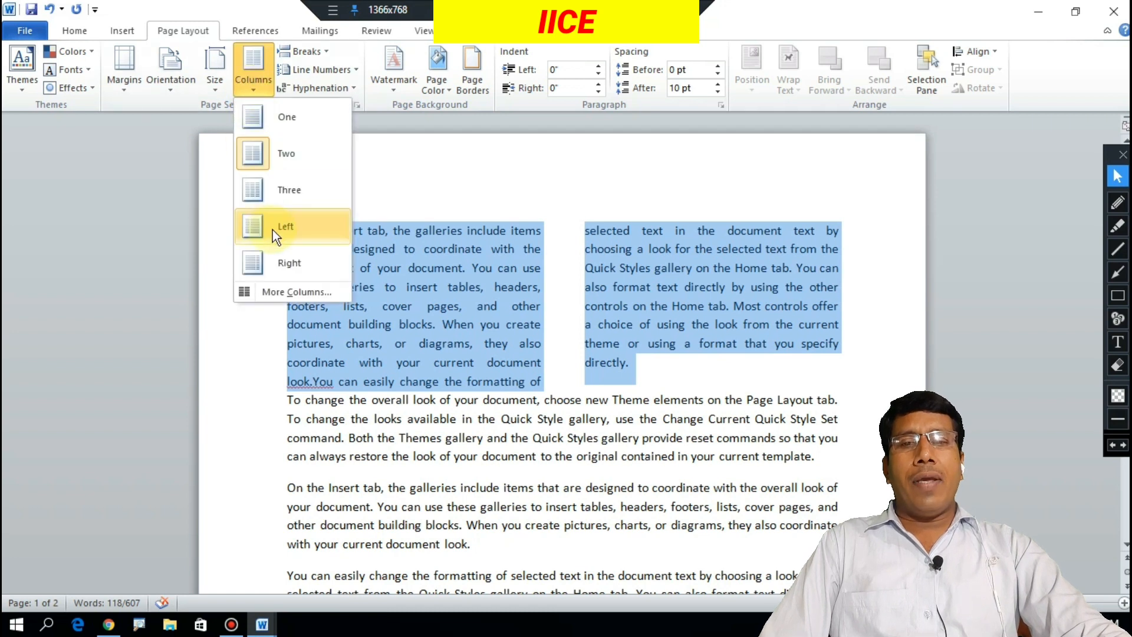
click(301, 235)
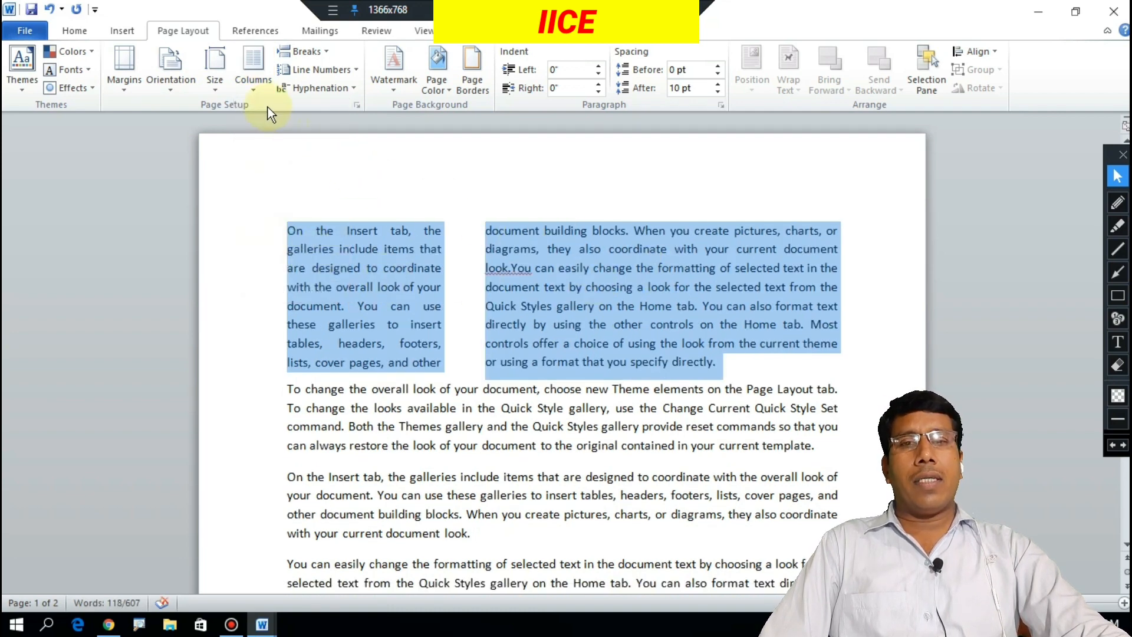
click(253, 92)
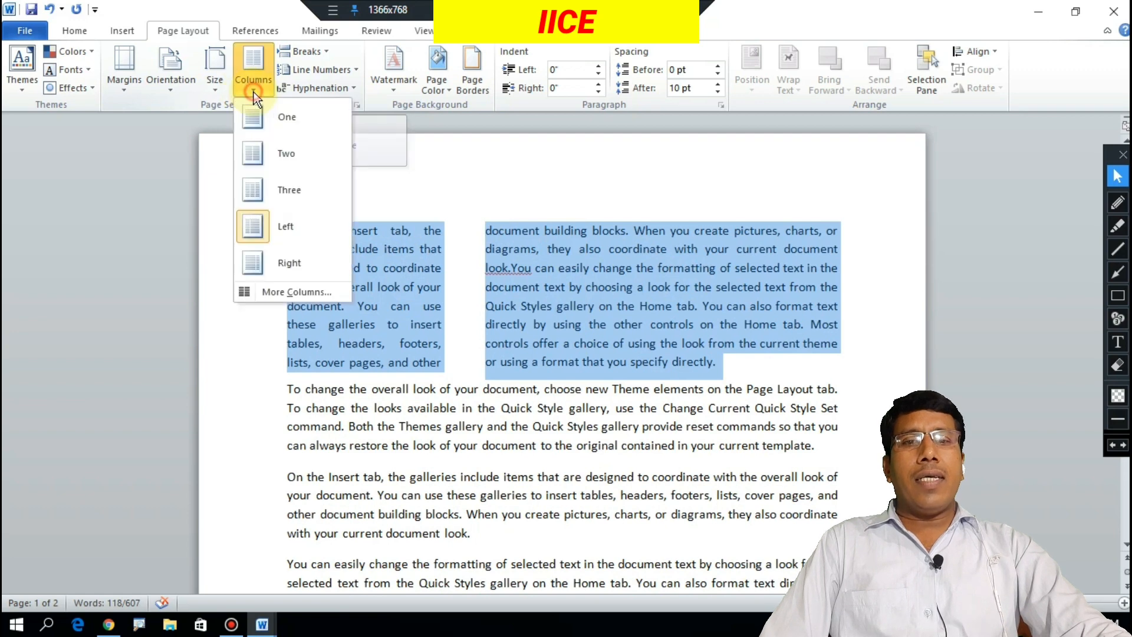
click(285, 265)
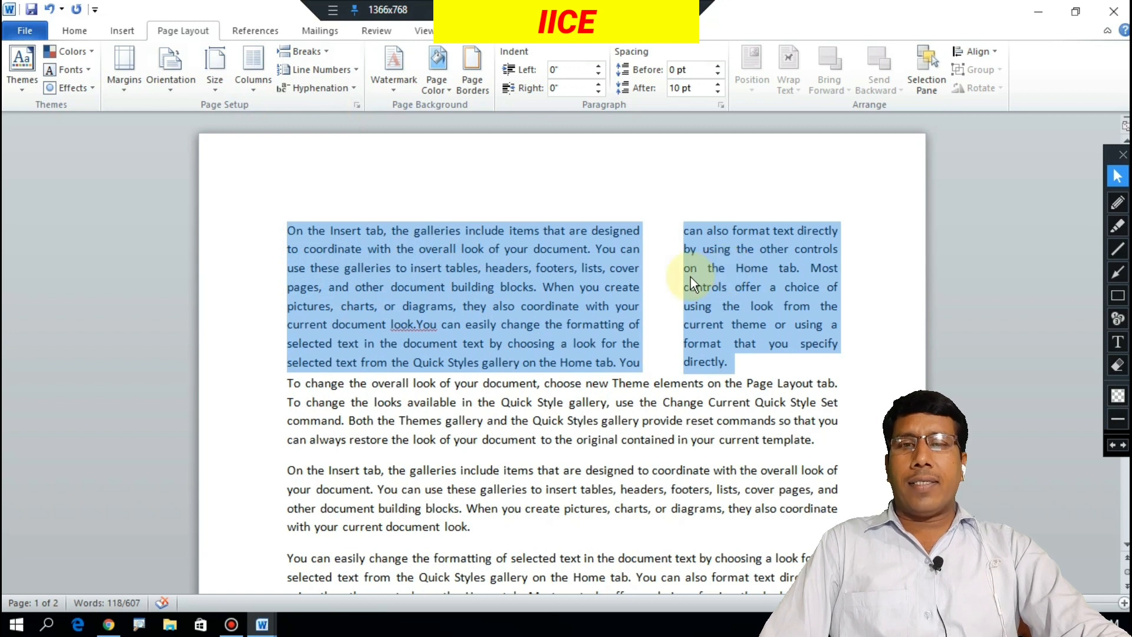
Return the first paragraph to a single column and deselect it.
click(253, 92)
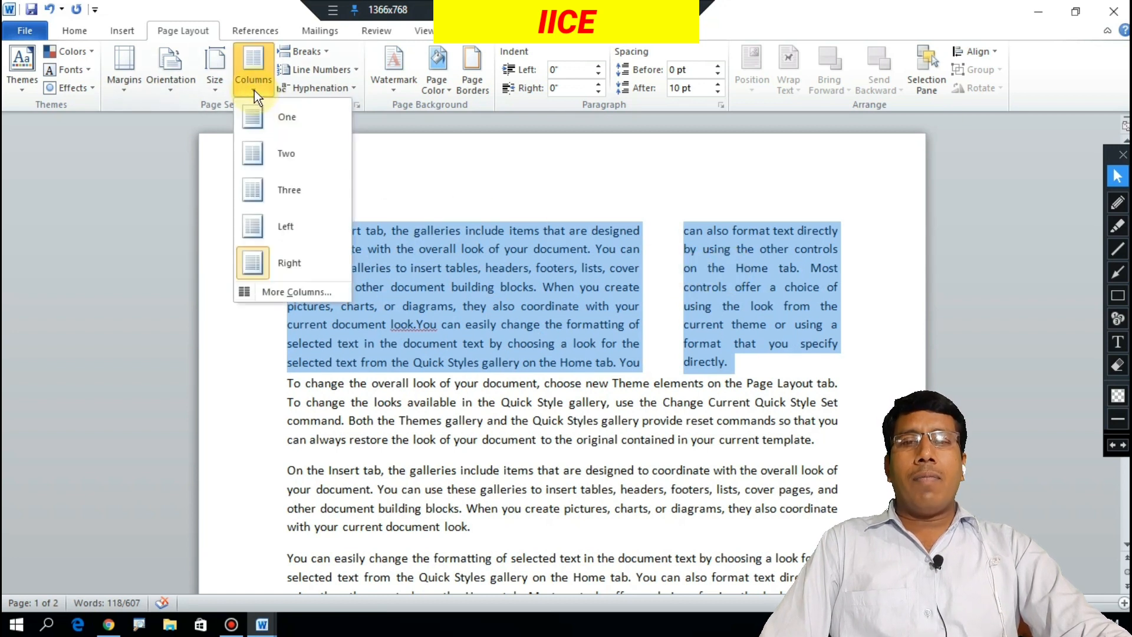
click(267, 122)
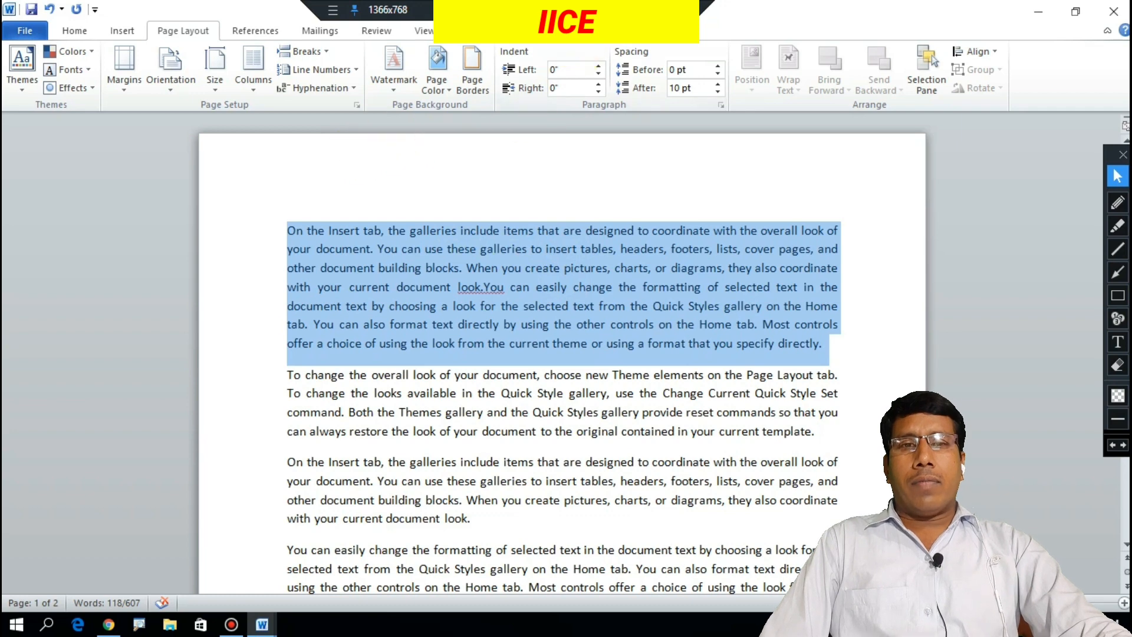
click(568, 372)
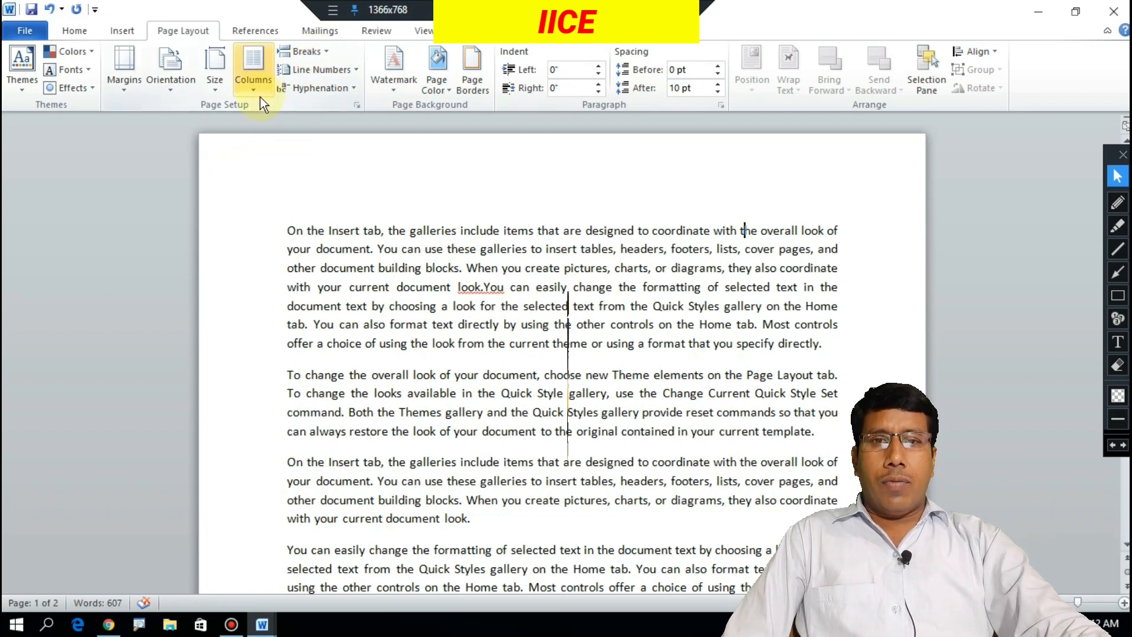
Select the first paragraph and lay it out in 4 columns with the custom column settings.
click(287, 230)
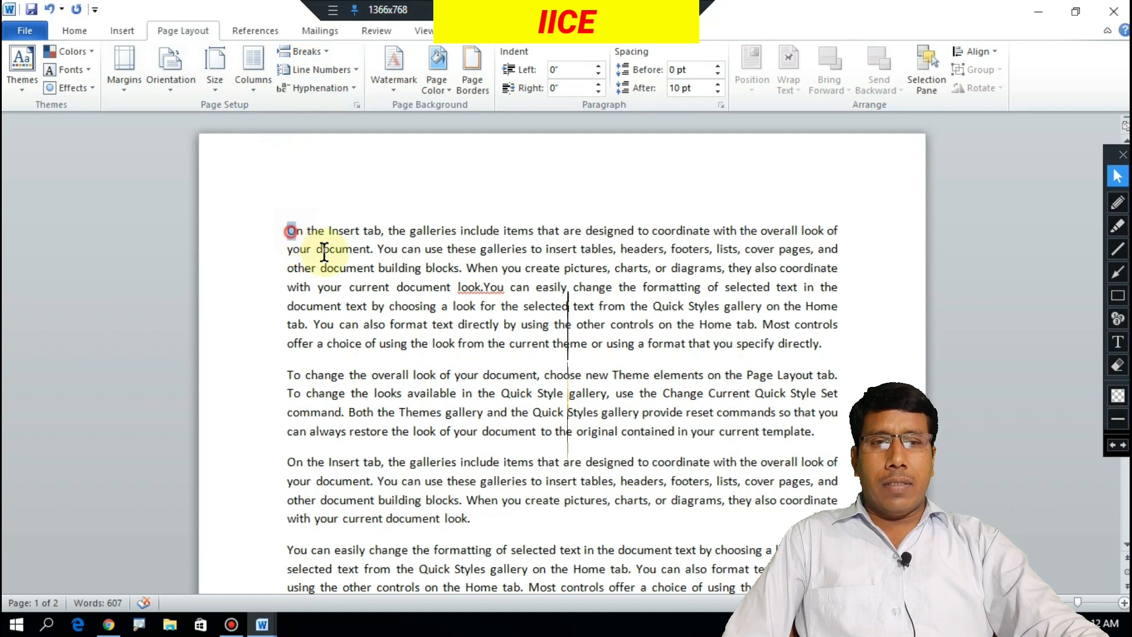
shift+click(819, 344)
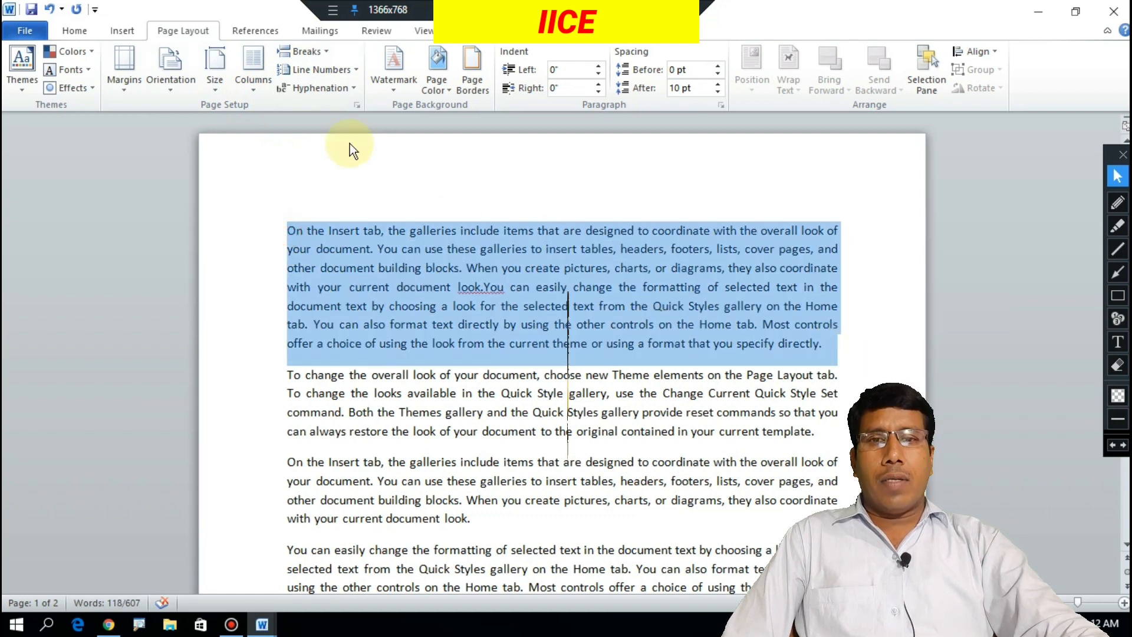
click(254, 87)
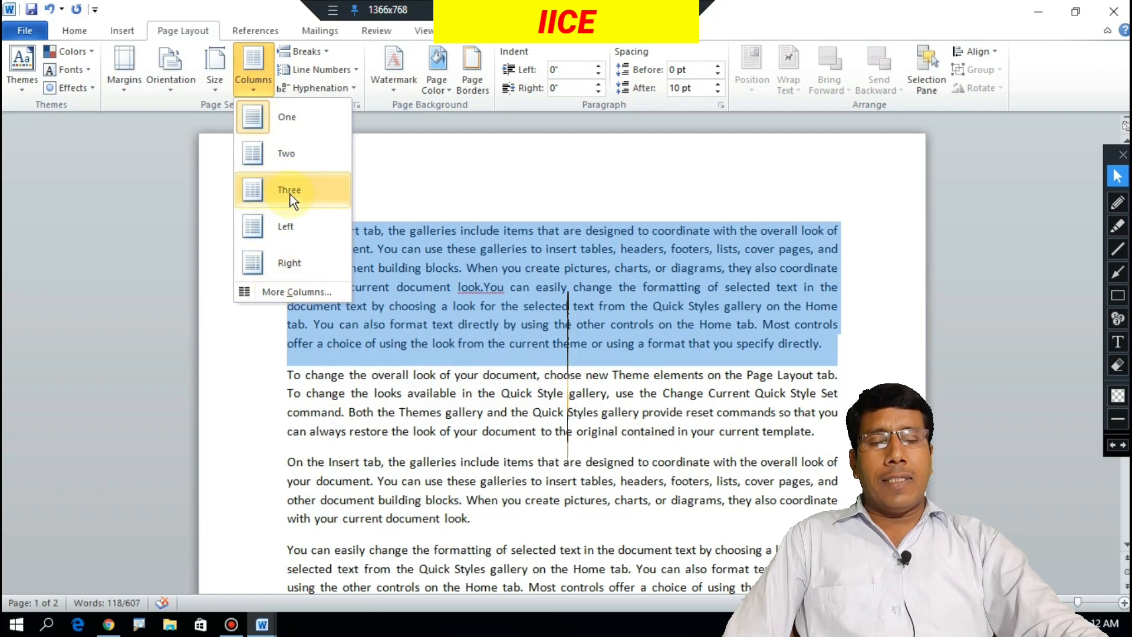
click(286, 291)
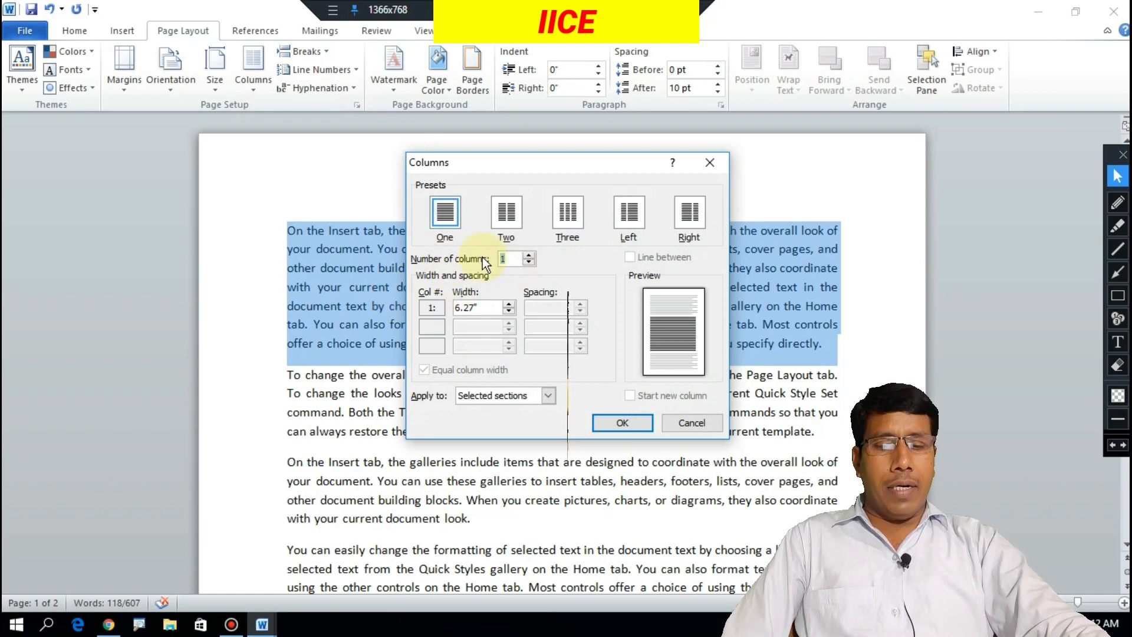
text(5)
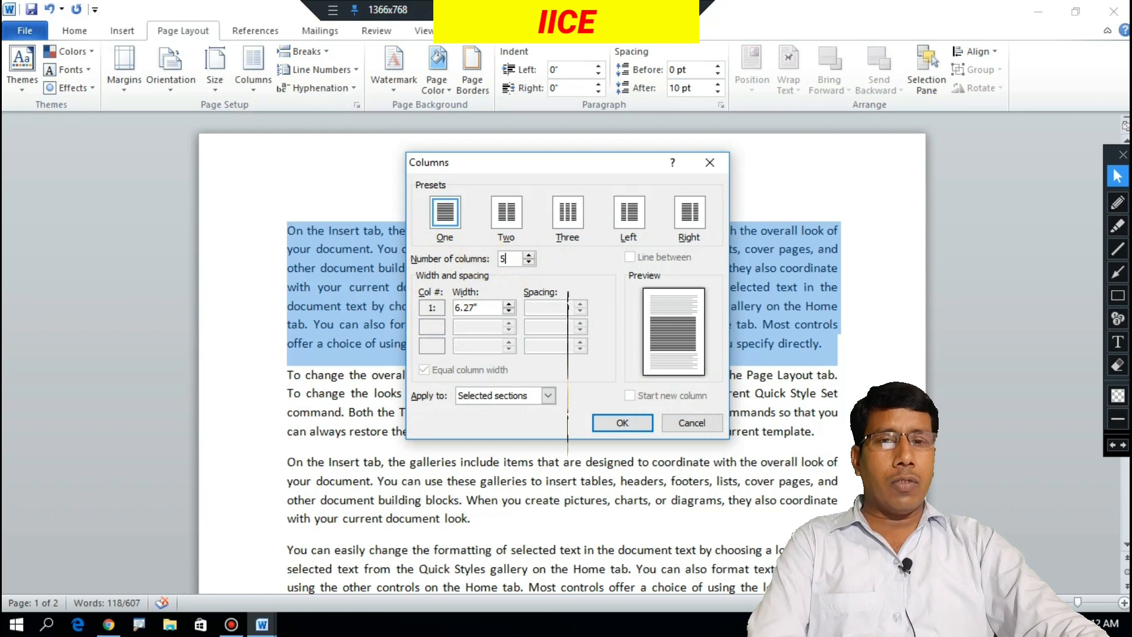
key(BackSpace)
text(4)
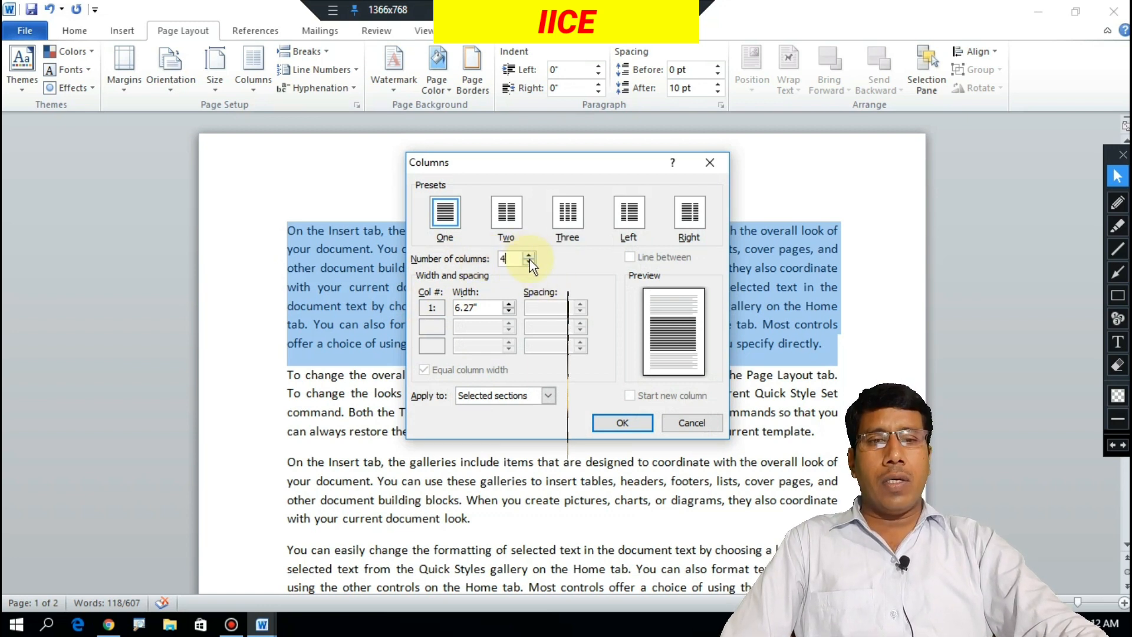
click(616, 422)
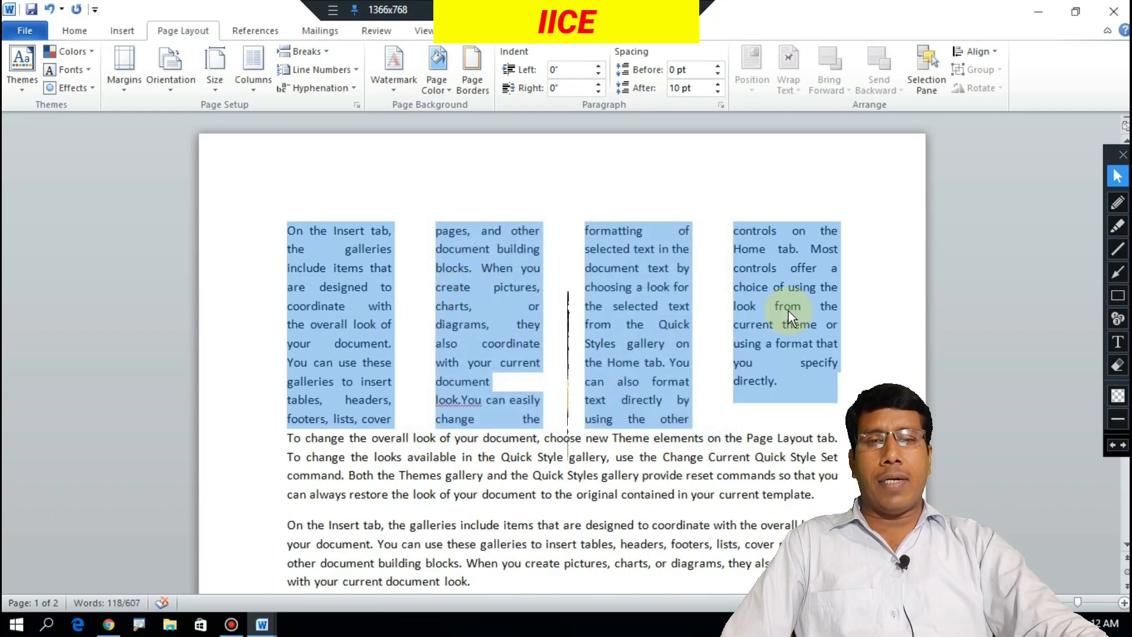
Set the selected first paragraph to 3 columns with a line between them.
click(256, 88)
click(295, 290)
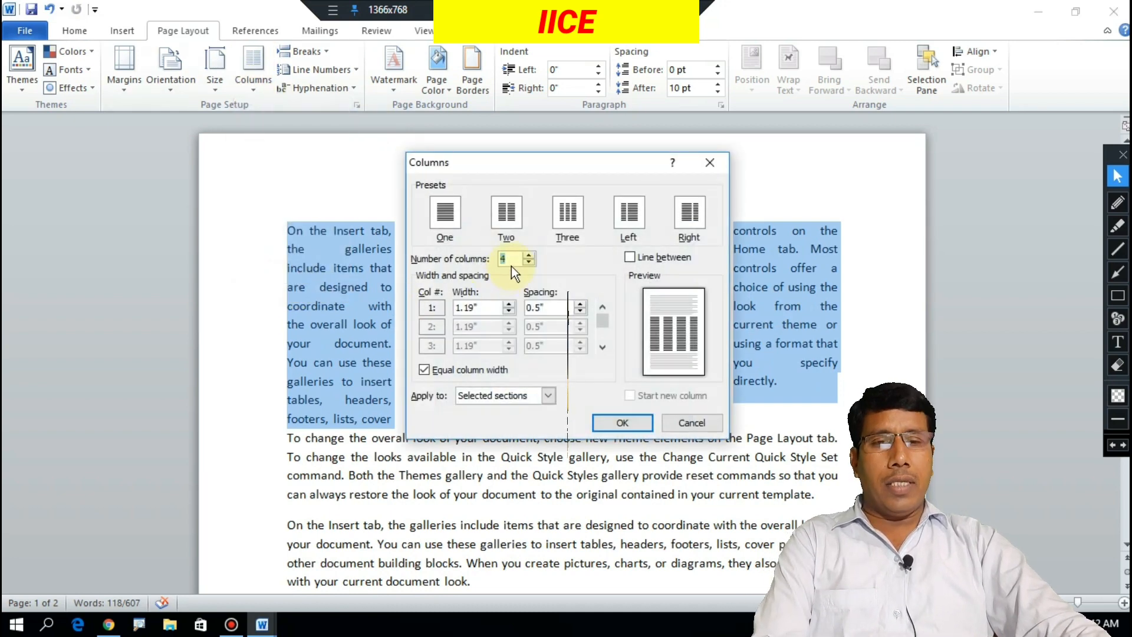
click(527, 262)
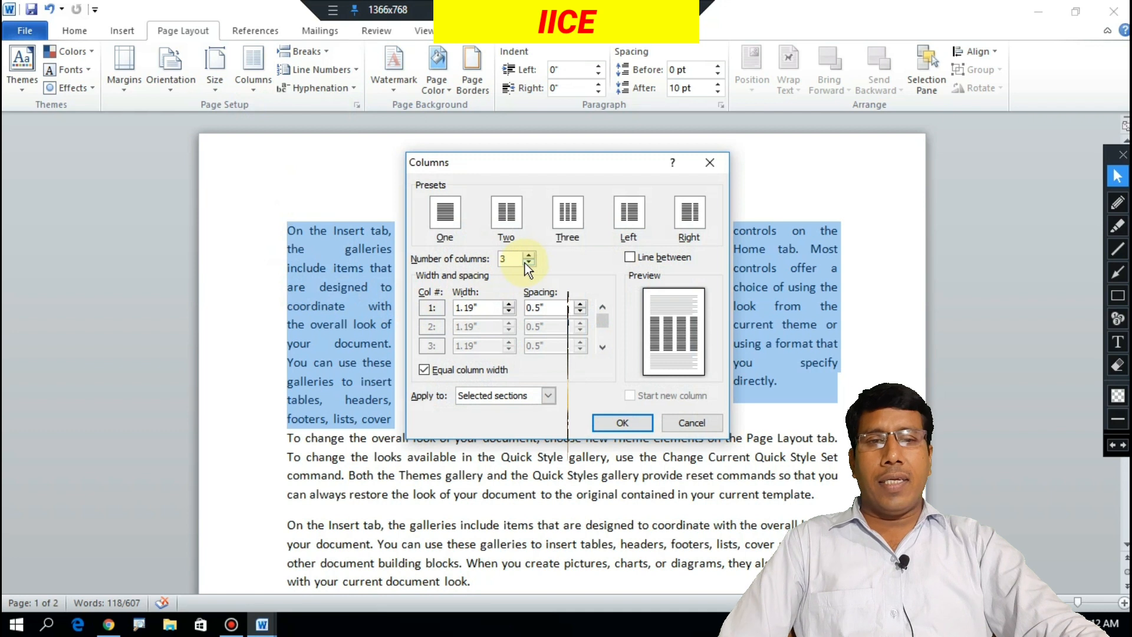
click(628, 259)
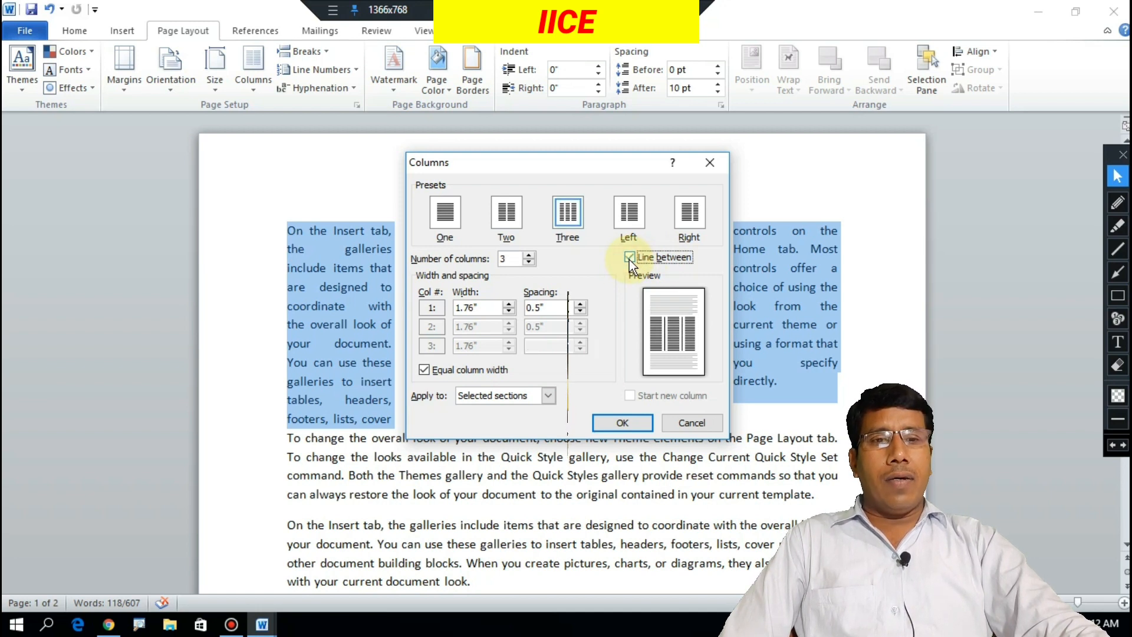
click(622, 421)
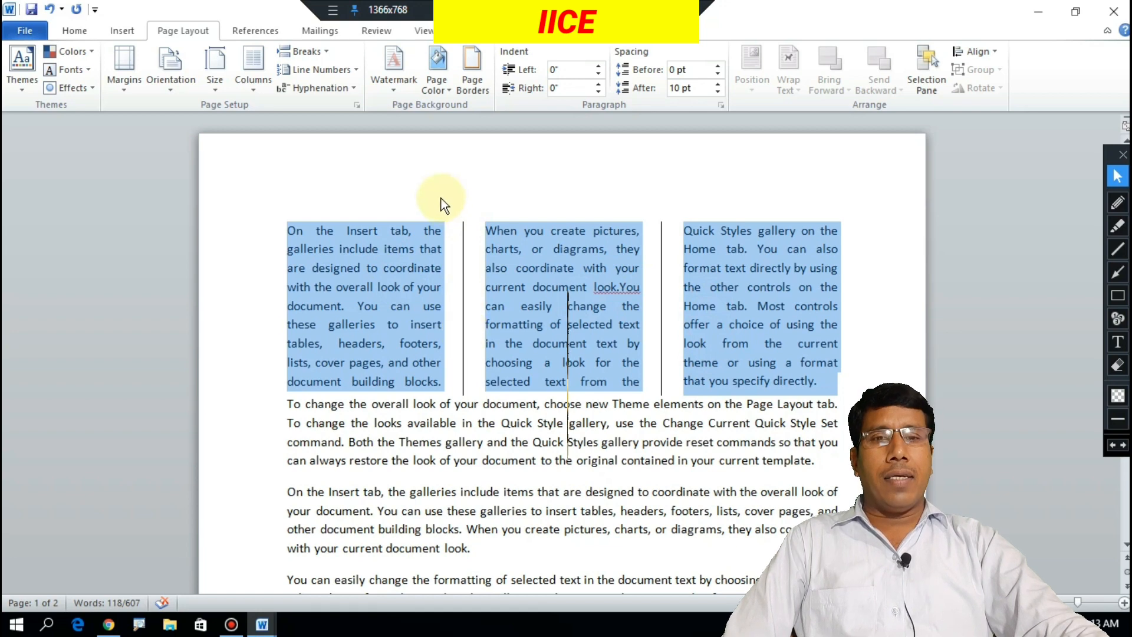
Set the spacing between the first paragraph's three columns to 0.9".
click(255, 79)
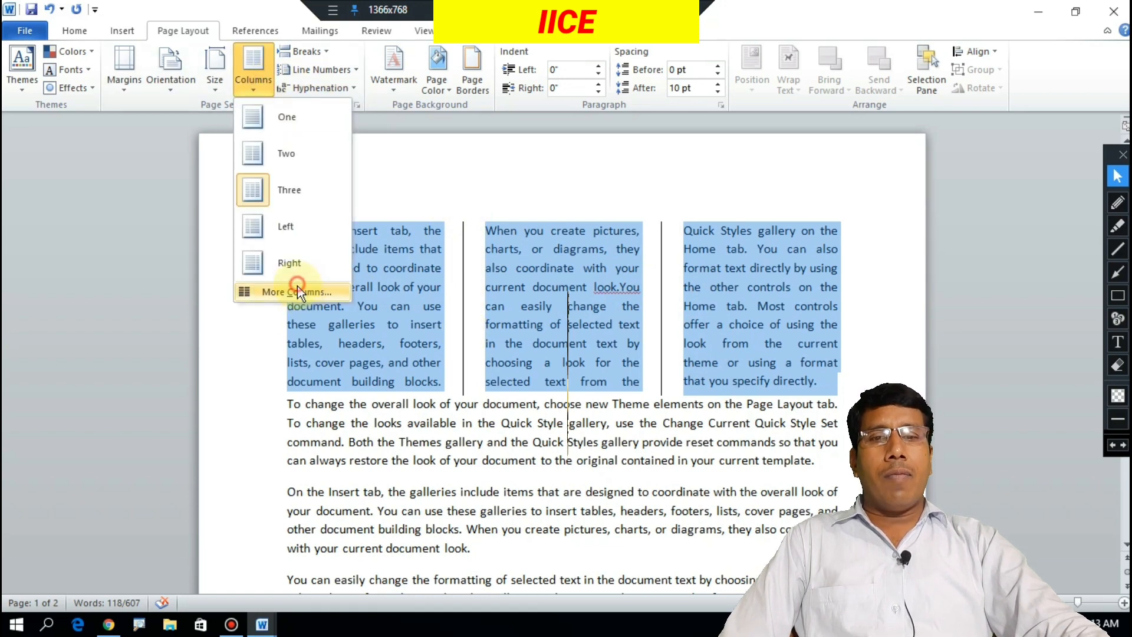
click(299, 291)
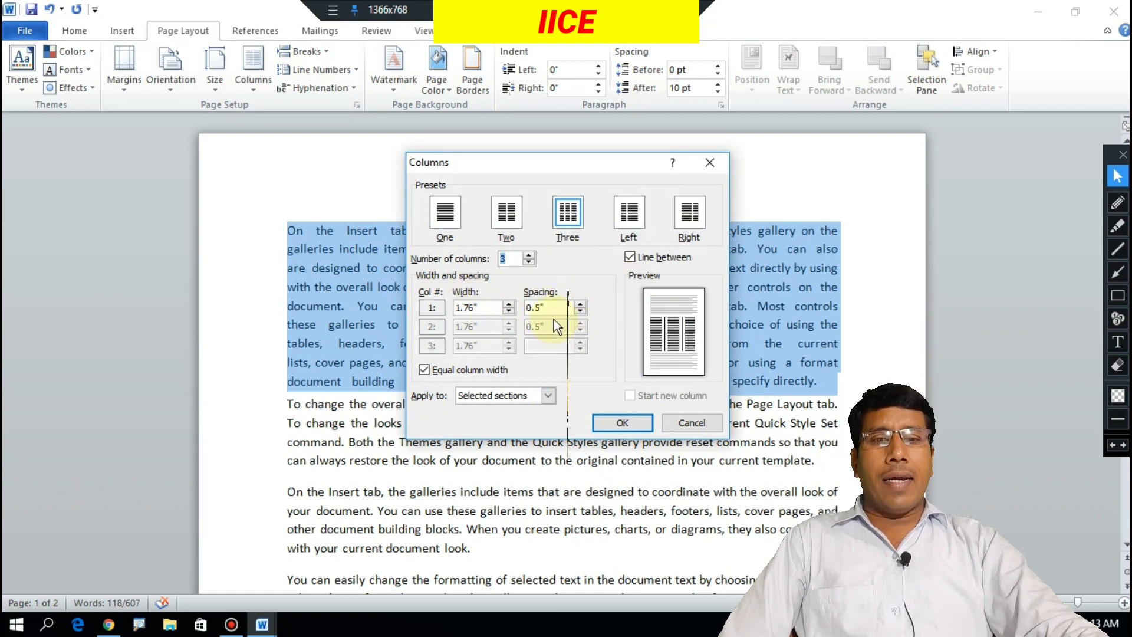
click(580, 304)
click(580, 304)
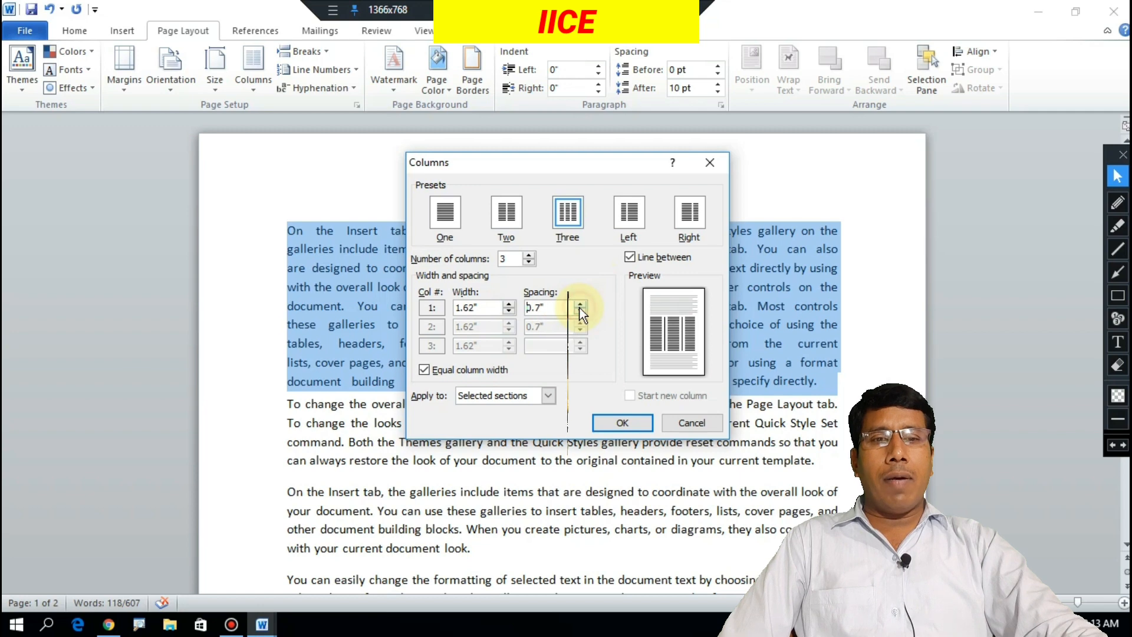
click(580, 304)
click(580, 305)
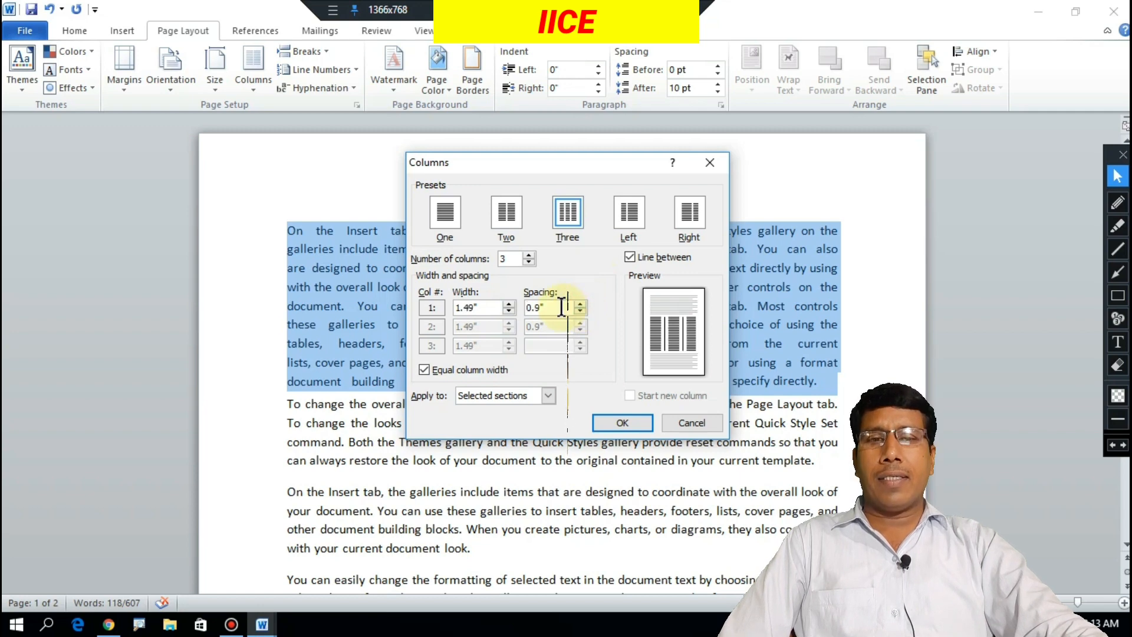
click(623, 422)
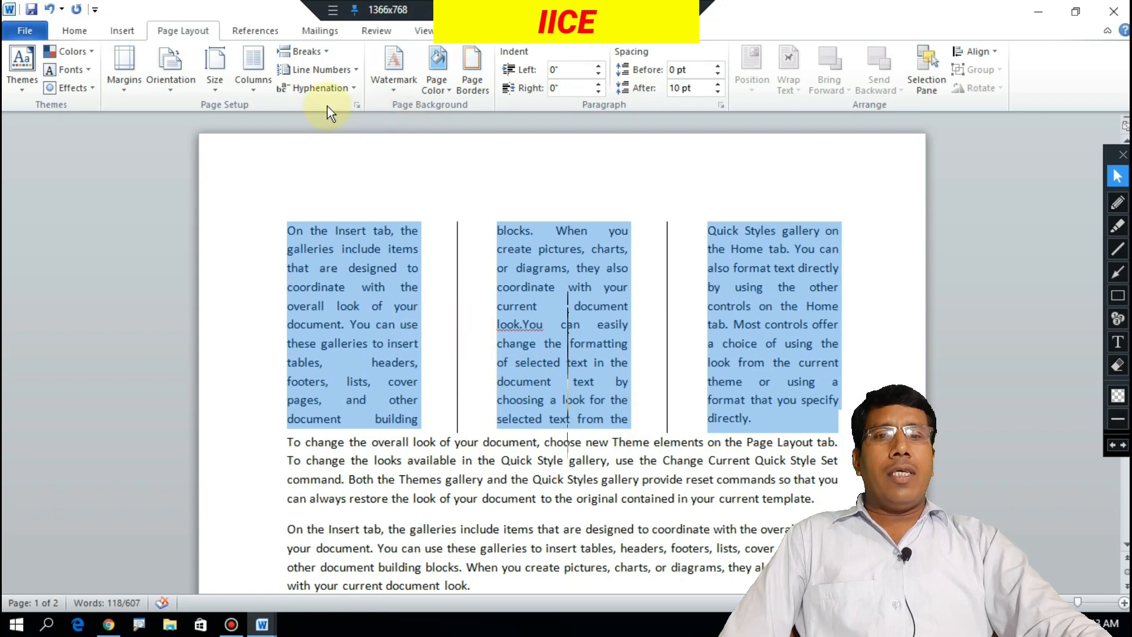
Return the first paragraph to a single column and deselect it.
click(260, 90)
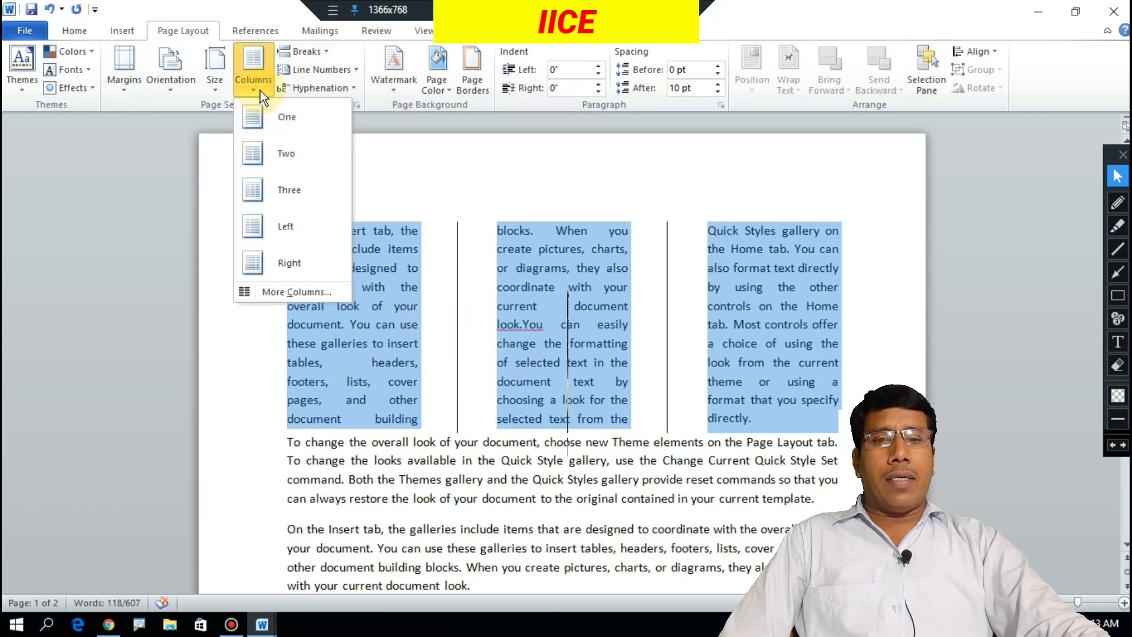
click(287, 124)
click(530, 236)
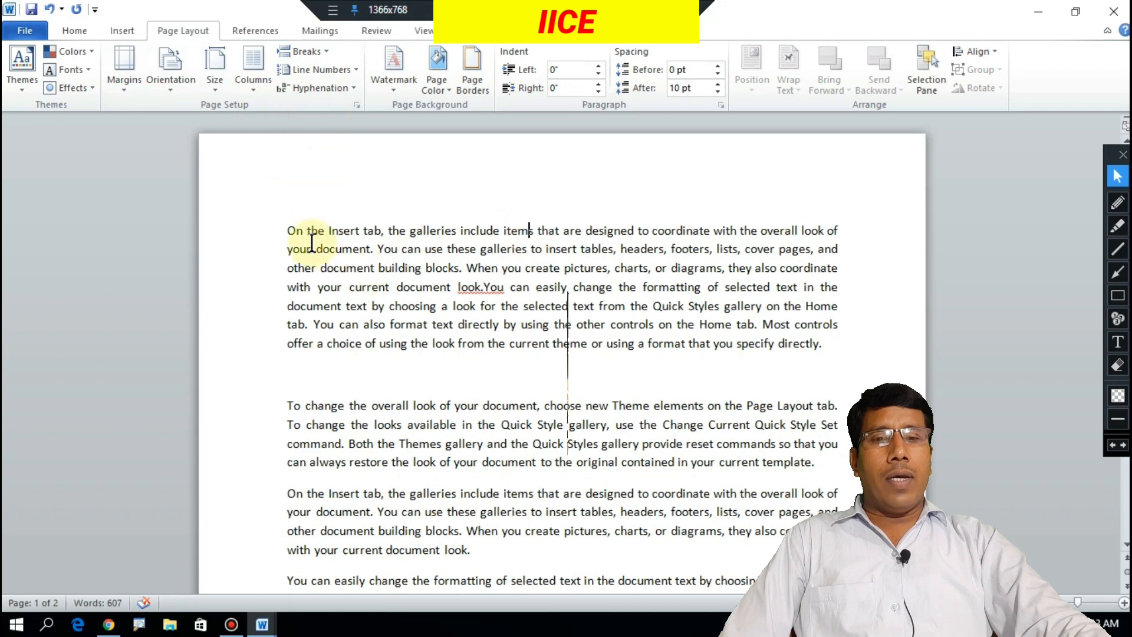
Review the available page and section breaks and the text around the end of the first paragraph.
drag(287, 230, 812, 355)
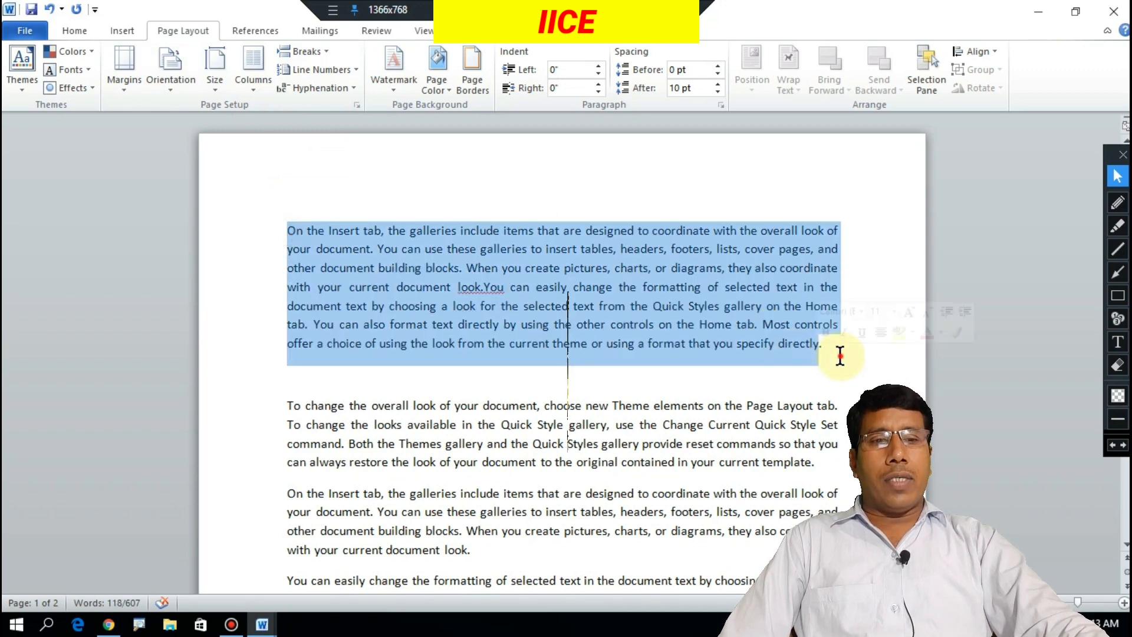
click(838, 352)
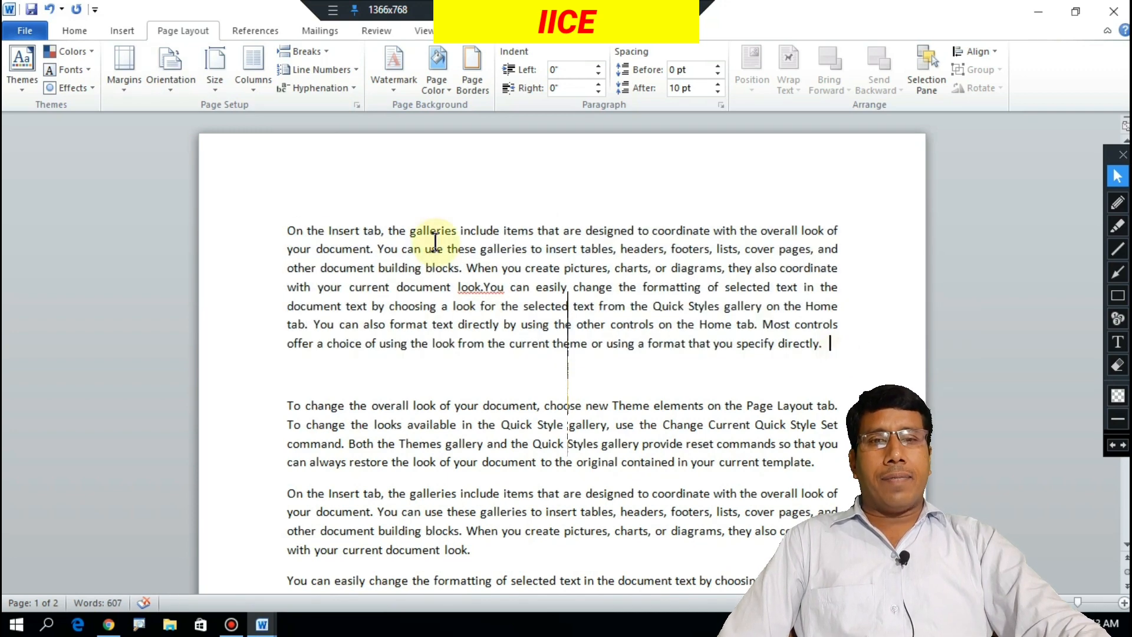
click(324, 55)
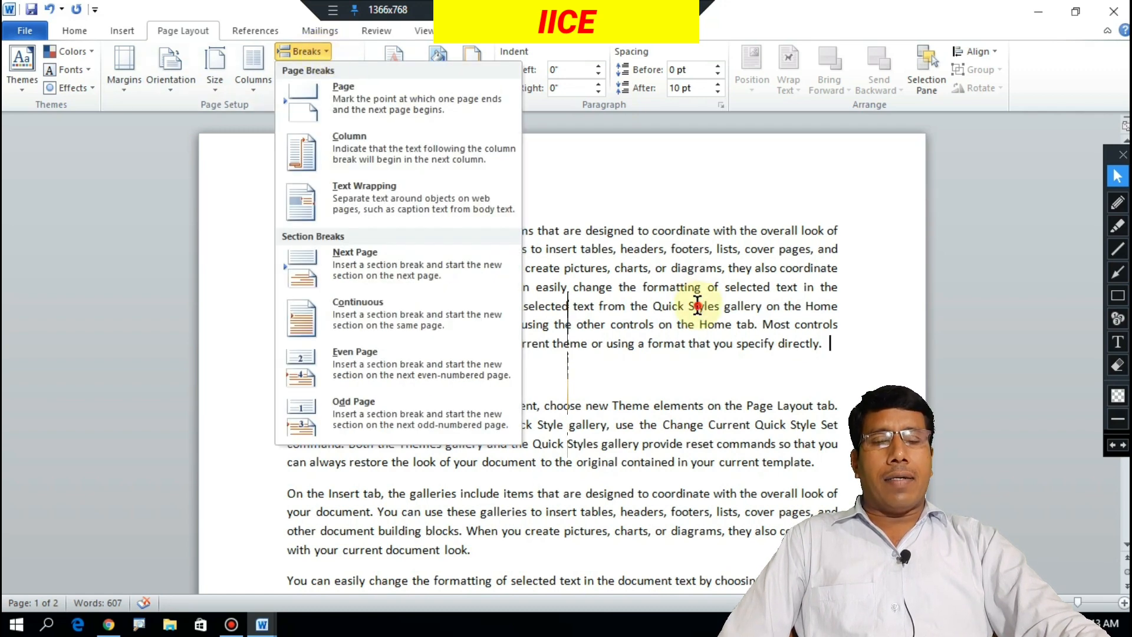
scroll(698, 306, down, 2)
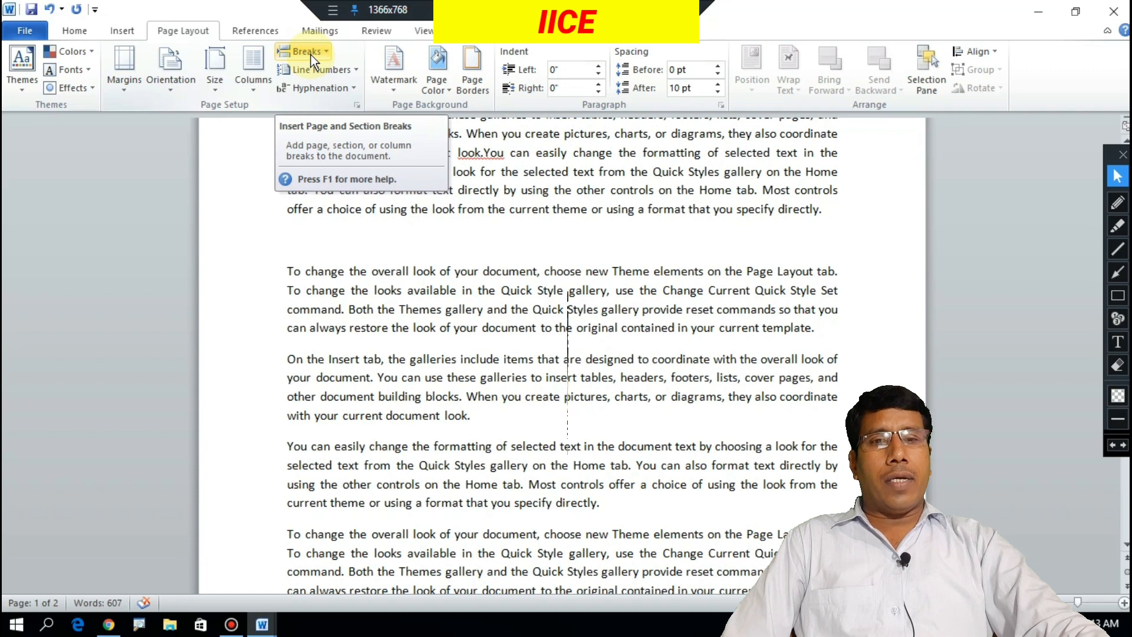
scroll(733, 245, up, 2)
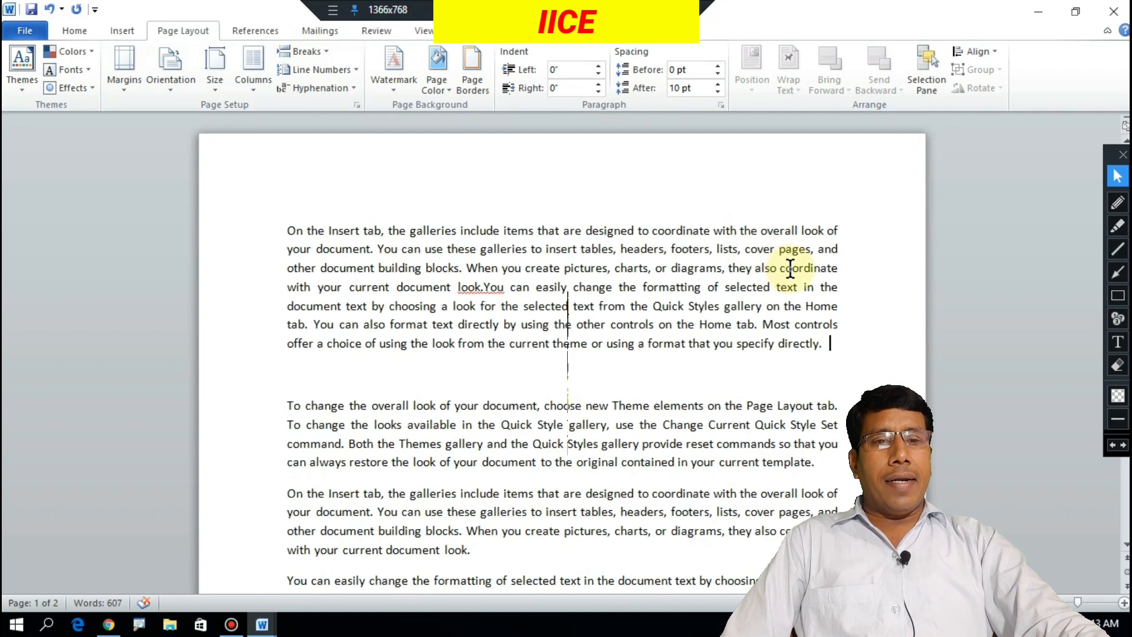
scroll(790, 268, down, 2)
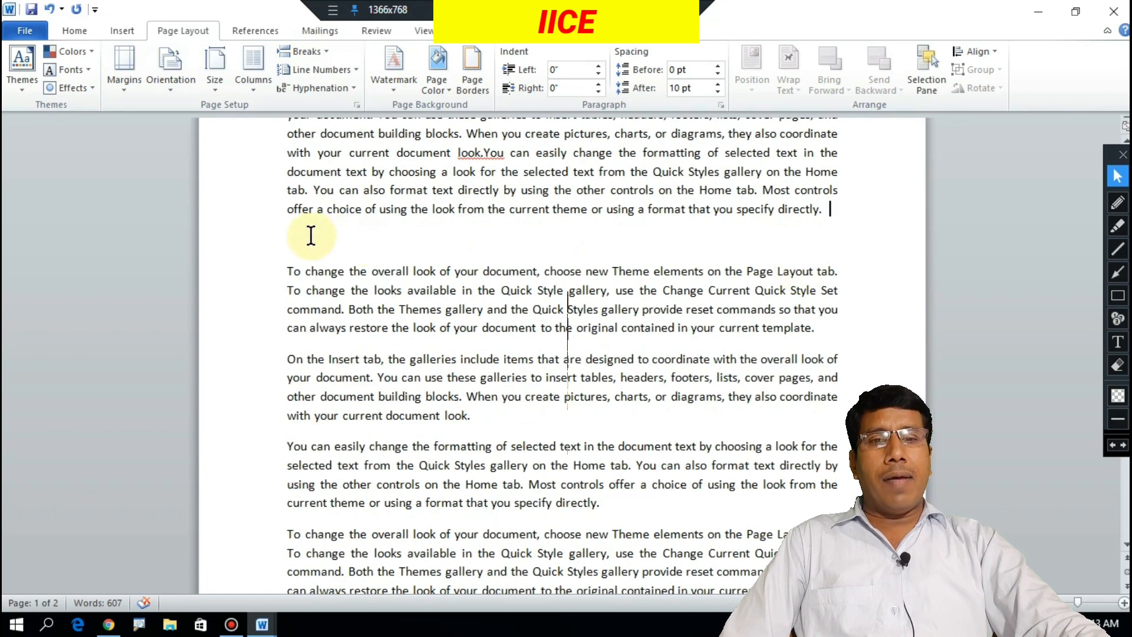
click(309, 236)
scroll(401, 222, up, 2)
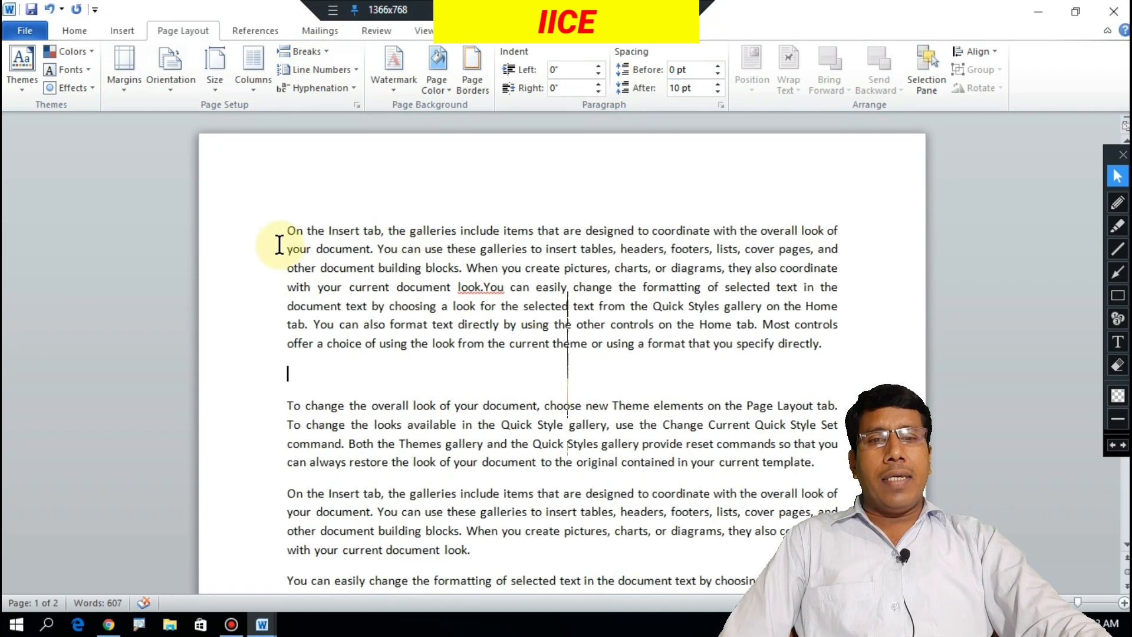
drag(282, 230, 833, 346)
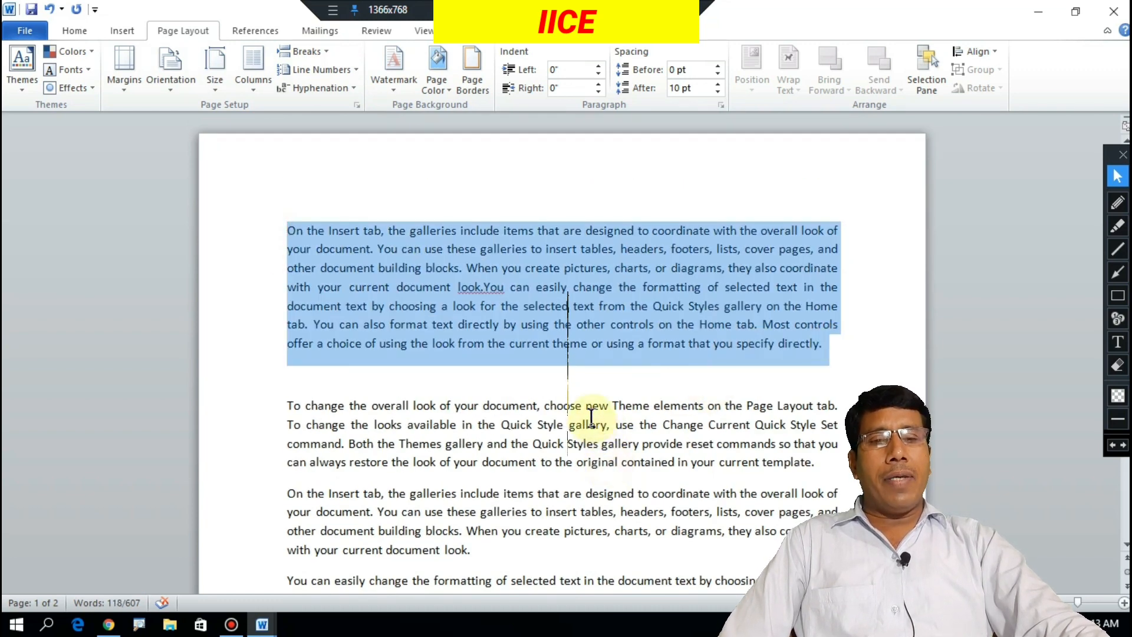
click(585, 370)
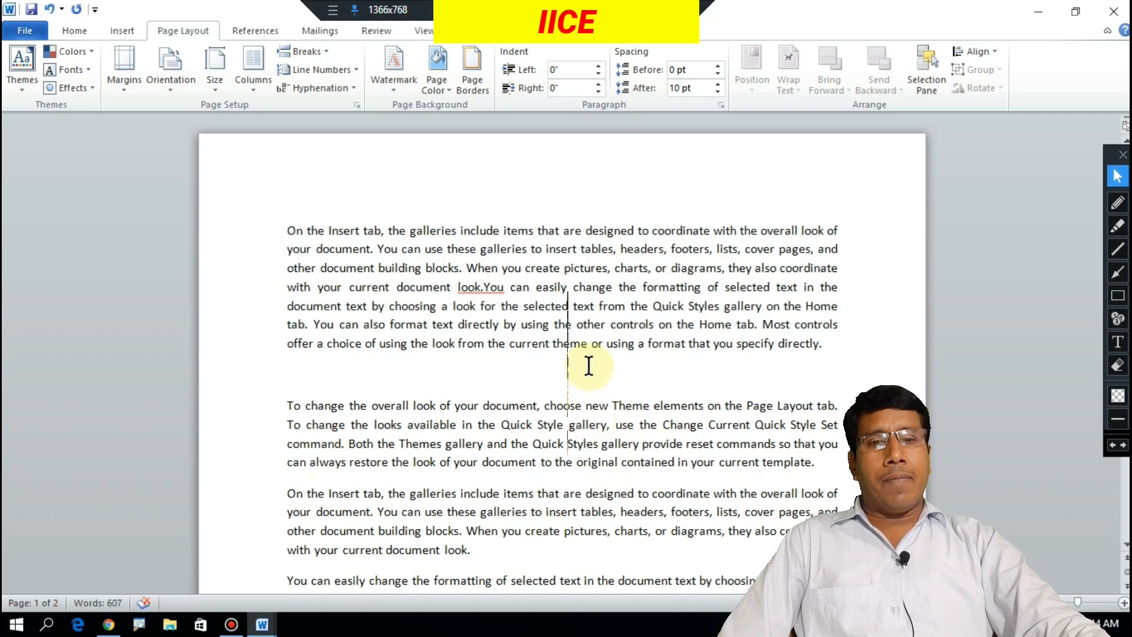
scroll(588, 365, down, 1)
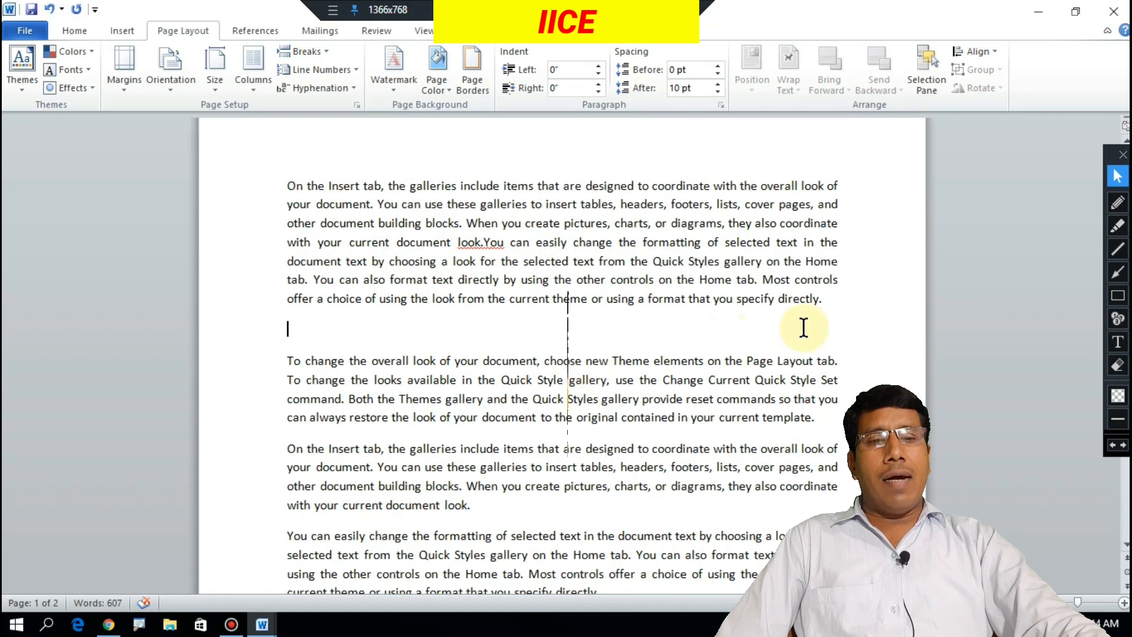
Insert a page break at the end of the first paragraph and check the text on the following page.
click(852, 302)
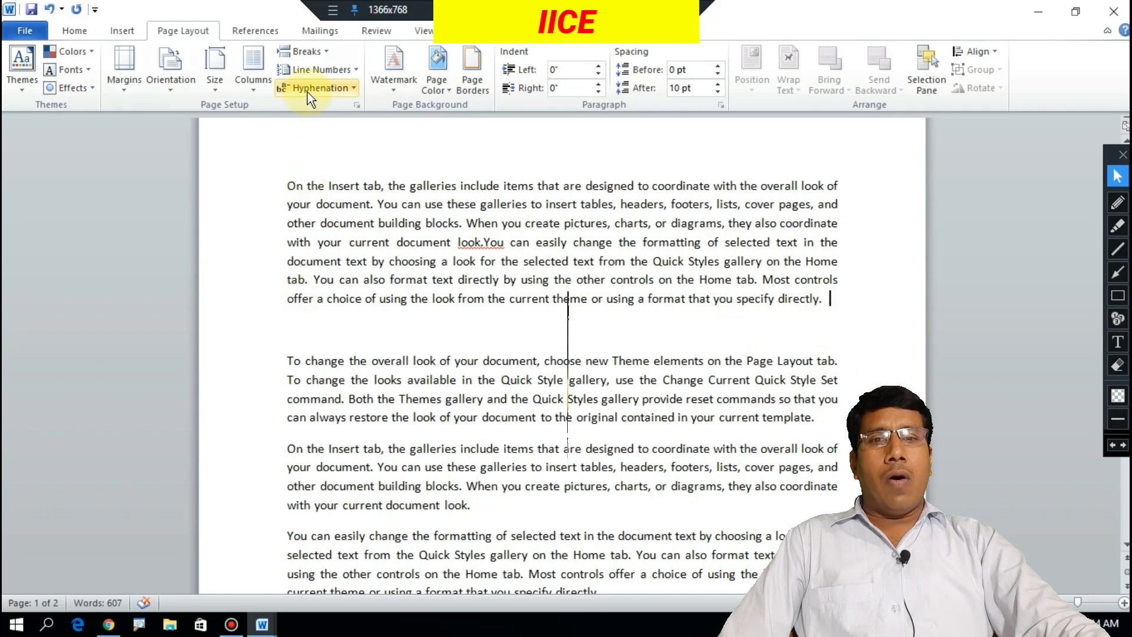
click(309, 53)
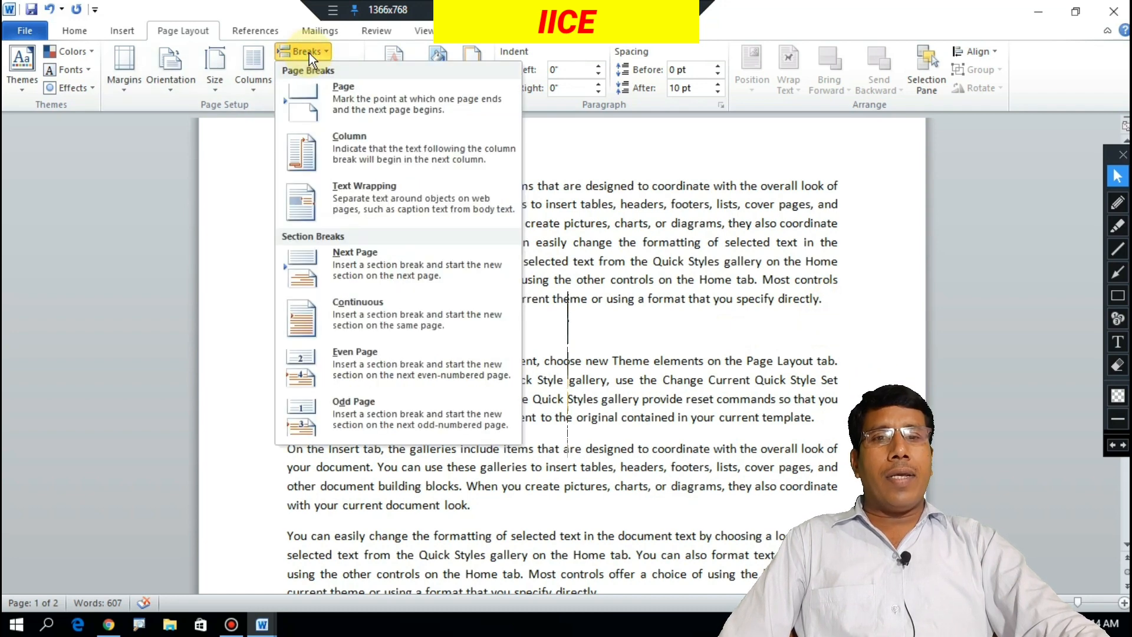
click(331, 95)
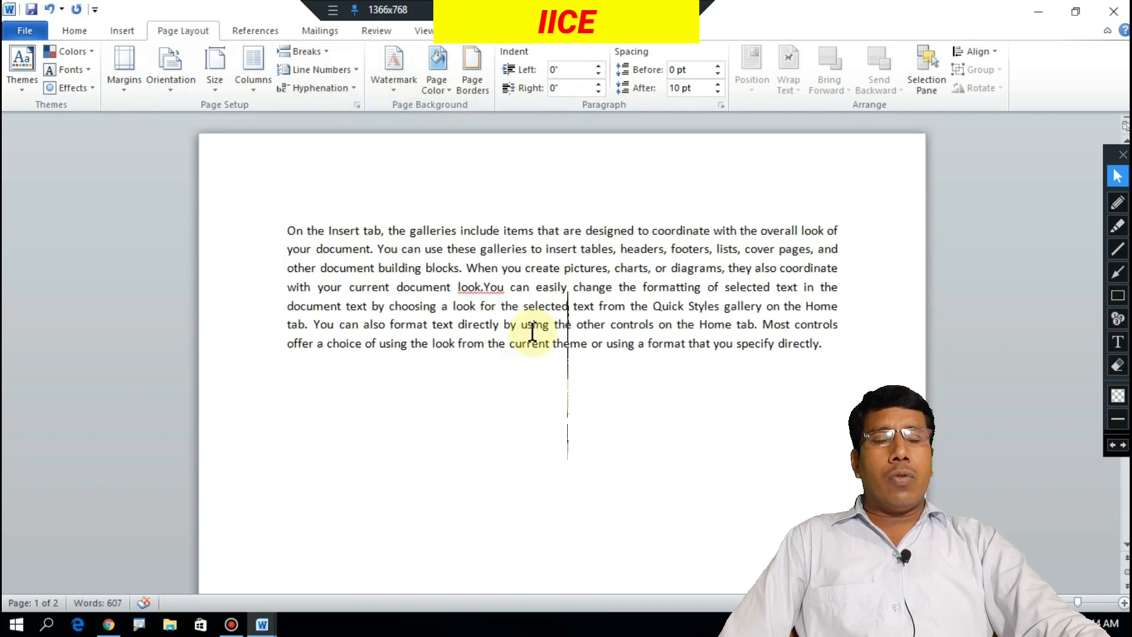
scroll(532, 333, down, 10)
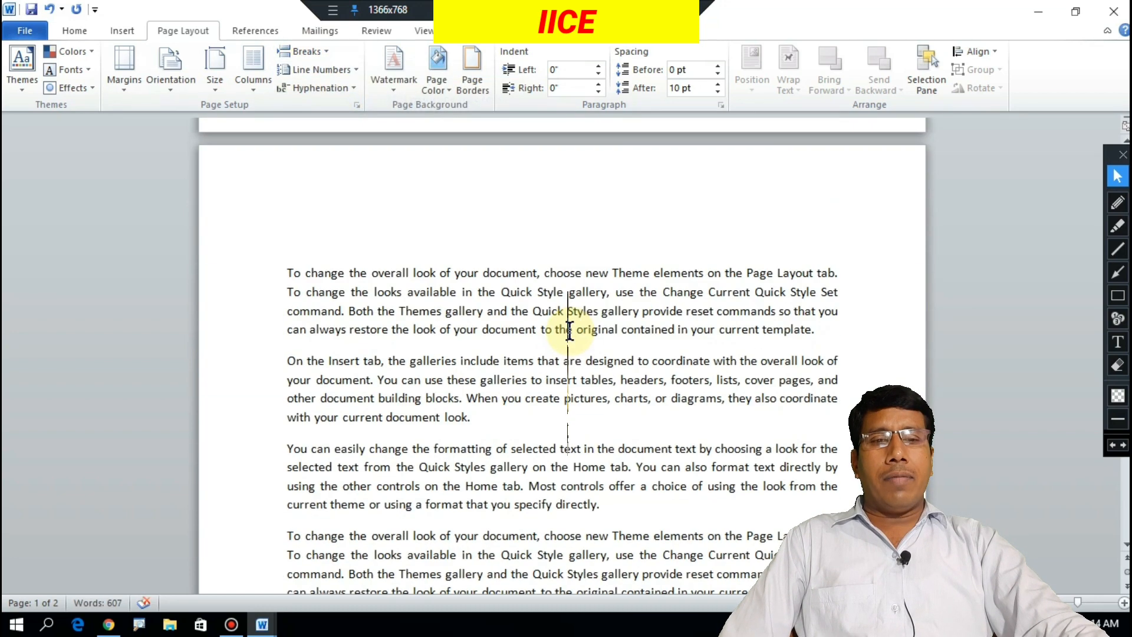
Insert another page break on the second page, before the paragraph starting "You can easily change the formatting".
scroll(572, 331, down, 3)
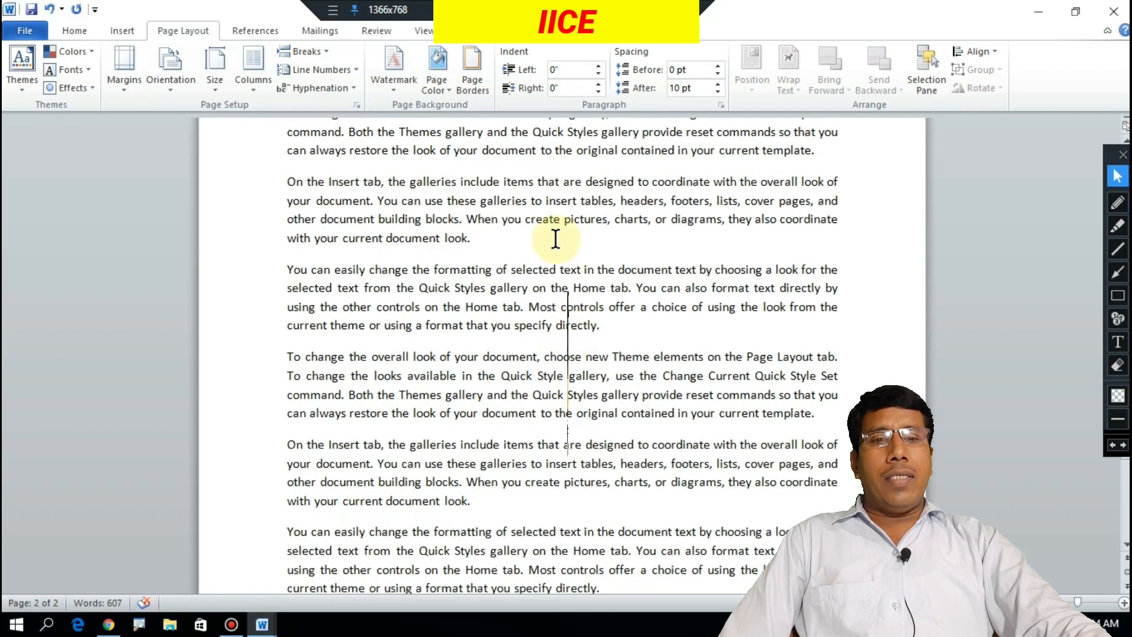
click(295, 53)
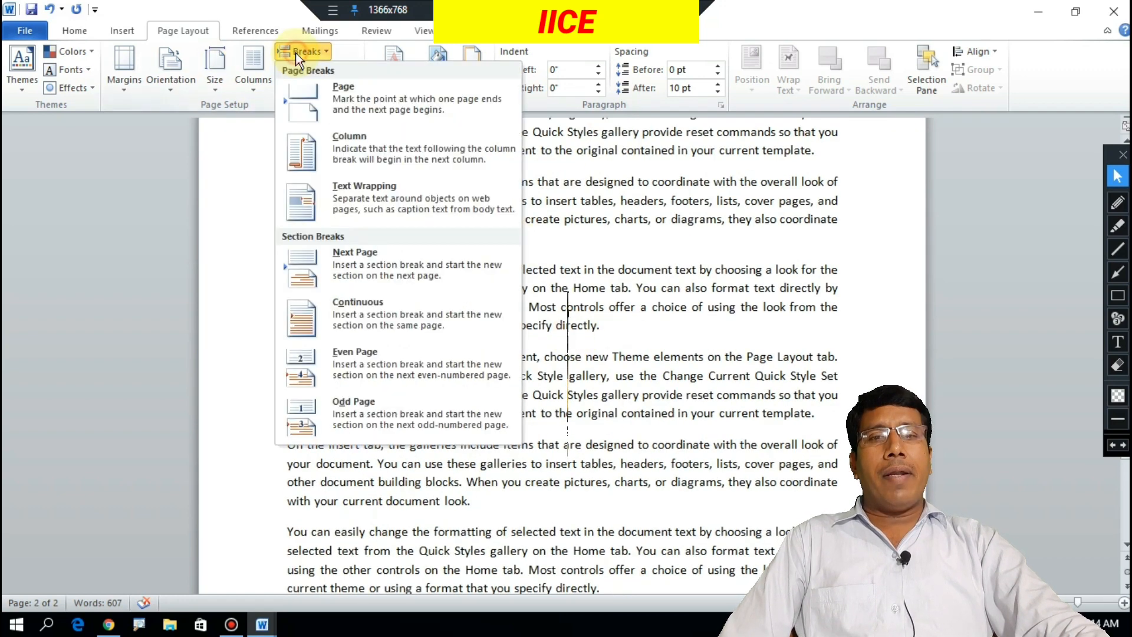
click(348, 105)
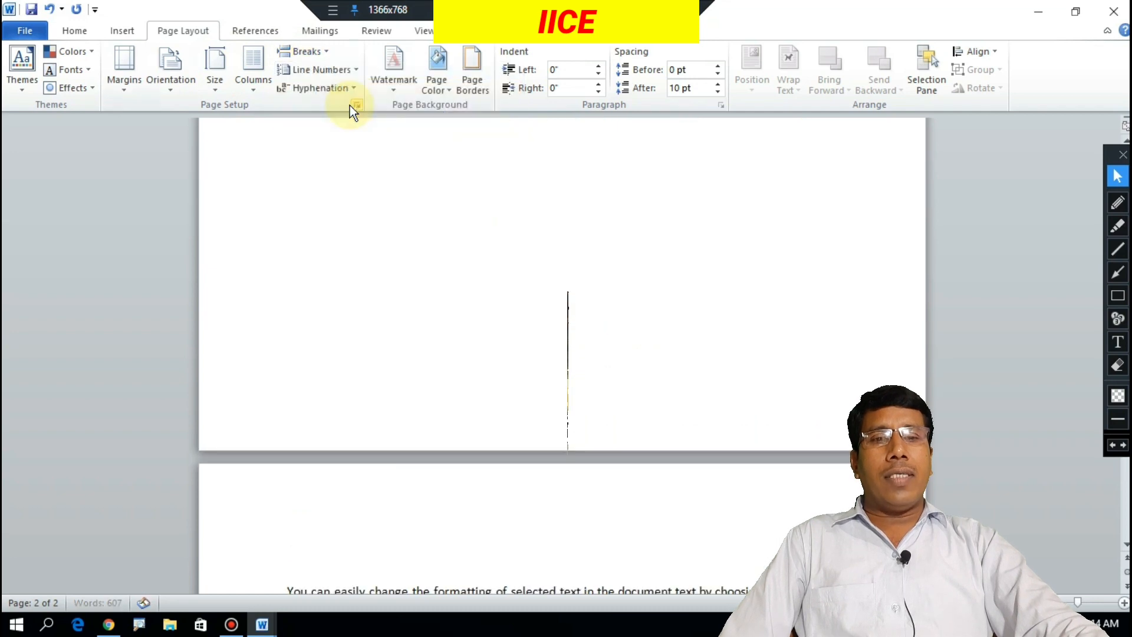
Examine how the inserted page breaks distribute the text across the pages of the document.
scroll(502, 317, up, 12)
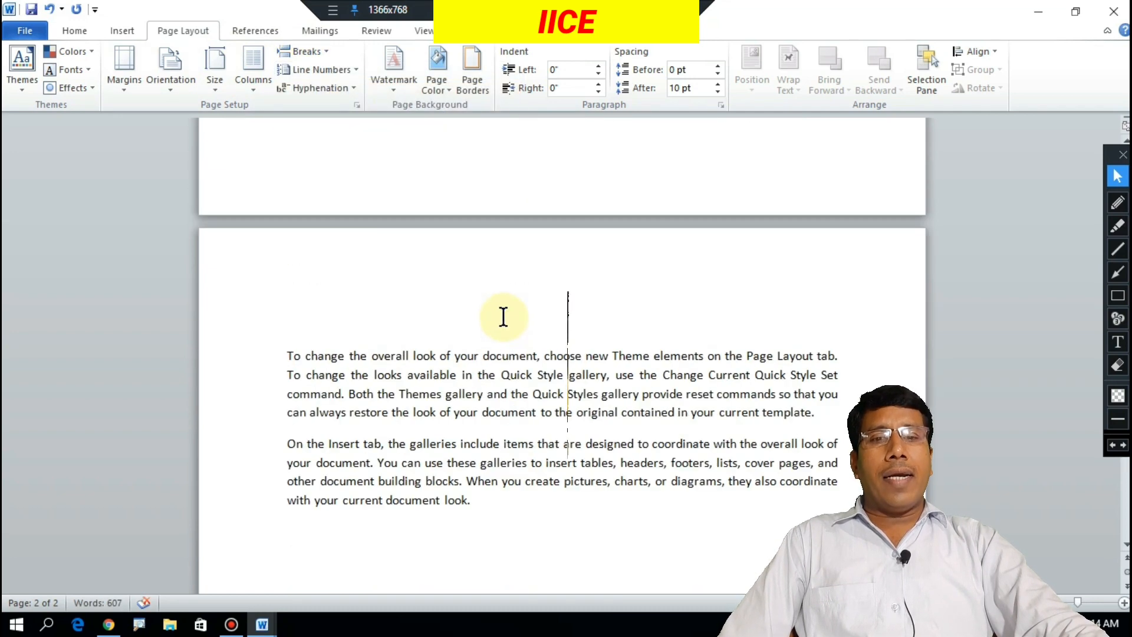
scroll(506, 318, up, 3)
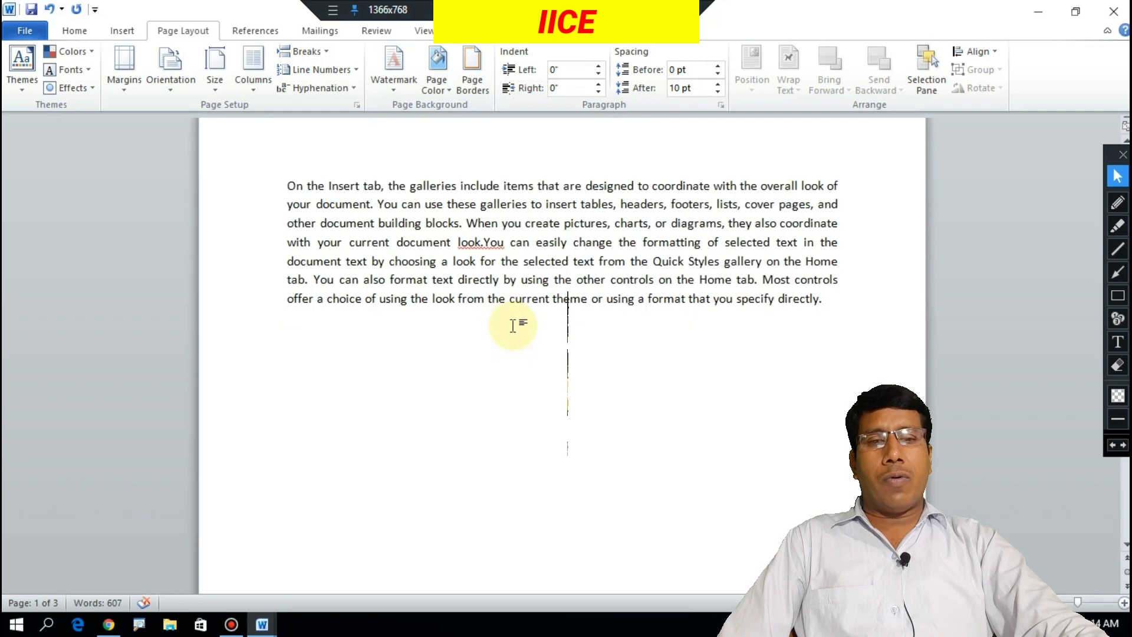
scroll(509, 323, down, 7)
scroll(516, 328, down, 15)
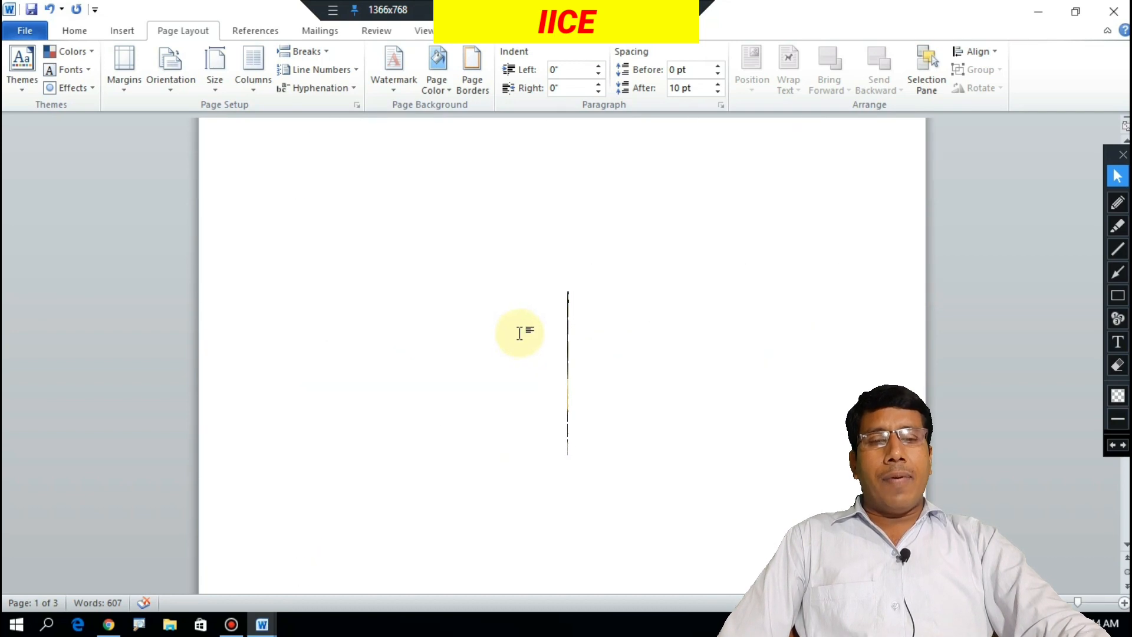
scroll(518, 331, down, 4)
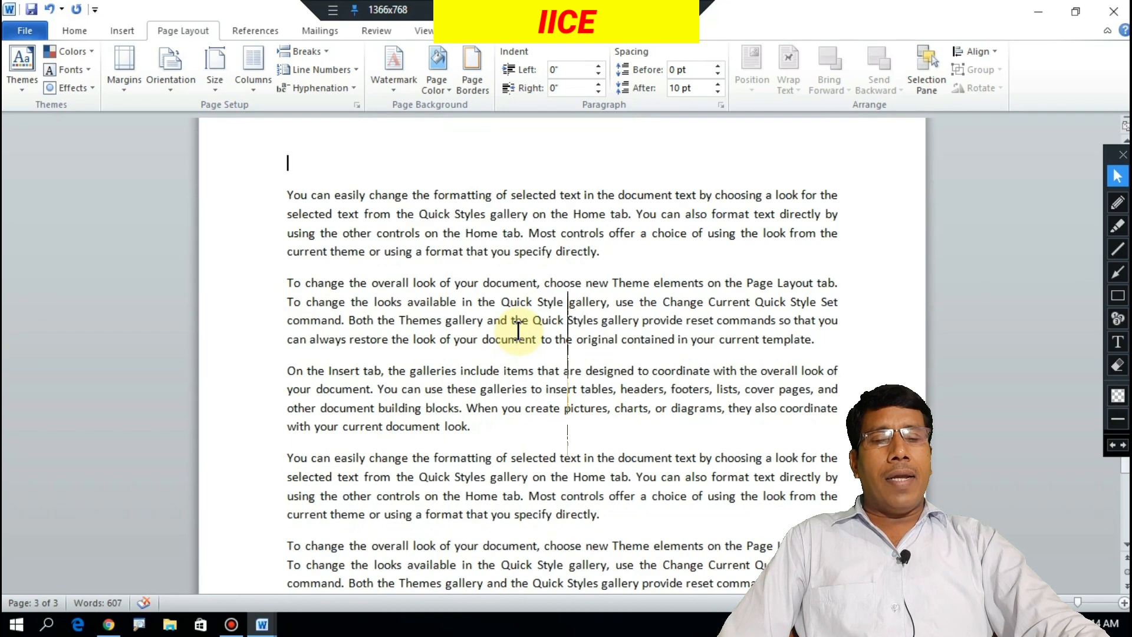
scroll(518, 328, up, 9)
scroll(518, 329, down, 6)
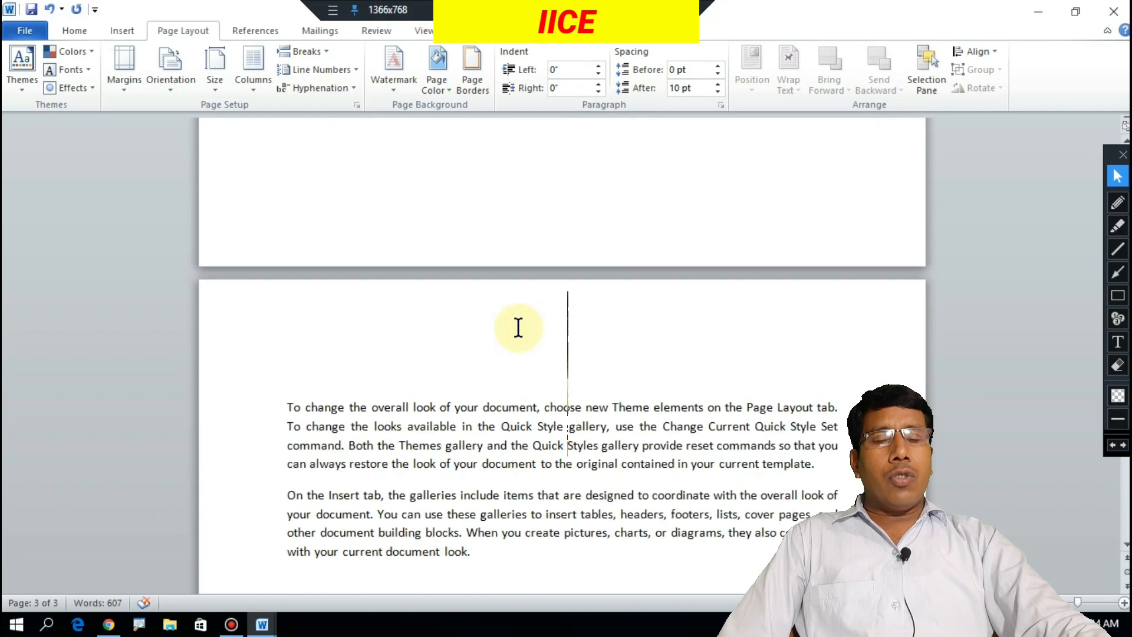
scroll(518, 328, up, 14)
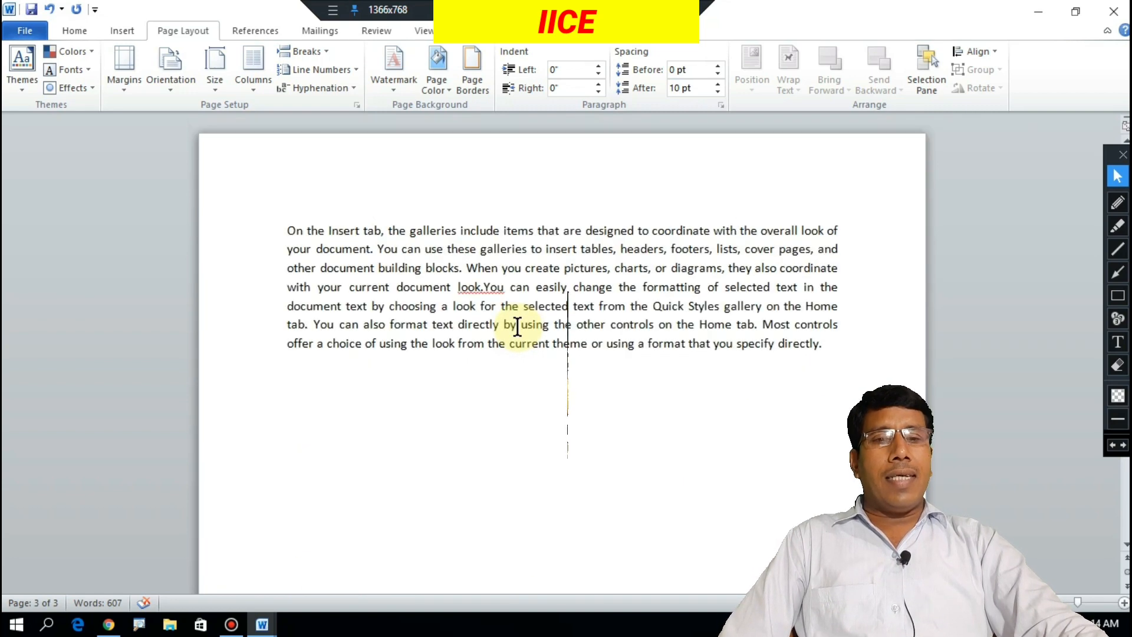
scroll(518, 326, down, 4)
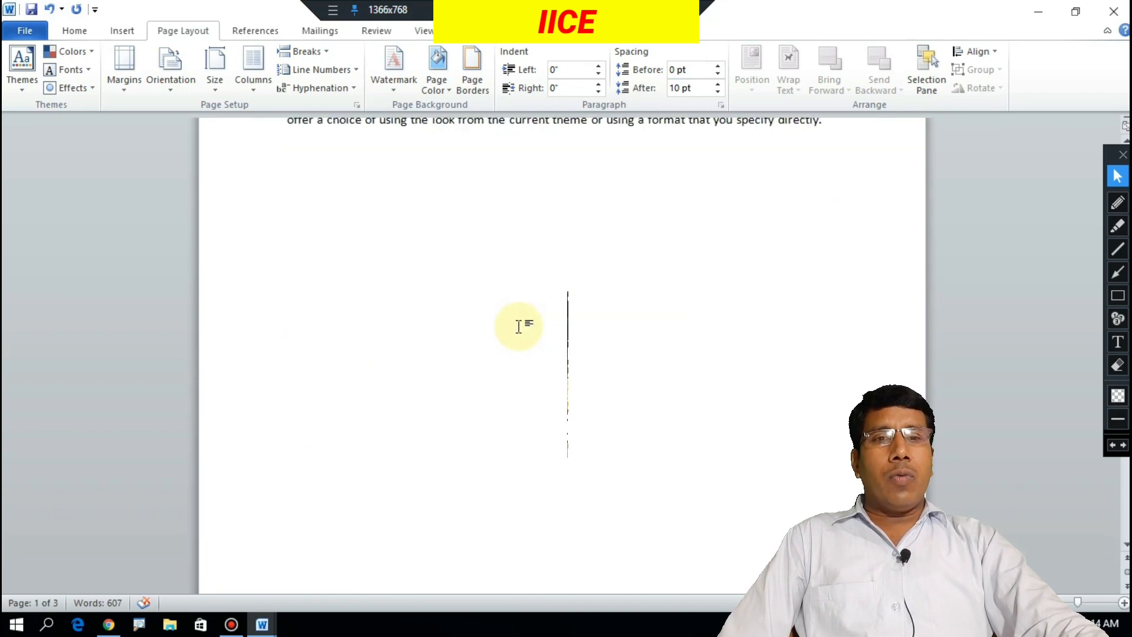
scroll(518, 326, down, 1)
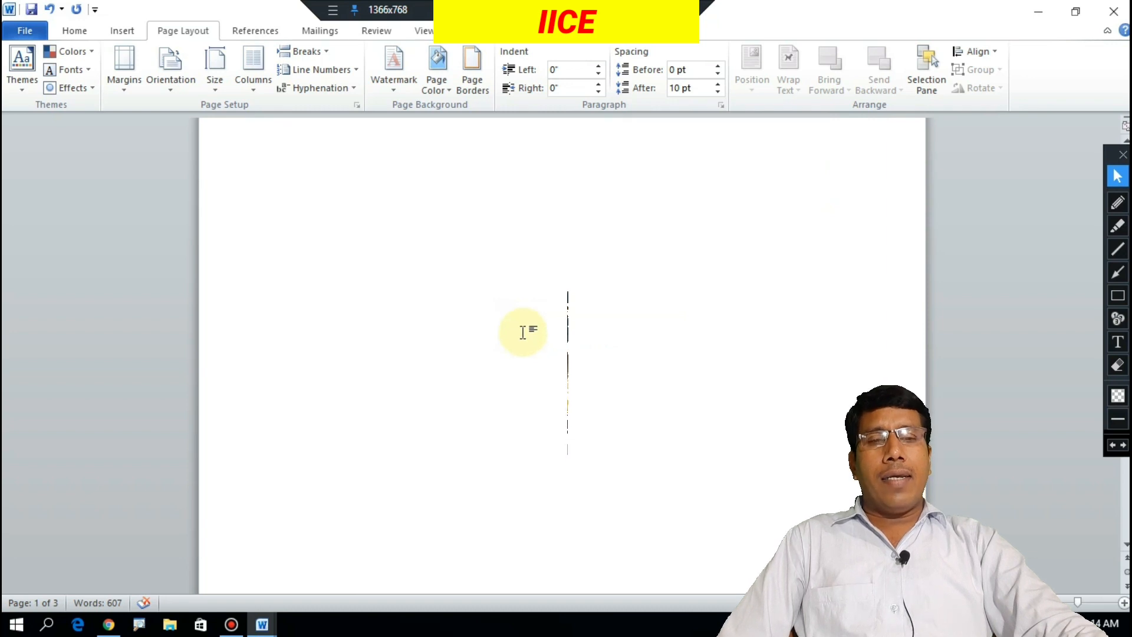
scroll(522, 328, up, 5)
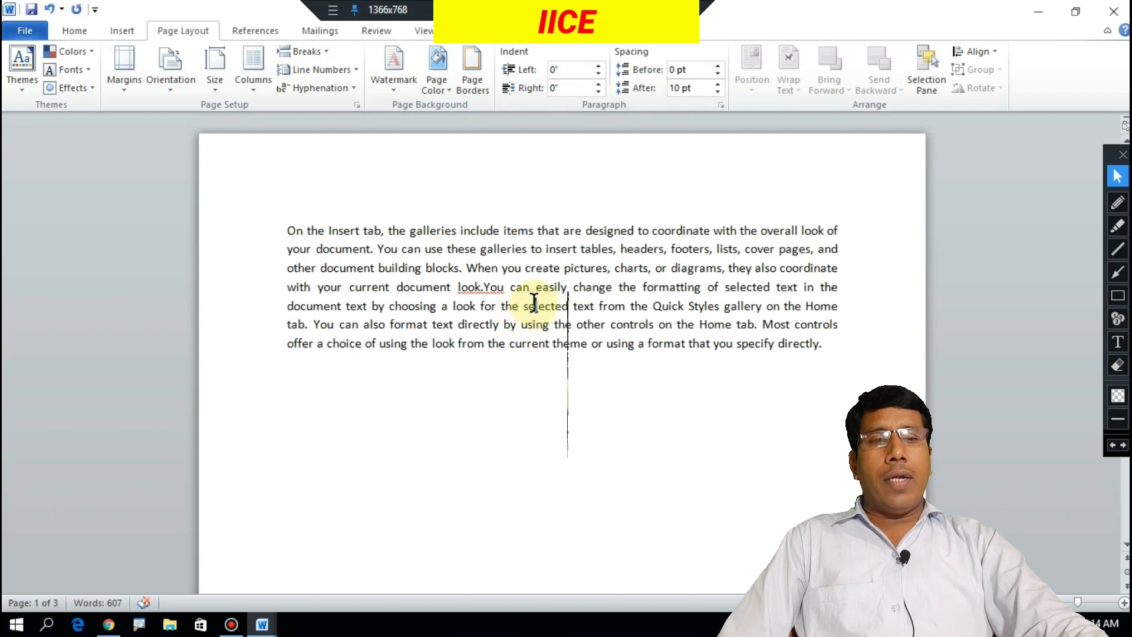
scroll(546, 297, down, 12)
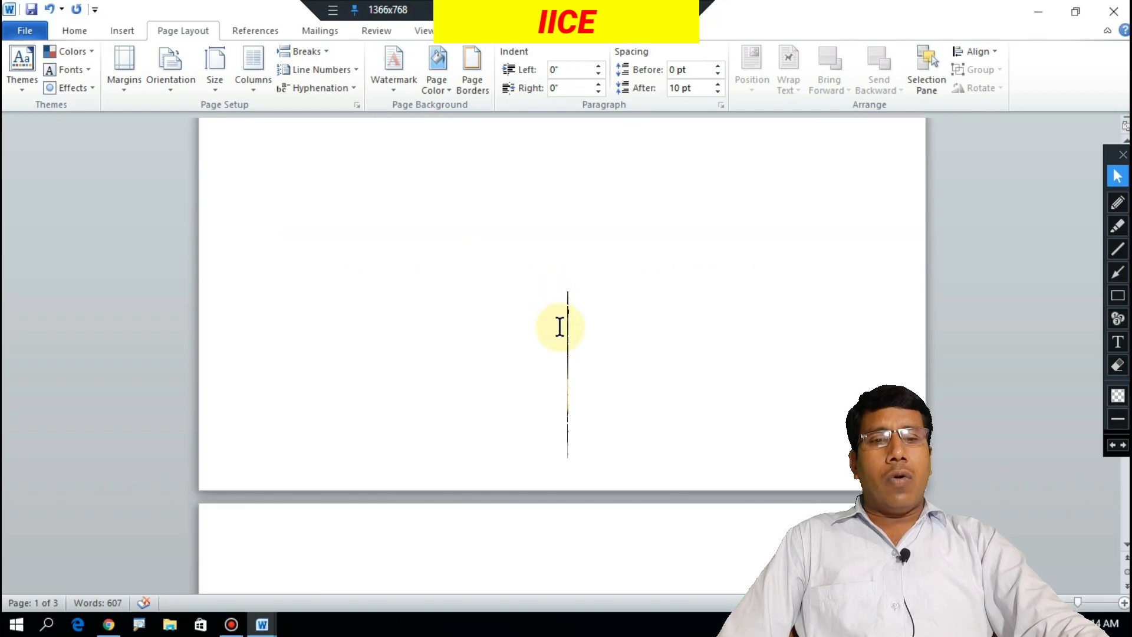
Insert a page break before "to the original" in the second page's first paragraph and check the split.
scroll(560, 329, down, 3)
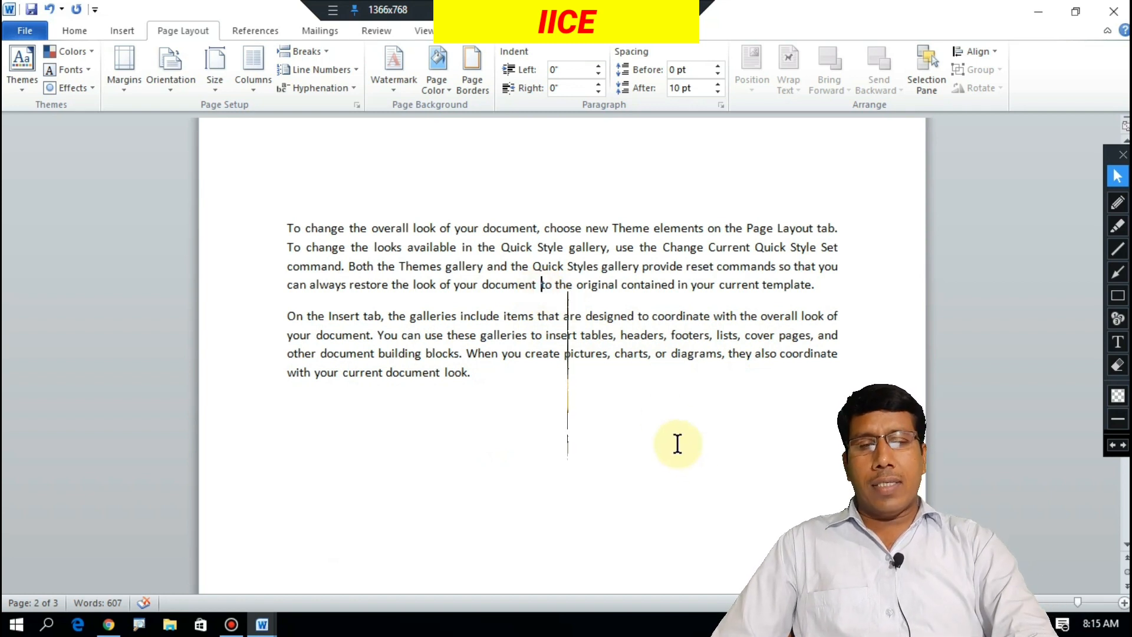
key(ctrl+Return)
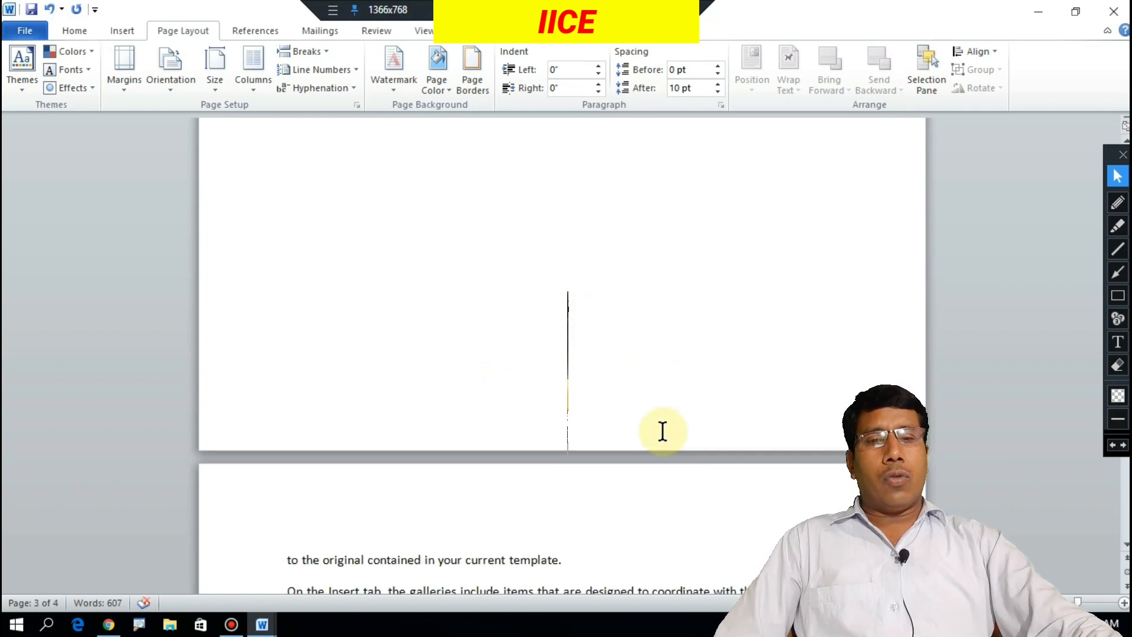
click(651, 358)
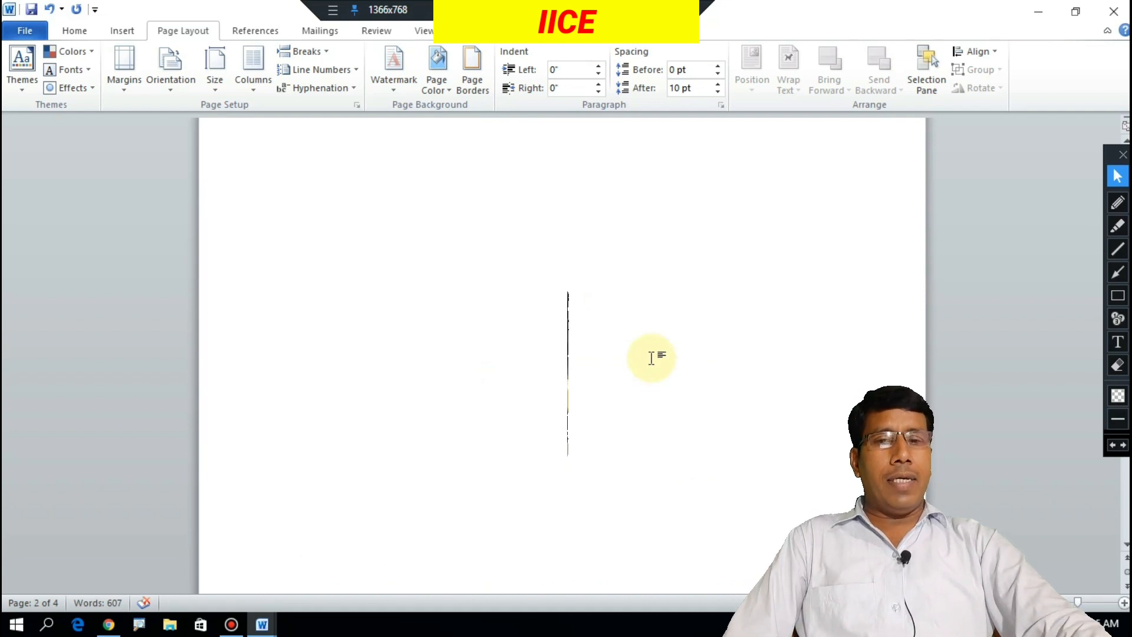
scroll(510, 242, up, 3)
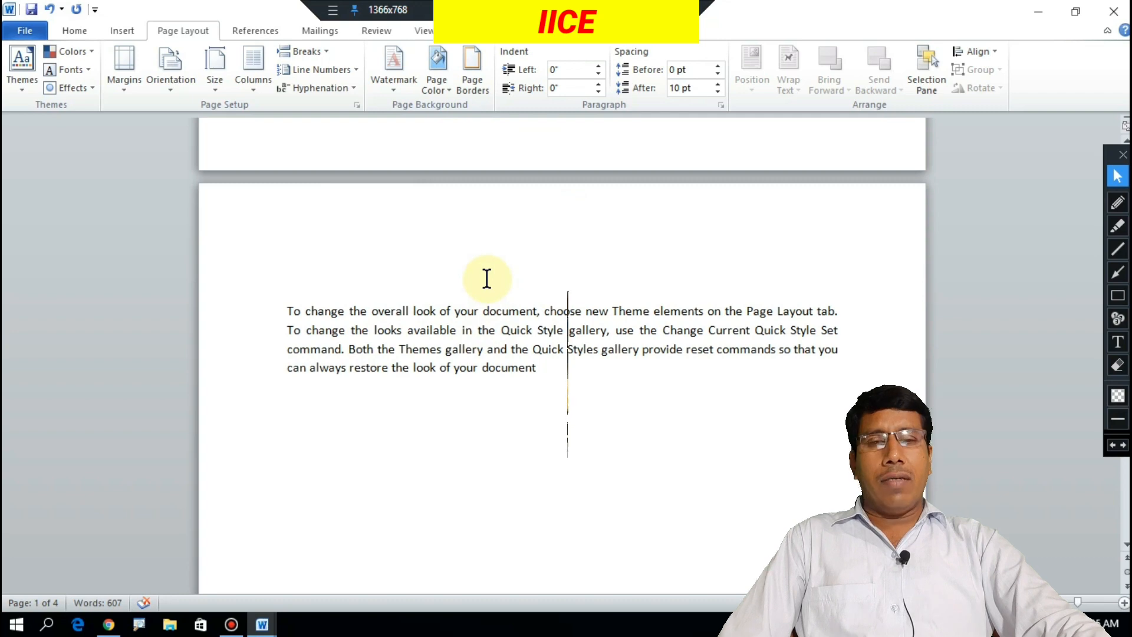
Undo the page breaks and the column layouts of the first paragraph, and deselect the paragraph.
key(ctrl+z)
key(ctrl+z)
key(ctrl+z)
key(ctrl+z)
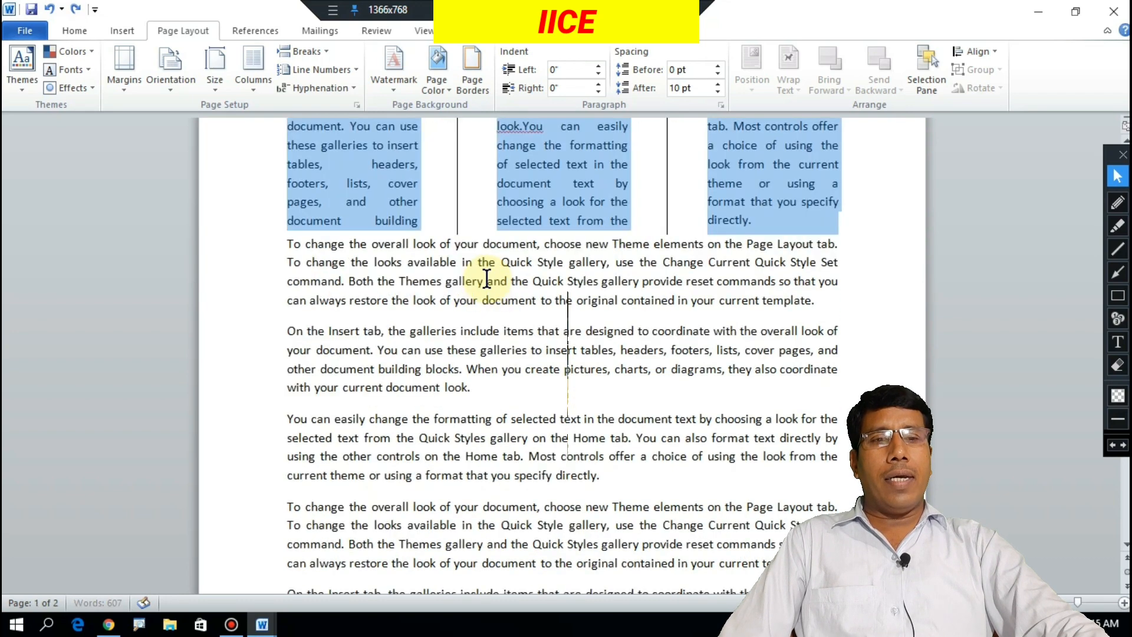
key(ctrl+z)
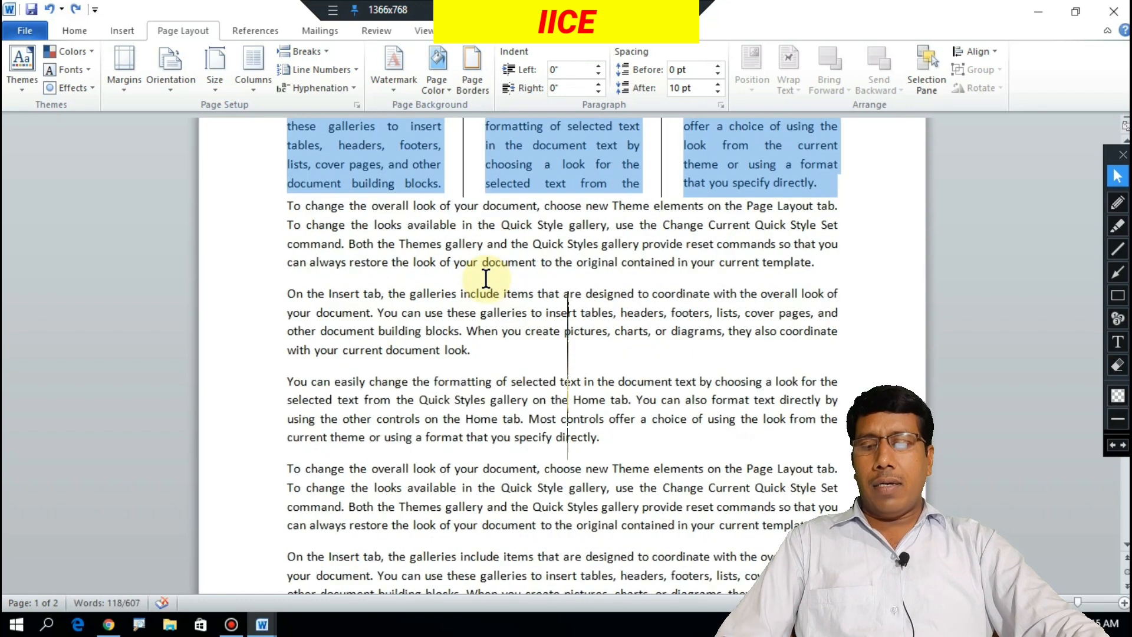
key(ctrl+z)
key(ctrl+z)
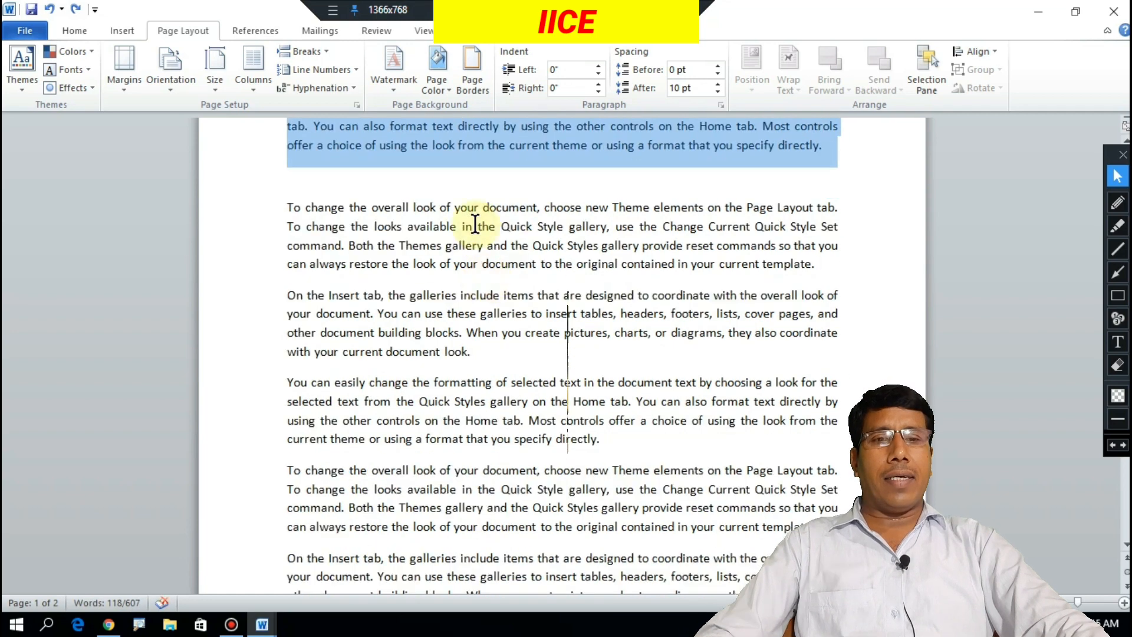
click(465, 188)
scroll(464, 188, up, 4)
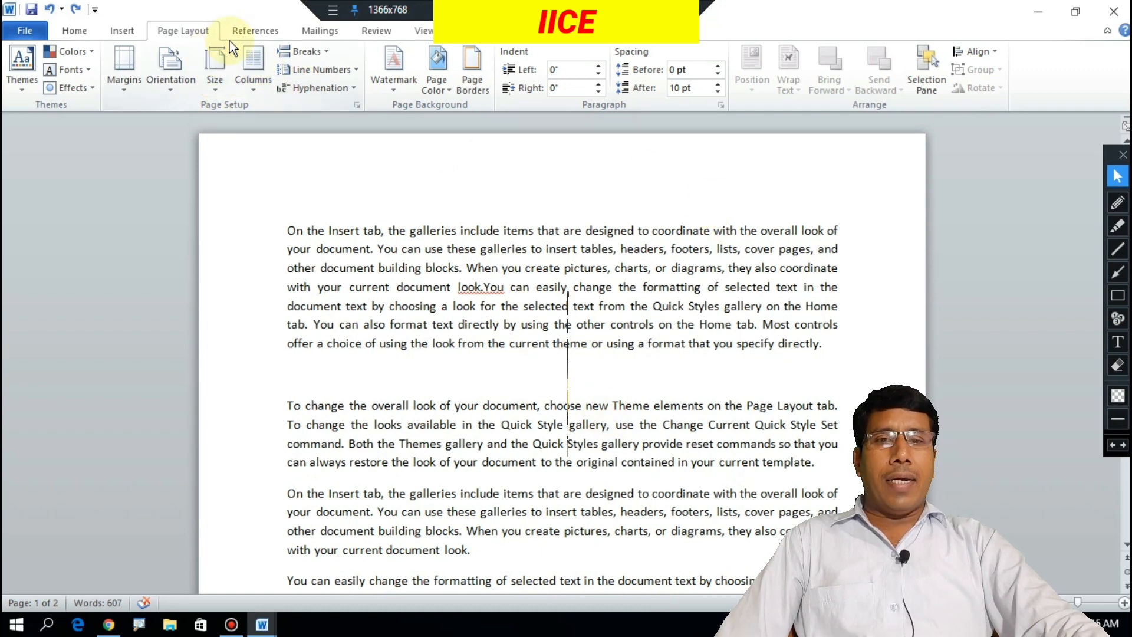
Arrange the first paragraph in two columns and deselect it.
click(324, 54)
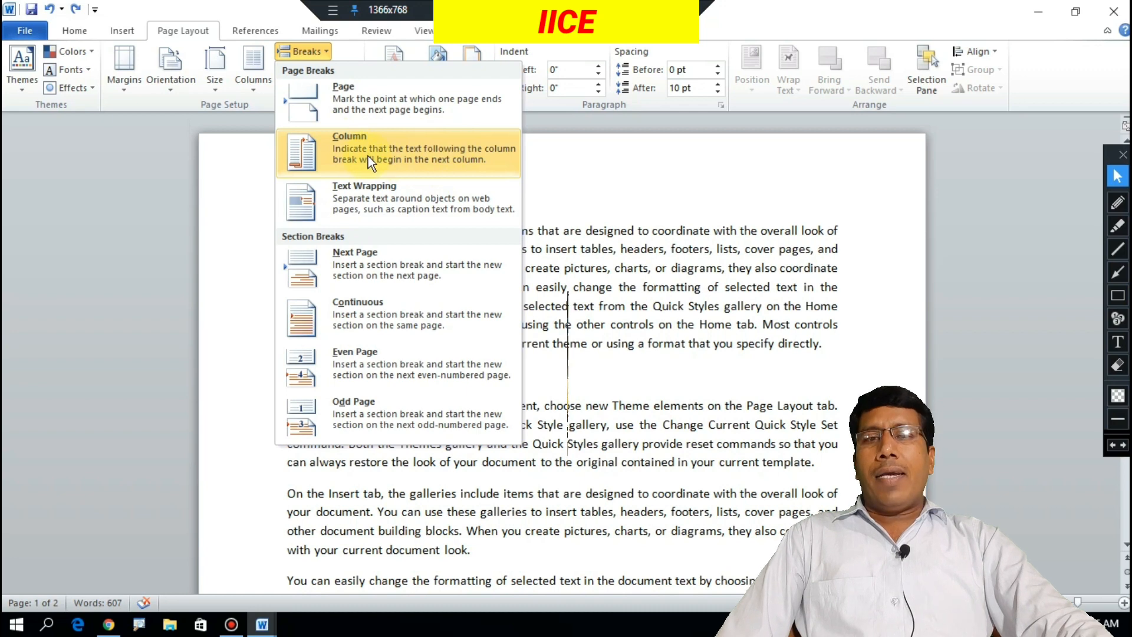
click(667, 307)
drag(287, 233, 843, 348)
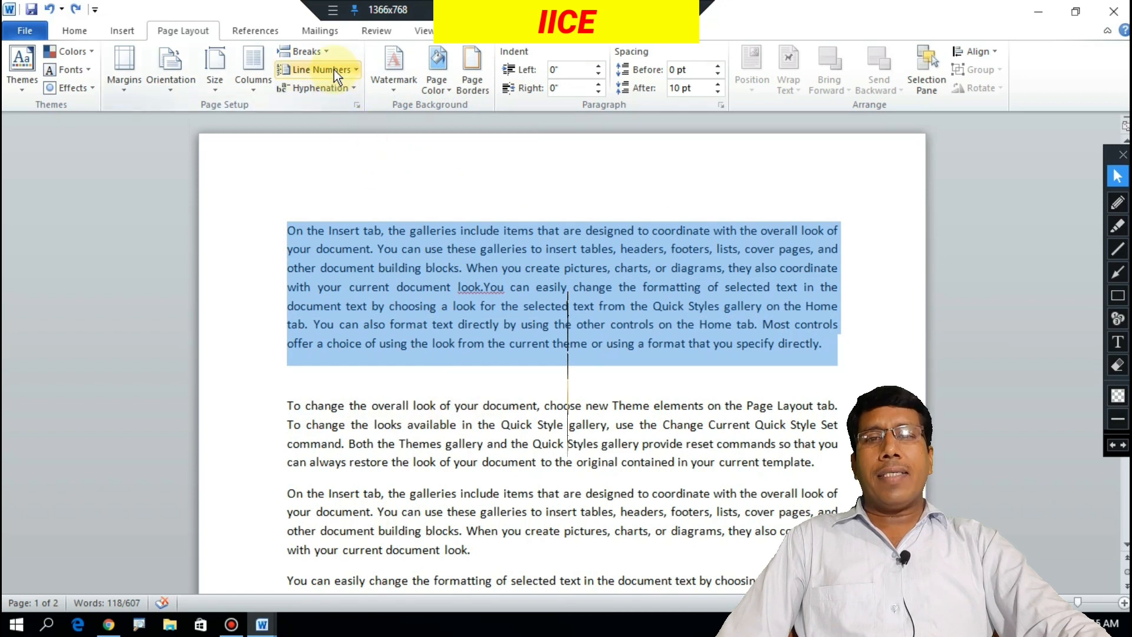
click(258, 86)
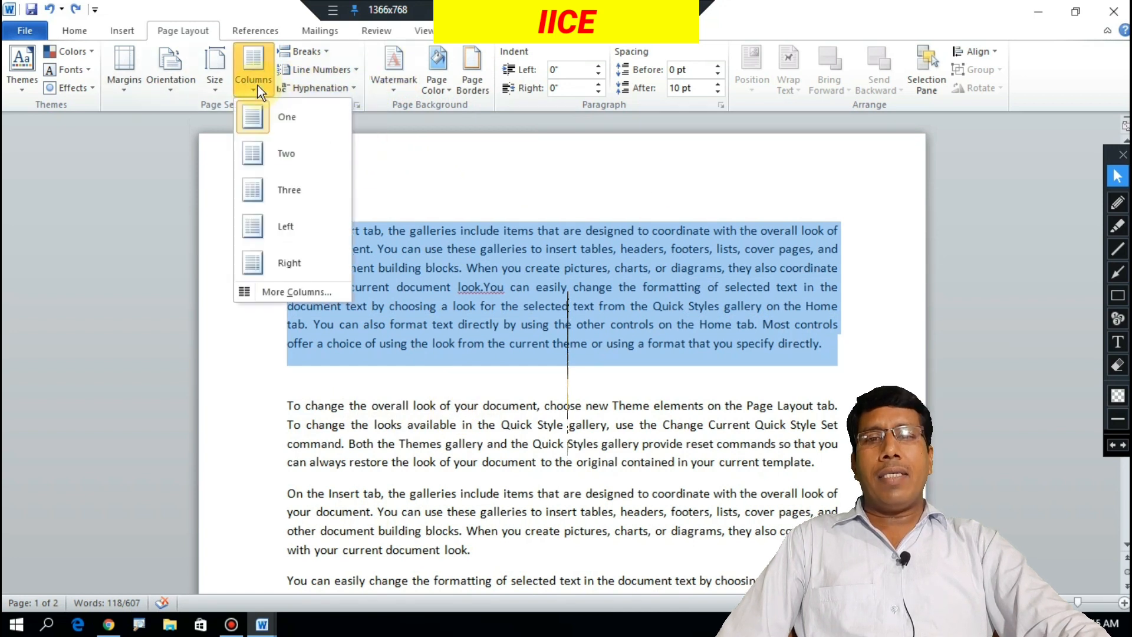
click(280, 156)
click(527, 347)
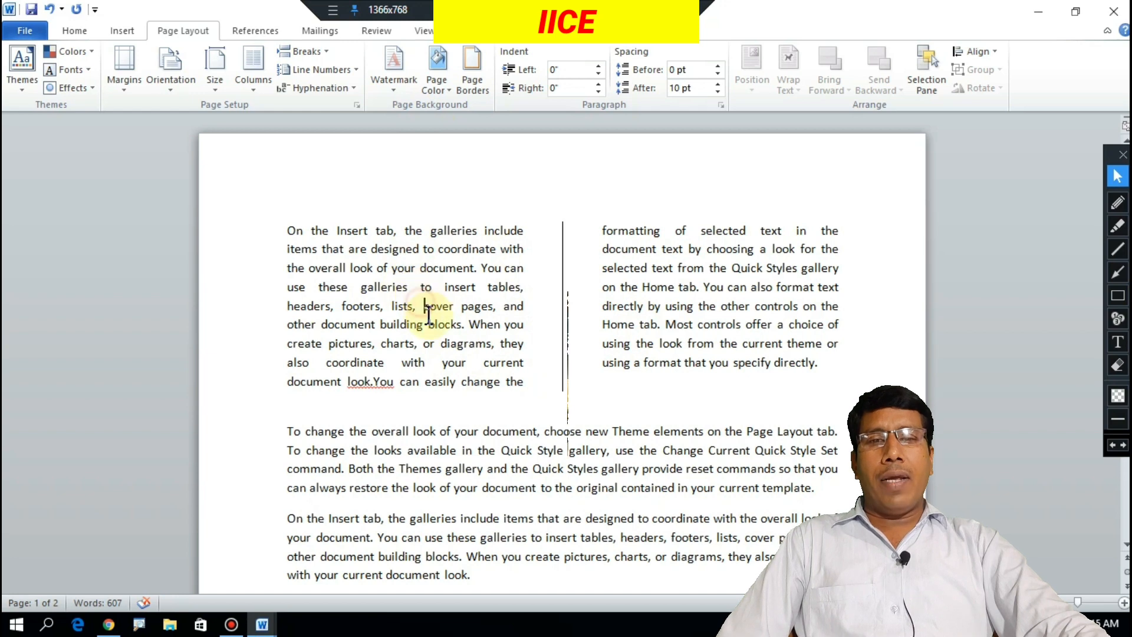
Insert a column break before "cover pages" in the two-column paragraph and review the column break option again.
click(321, 52)
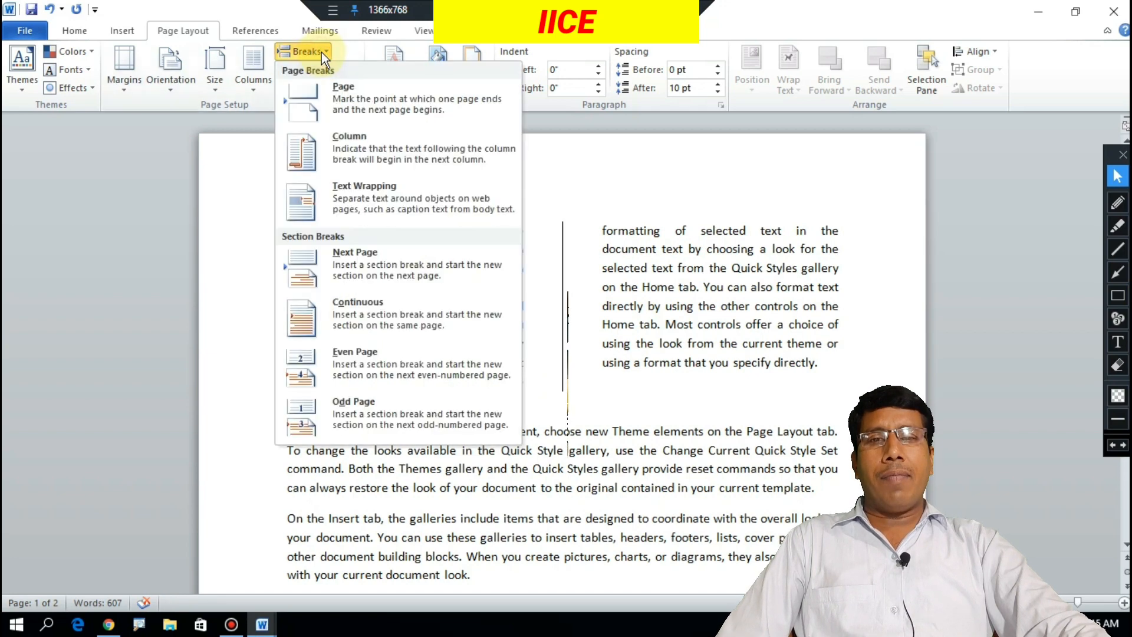
click(348, 139)
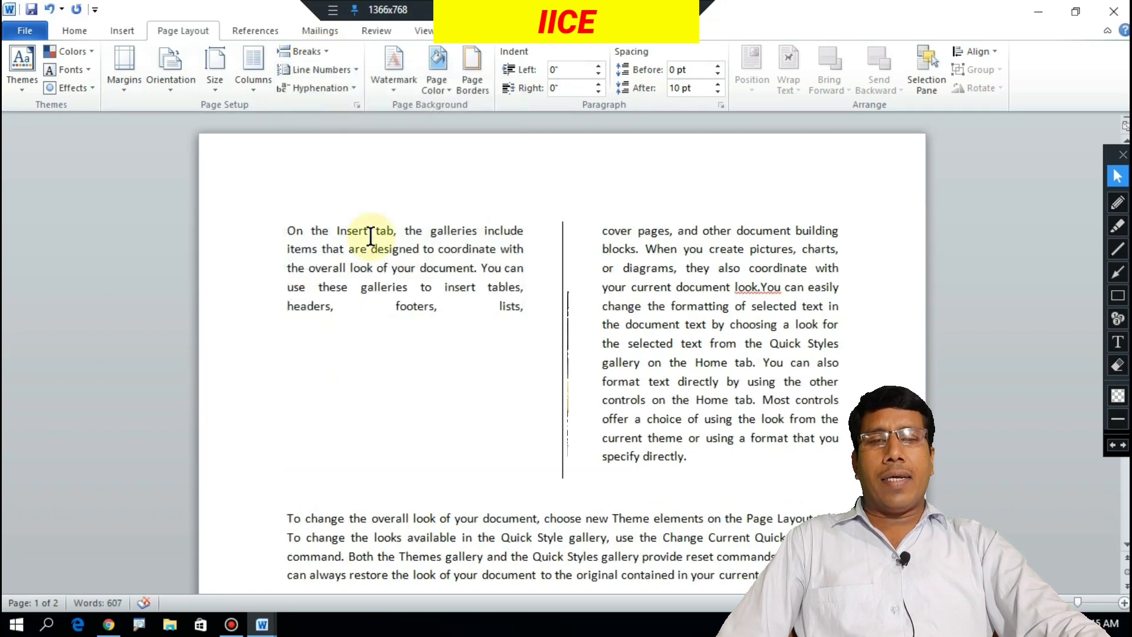
click(526, 309)
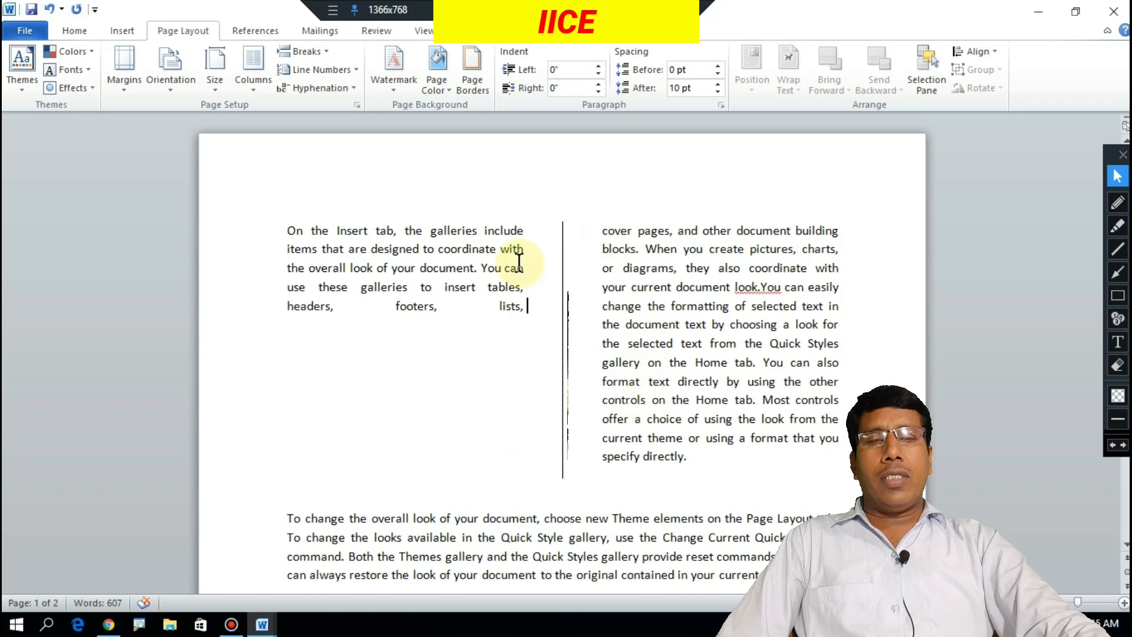
click(306, 51)
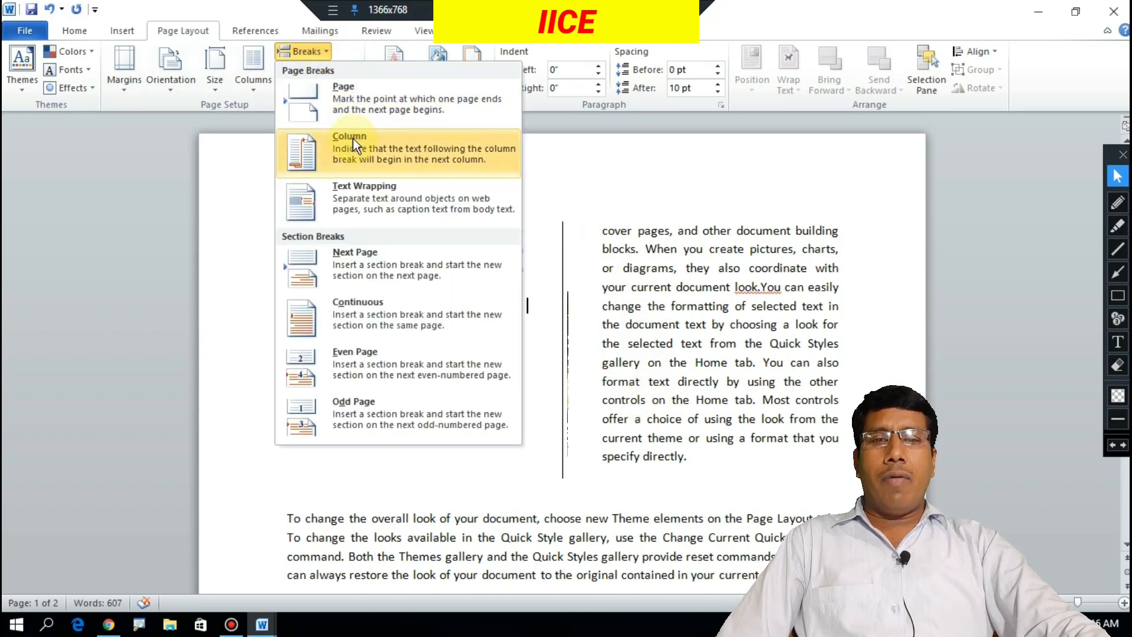
click(415, 148)
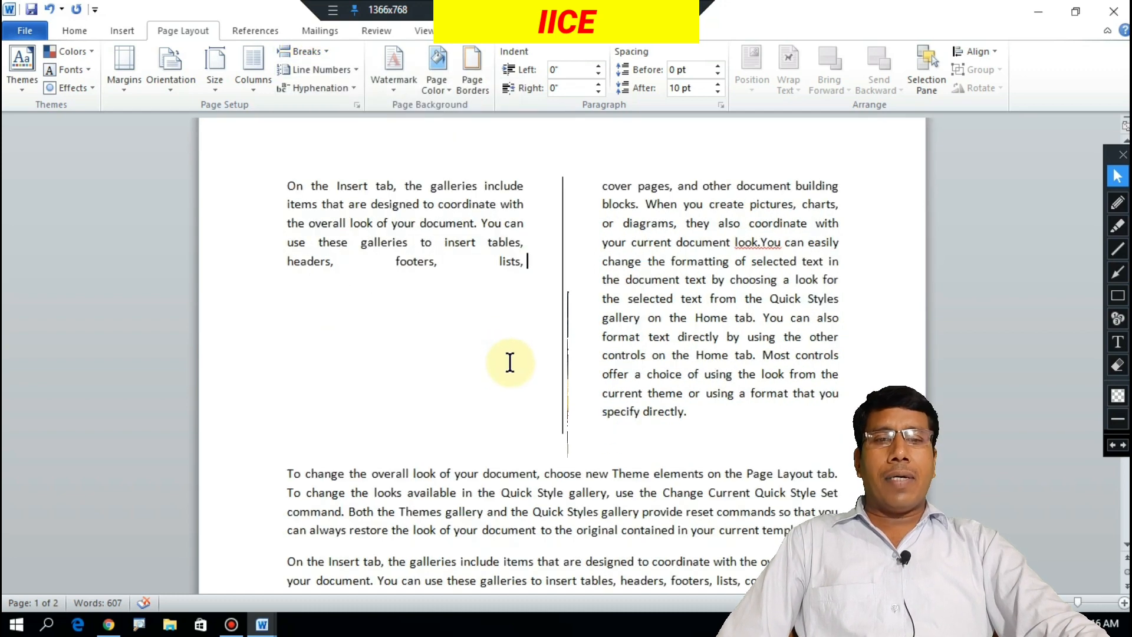
Undo the column break and the two-column layout of the first paragraph, and deselect the text.
key(ctrl+z)
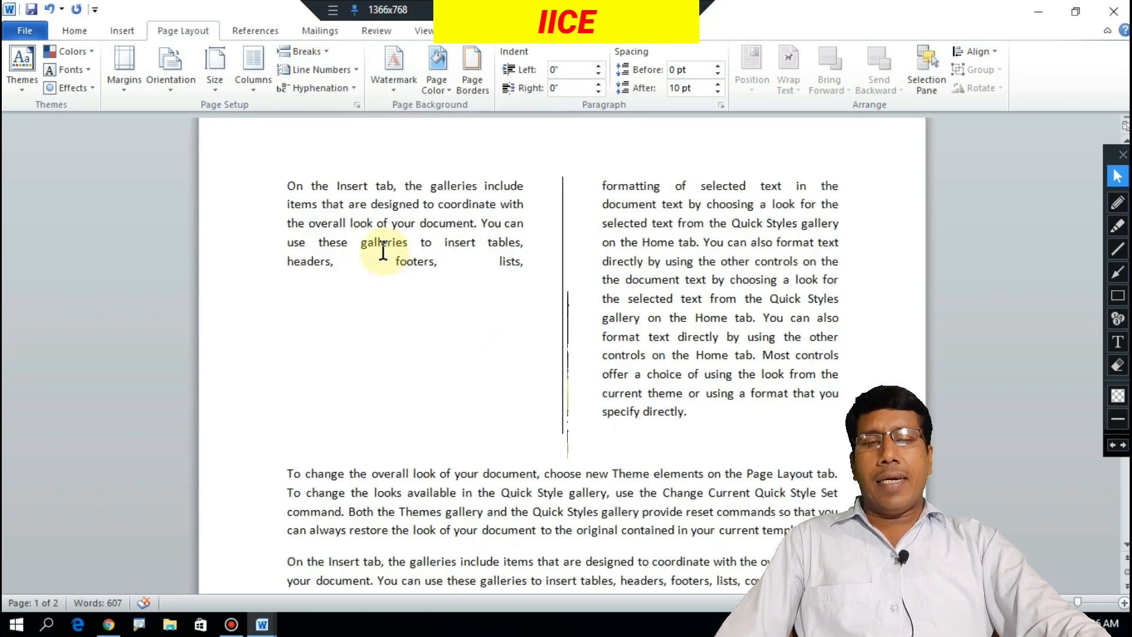
key(ctrl+z)
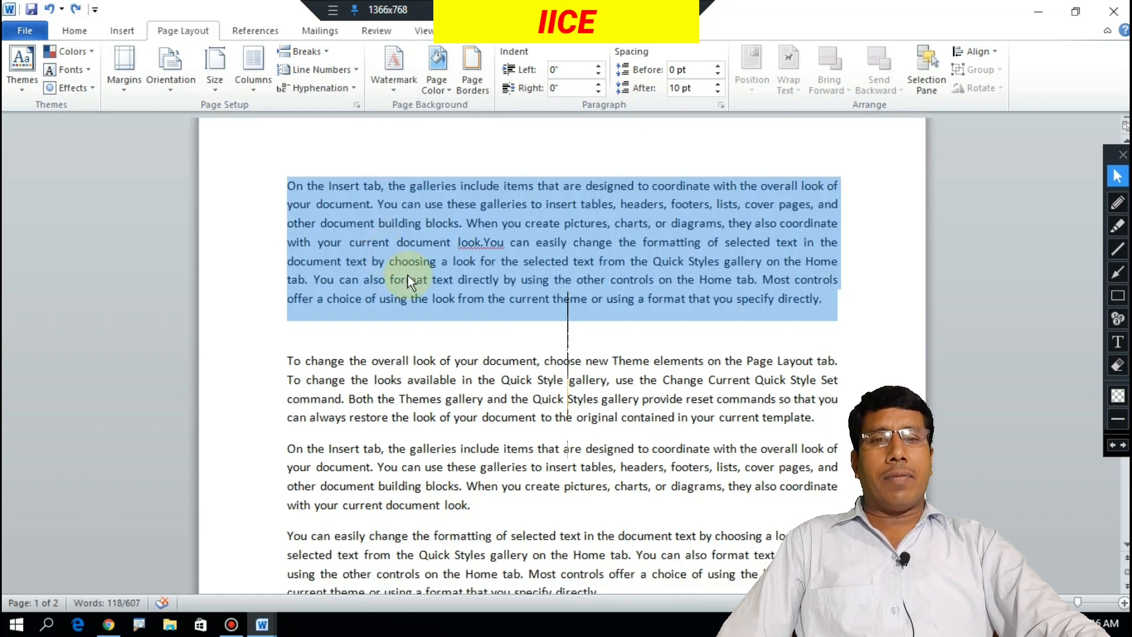
click(422, 319)
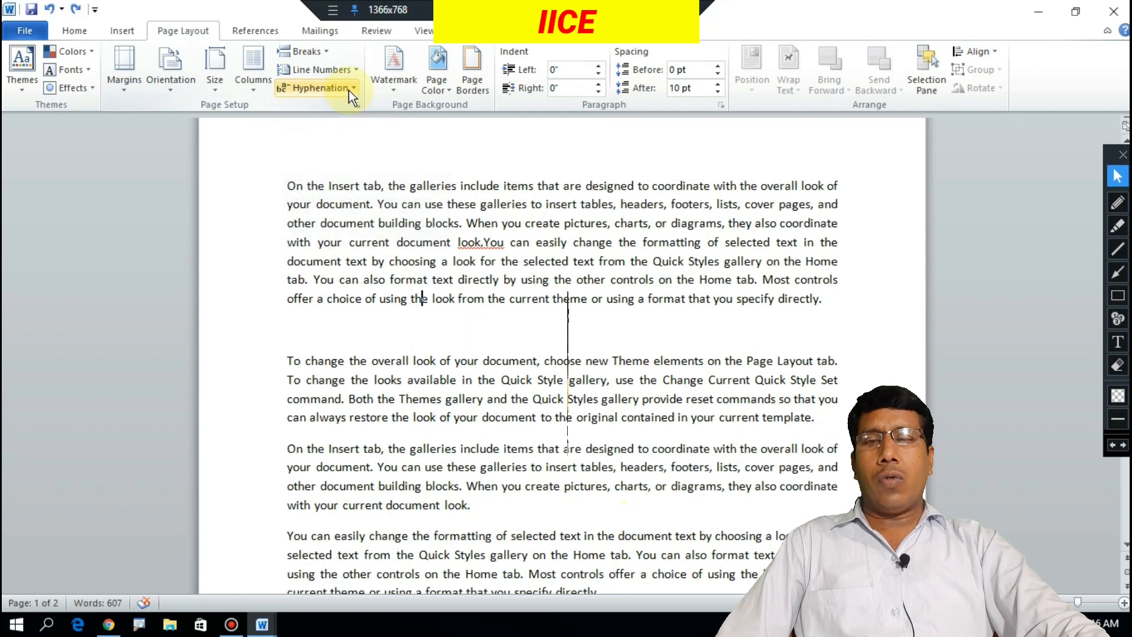
Review the hyphenation options, select the first paragraph and set hyphenation to Automatic.
click(426, 204)
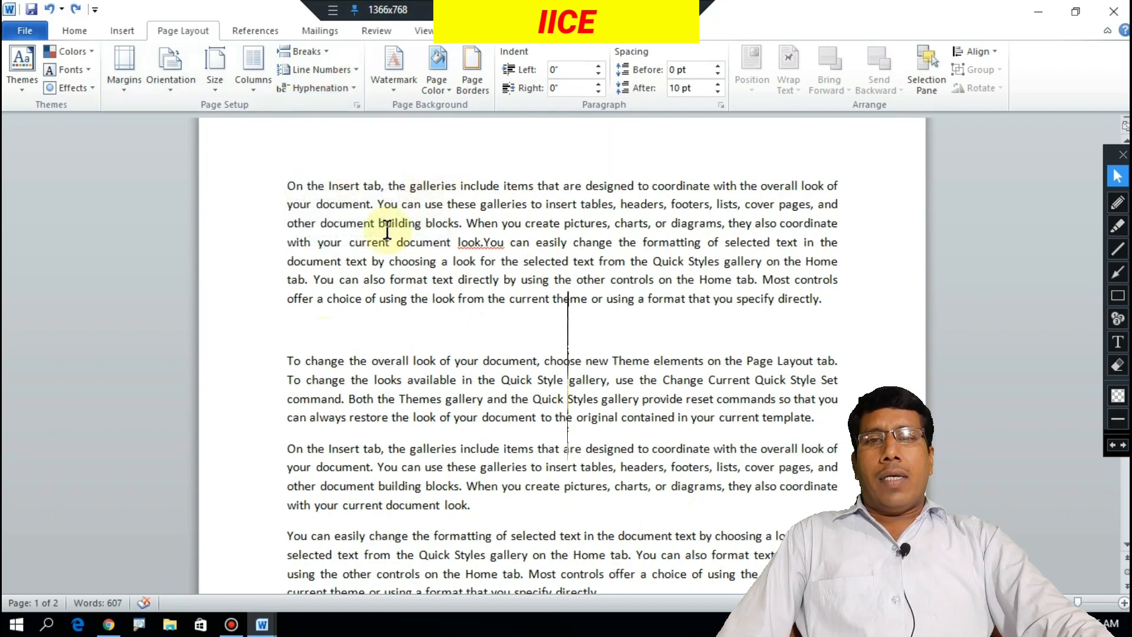
click(352, 92)
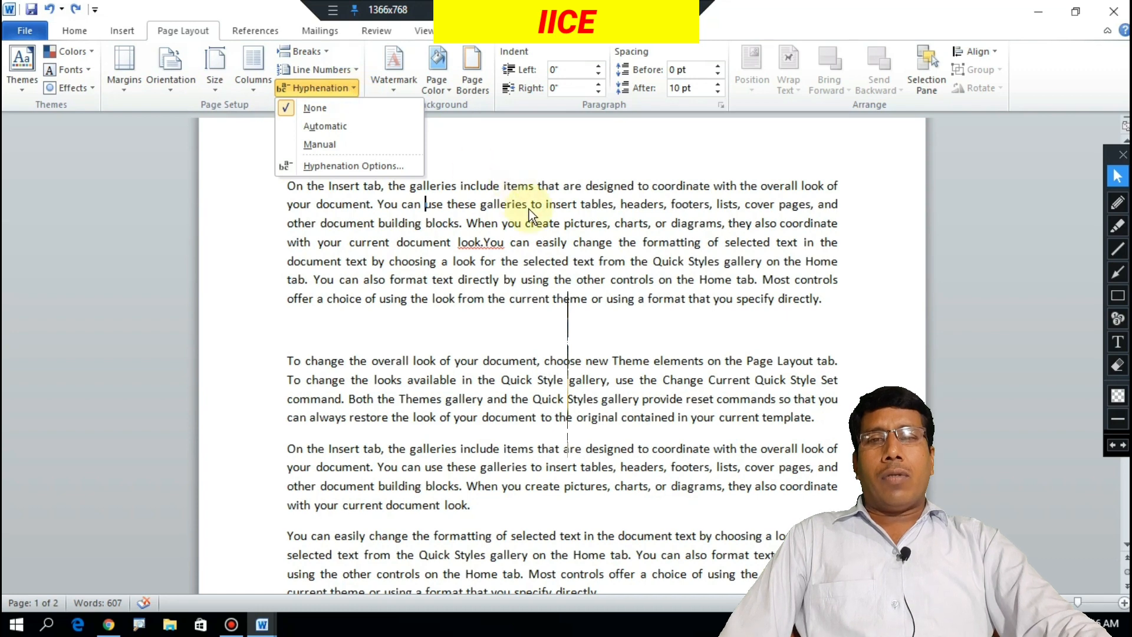
click(374, 222)
scroll(354, 235, up, 1)
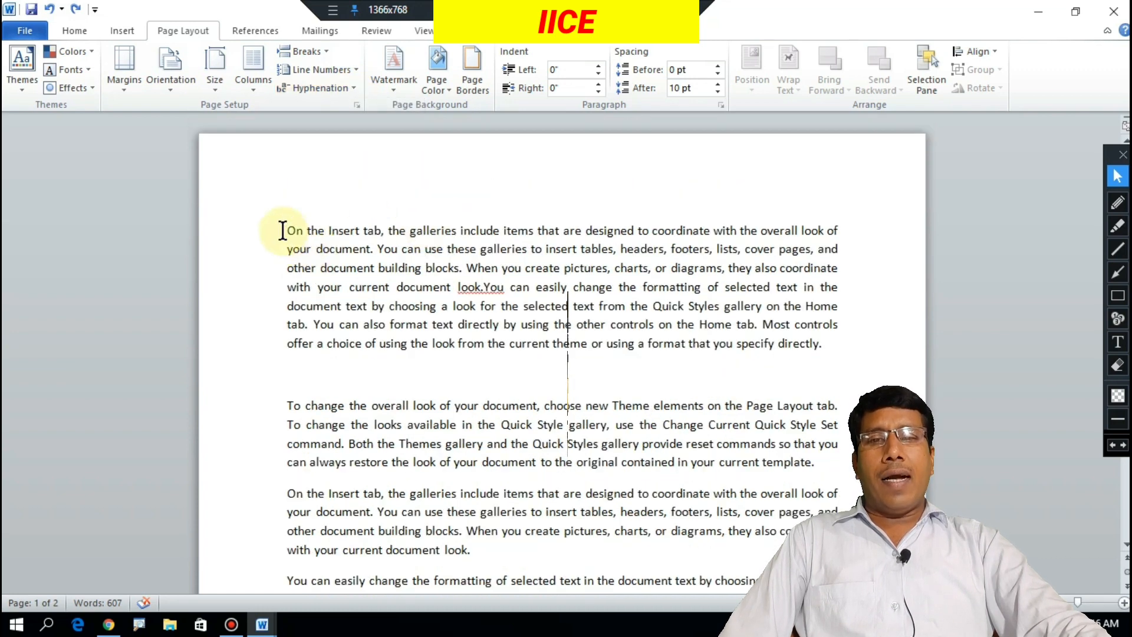
drag(283, 230, 823, 346)
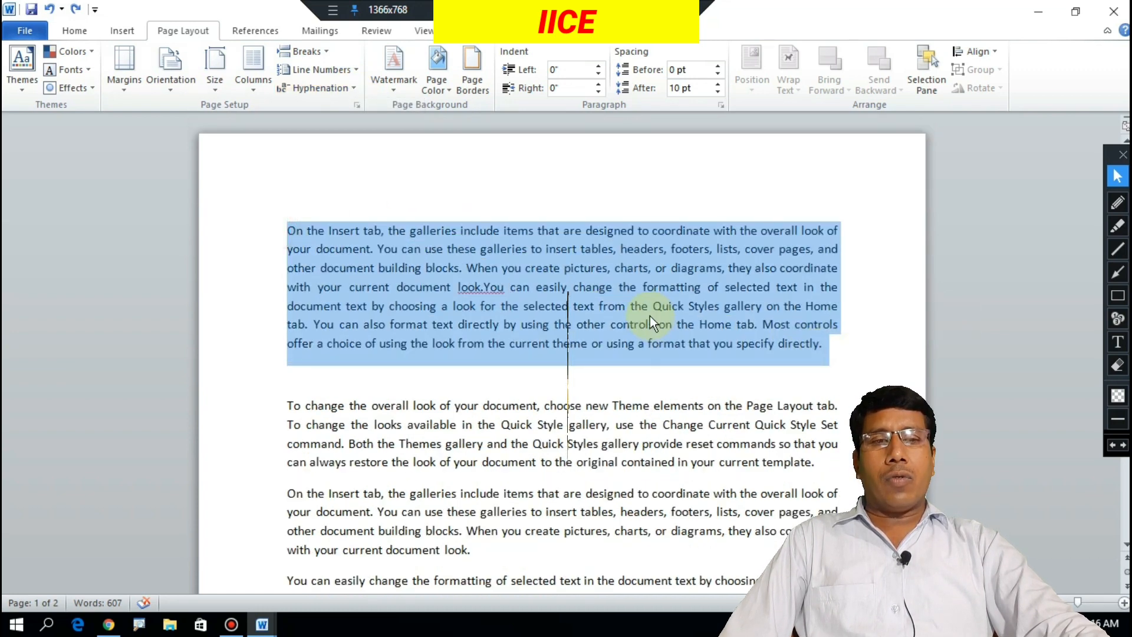
click(323, 90)
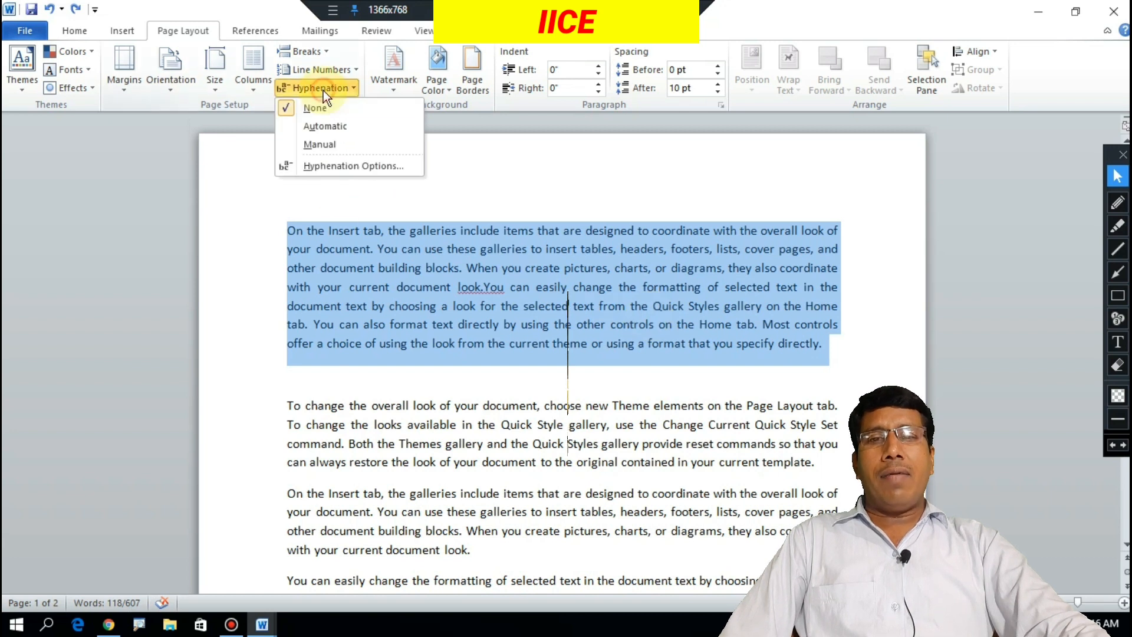
click(332, 127)
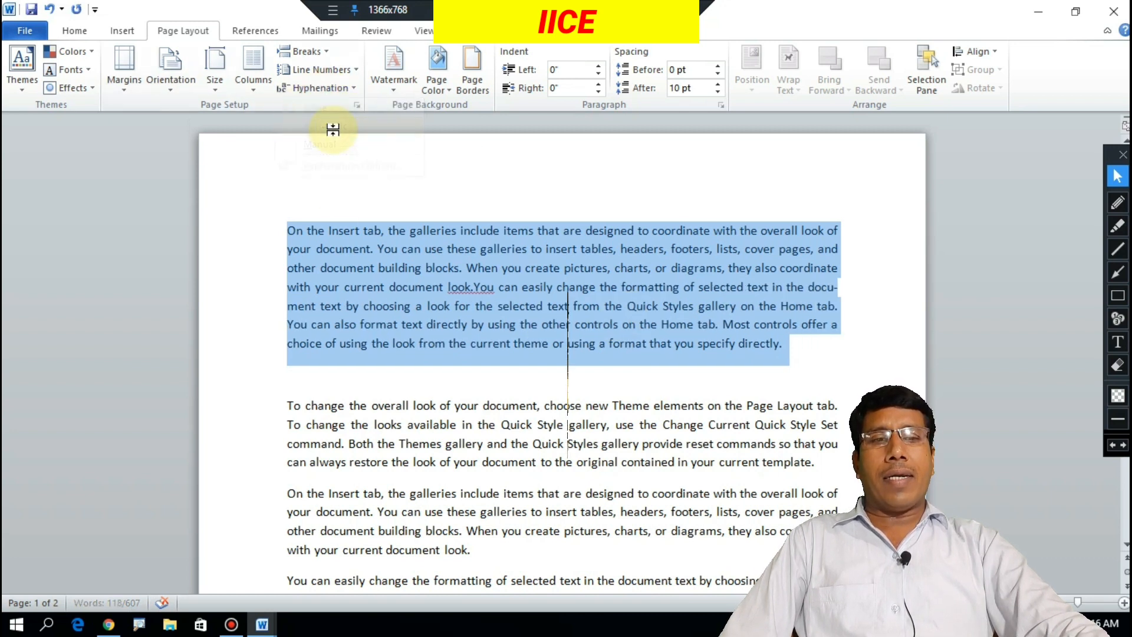
Deselect the first paragraph and highlight the word "document" where it is split across two lines.
click(800, 356)
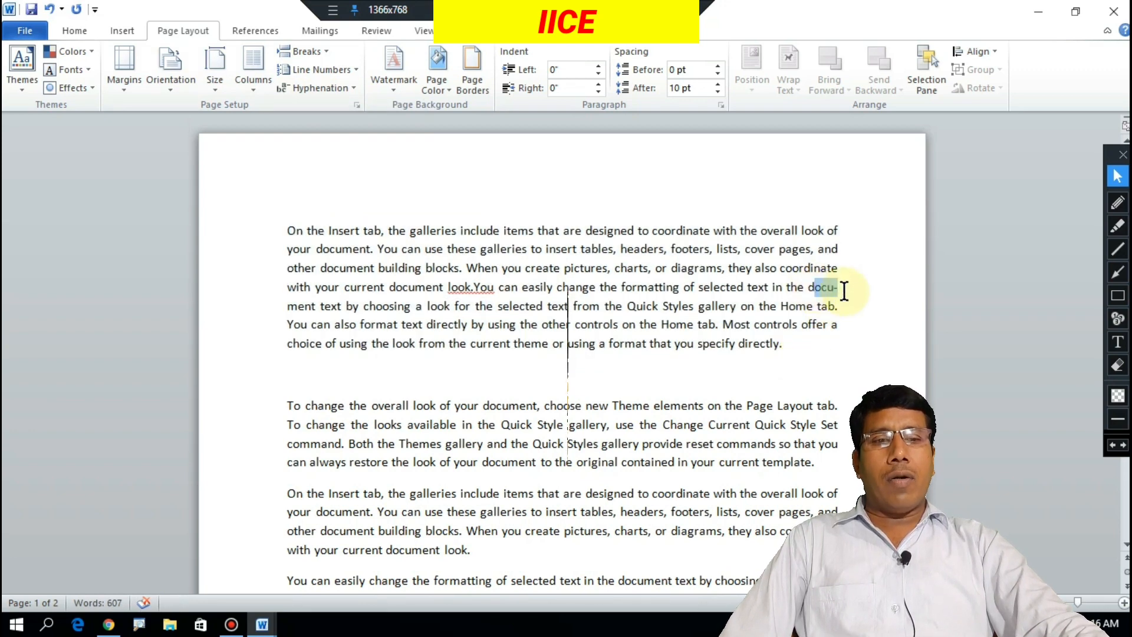
click(855, 307)
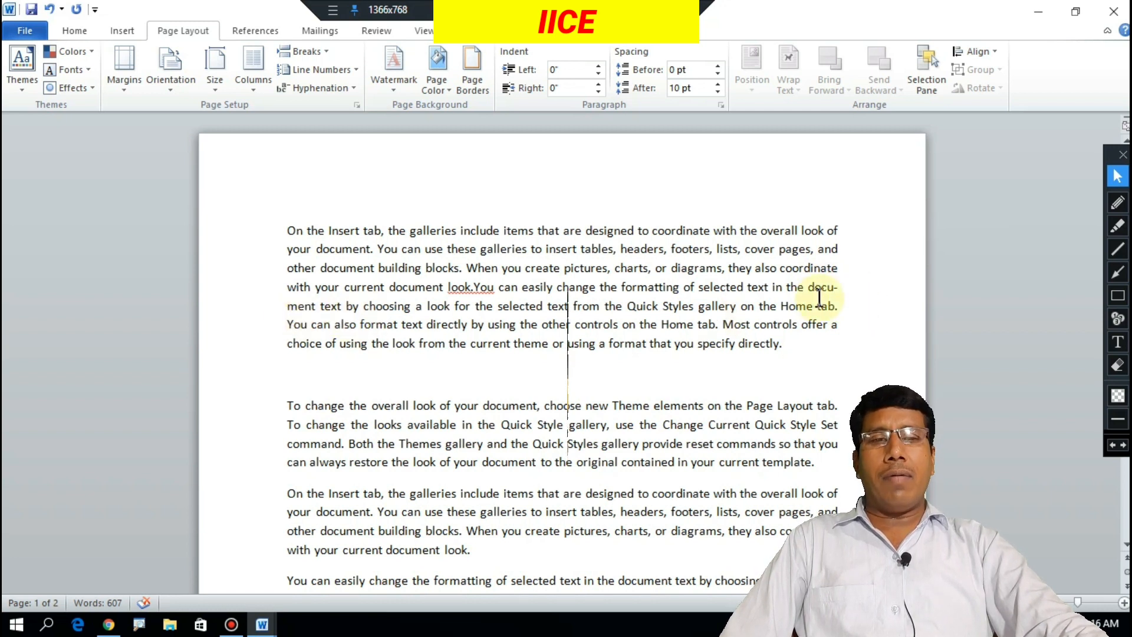
drag(809, 289, 323, 310)
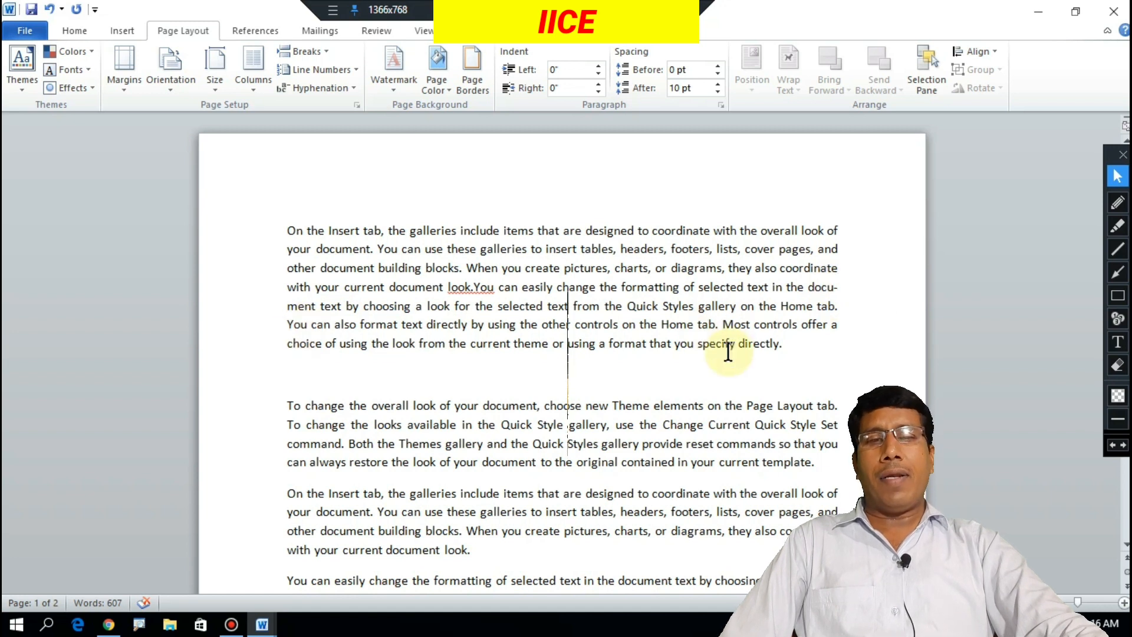
Select the first paragraph again, set hyphenation to None and deselect the text.
drag(284, 230, 788, 361)
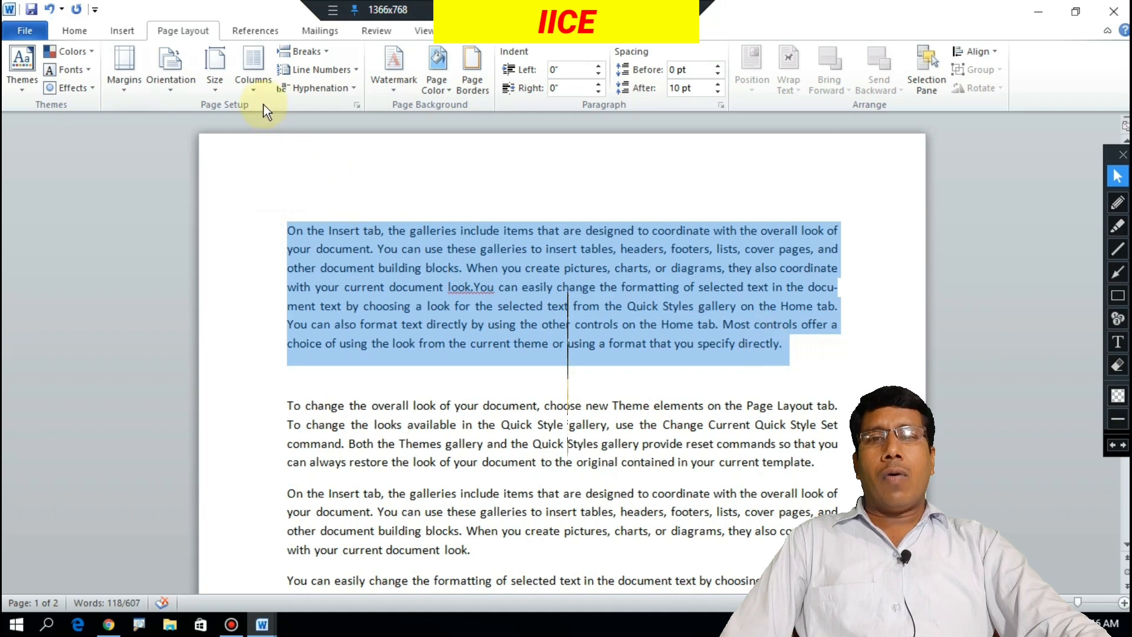
click(299, 90)
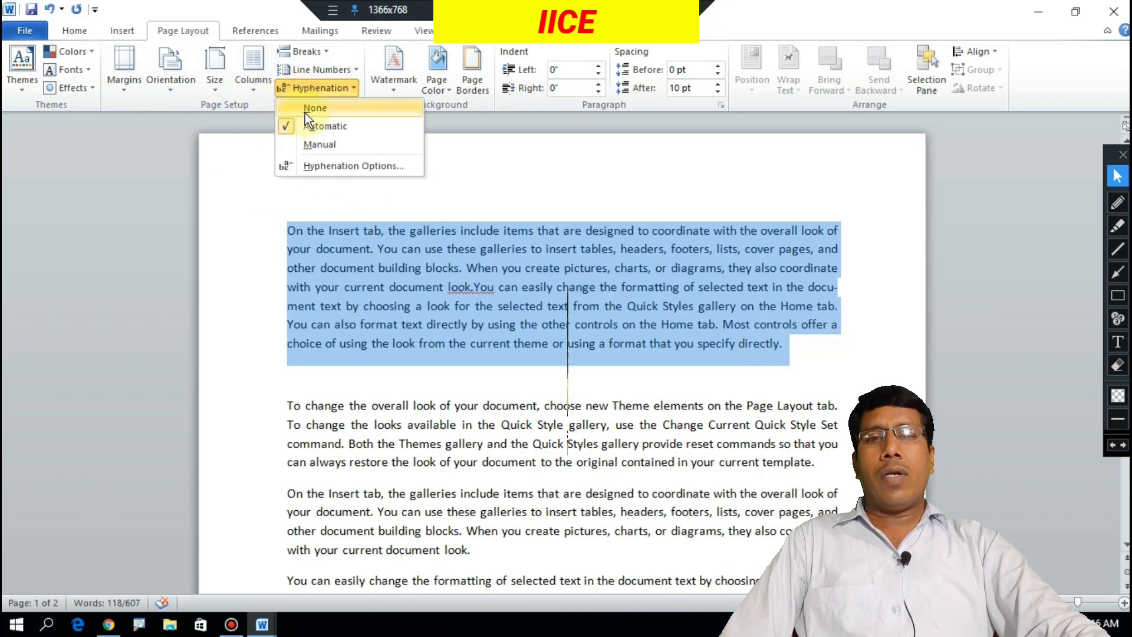
click(315, 108)
click(619, 404)
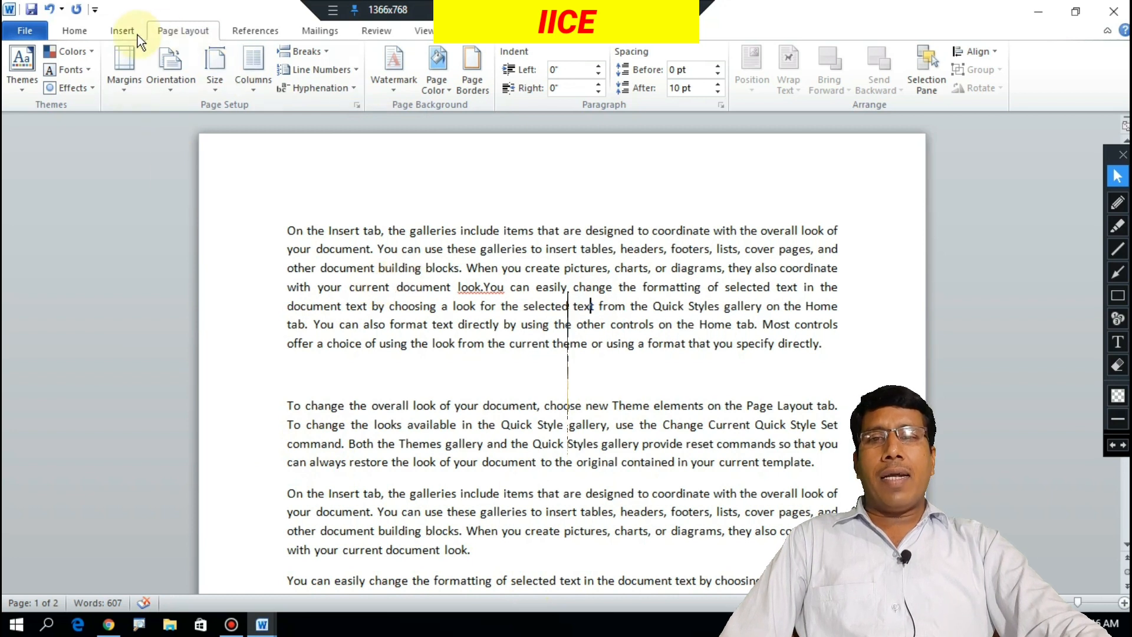
click(183, 31)
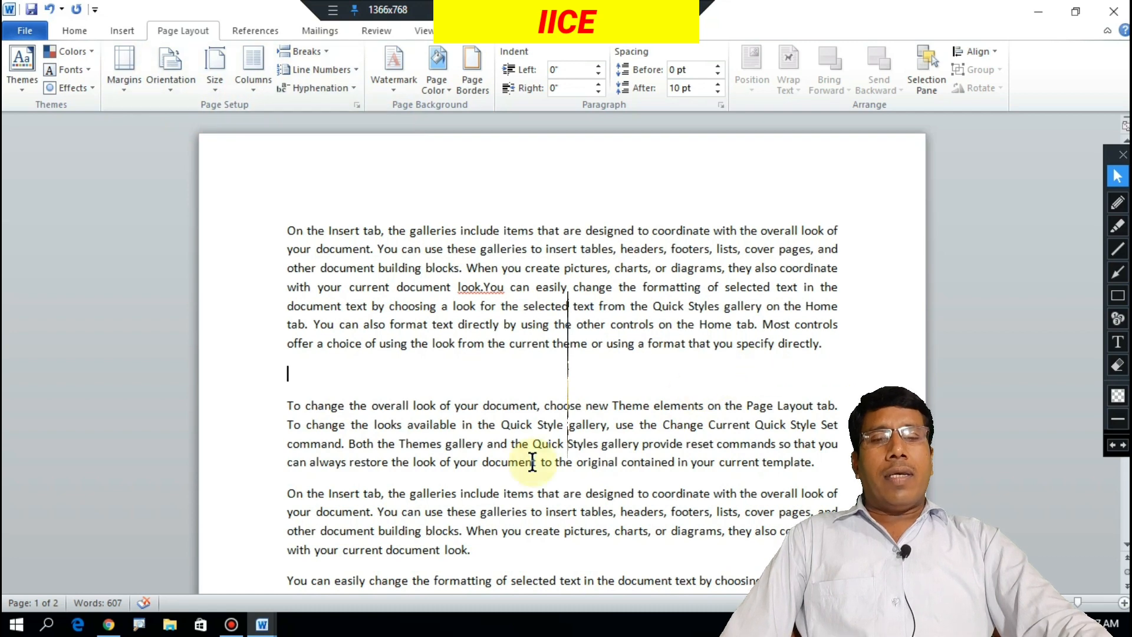
scroll(430, 405, down, 2)
scroll(429, 404, up, 2)
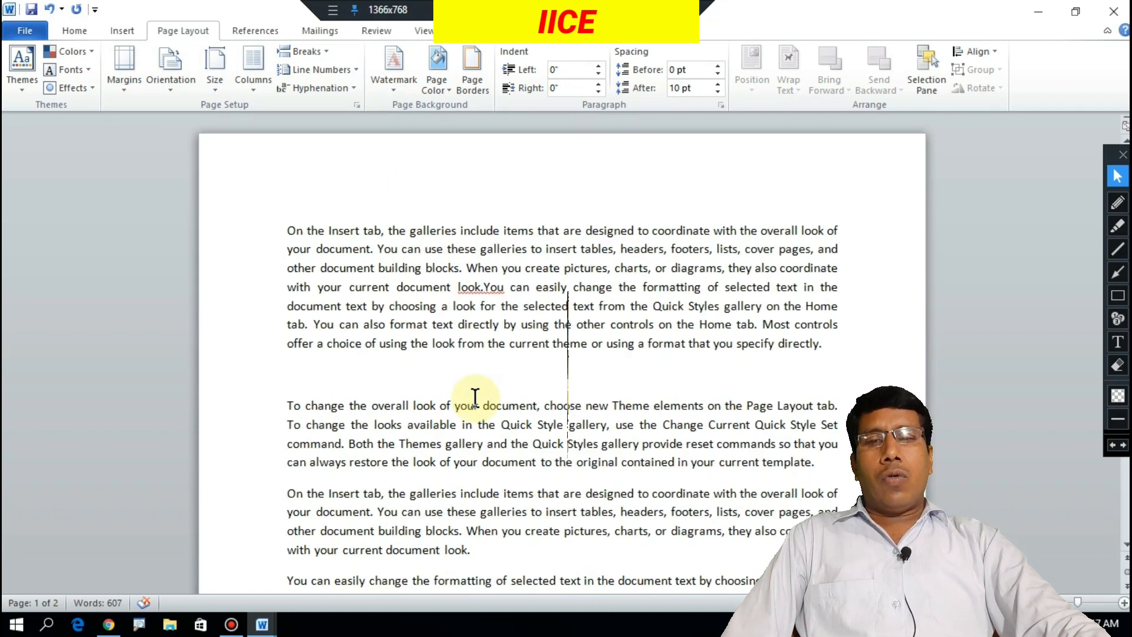